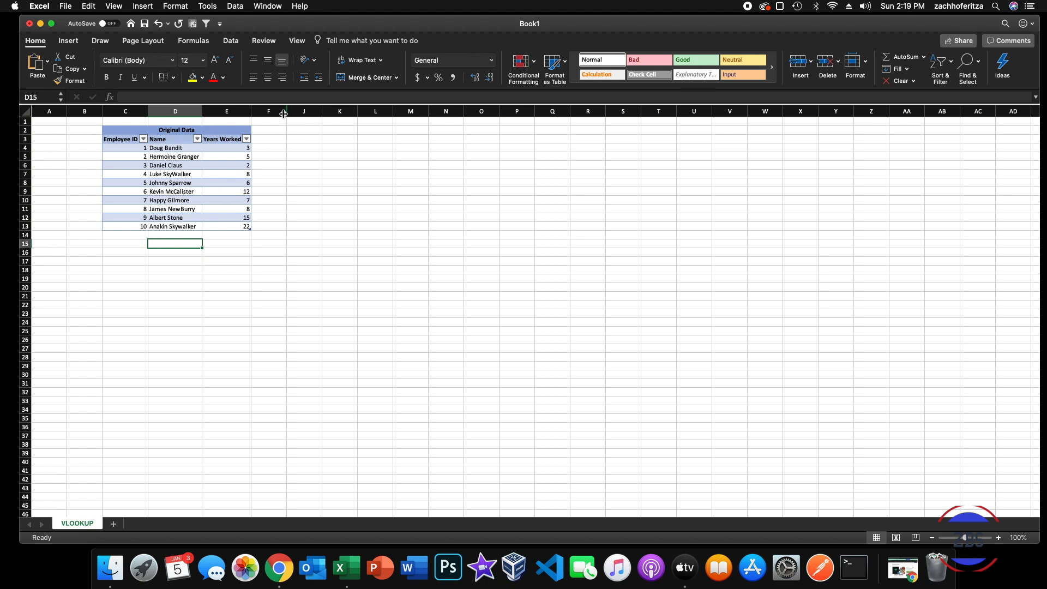
- Unhide the hidden columns between F and J to reveal the Lookup table
{"action": "left_click_drag", "start_coordinate": [283, 114], "coordinate": [316, 114]}
{"action": "right_click", "coordinate": [317, 113]}
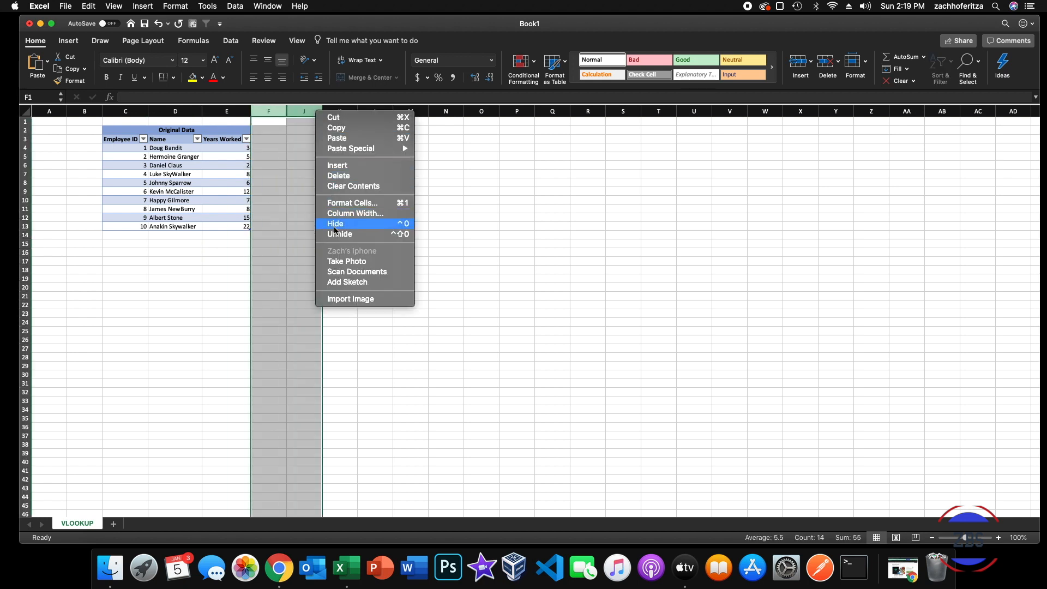
{"action": "left_click", "coordinate": [337, 235]}
- In the Lookup table's EmployeeID column, set G4 to 9 and G7 to 10
{"action": "left_click", "coordinate": [308, 148]}
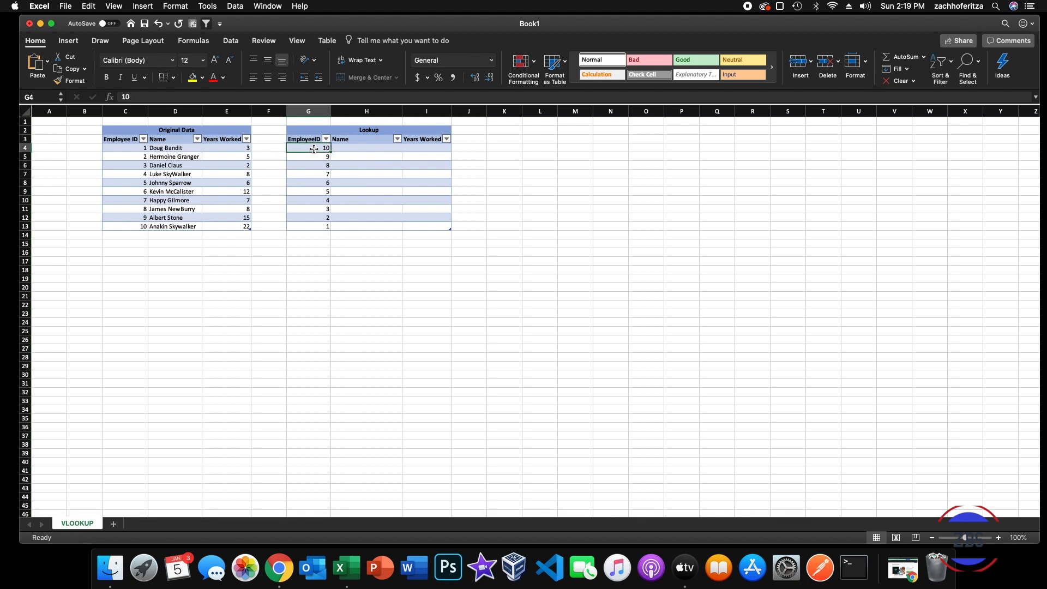
{"action": "left_click_drag", "start_coordinate": [311, 147], "coordinate": [311, 225]}
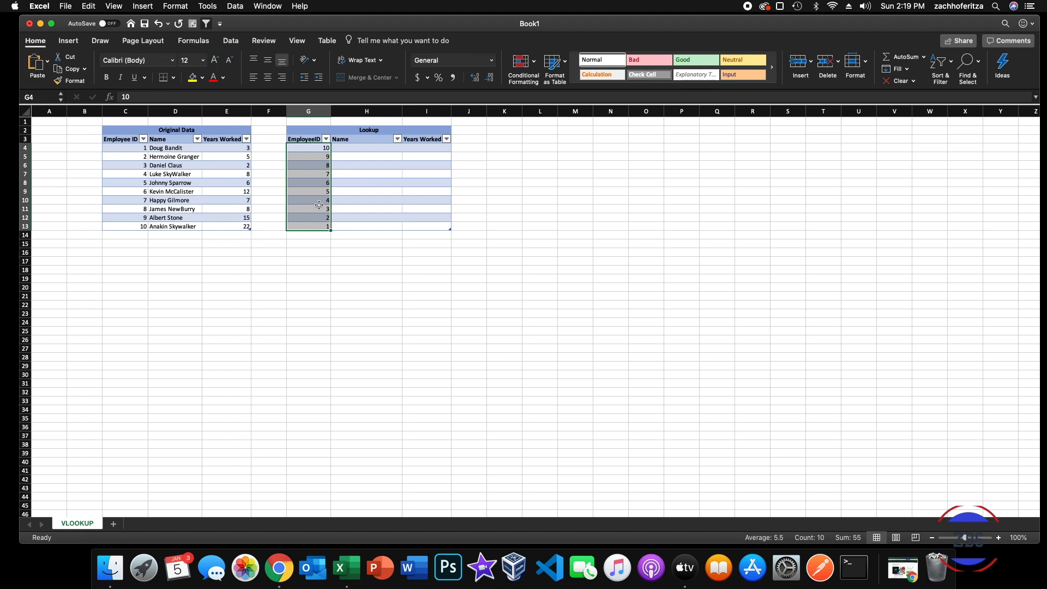
{"action": "left_click", "coordinate": [319, 150]}
{"action": "type", "text": "9"}
{"action": "key", "text": "Return"}
{"action": "key", "text": "Down"}
{"action": "key", "text": "Down"}
{"action": "type", "text": "10"}
{"action": "key", "text": "Return"}
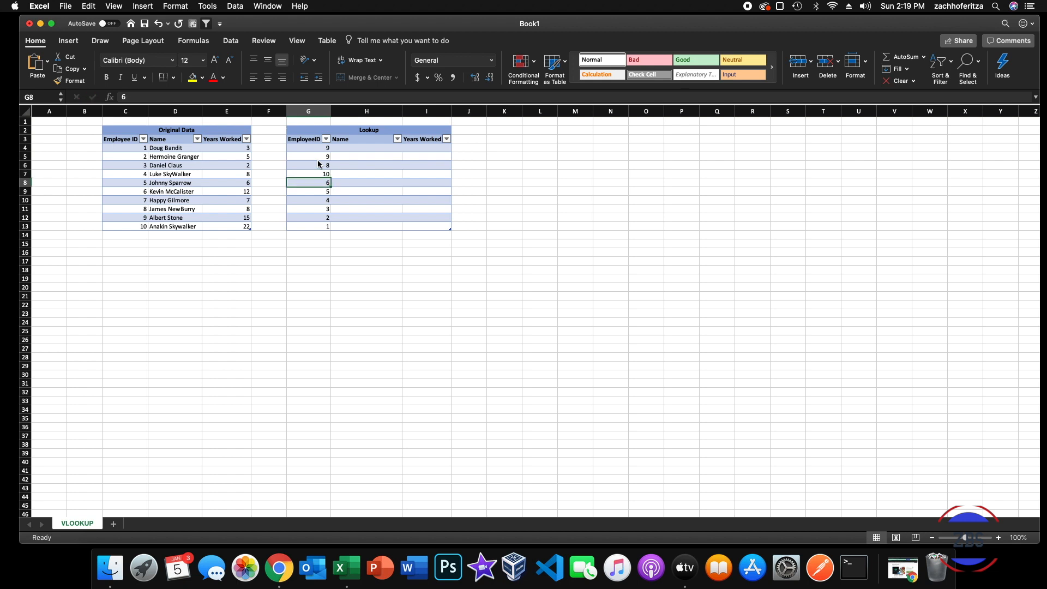
- Set the Lookup EmployeeID in G9 to 3 and in G11 to 5
{"action": "key", "text": "Down"}
{"action": "type", "text": "3'"}
{"action": "key", "text": "Return"}
{"action": "key", "text": "Down"}
{"action": "key", "text": "Up"}
{"action": "key", "text": "Up"}
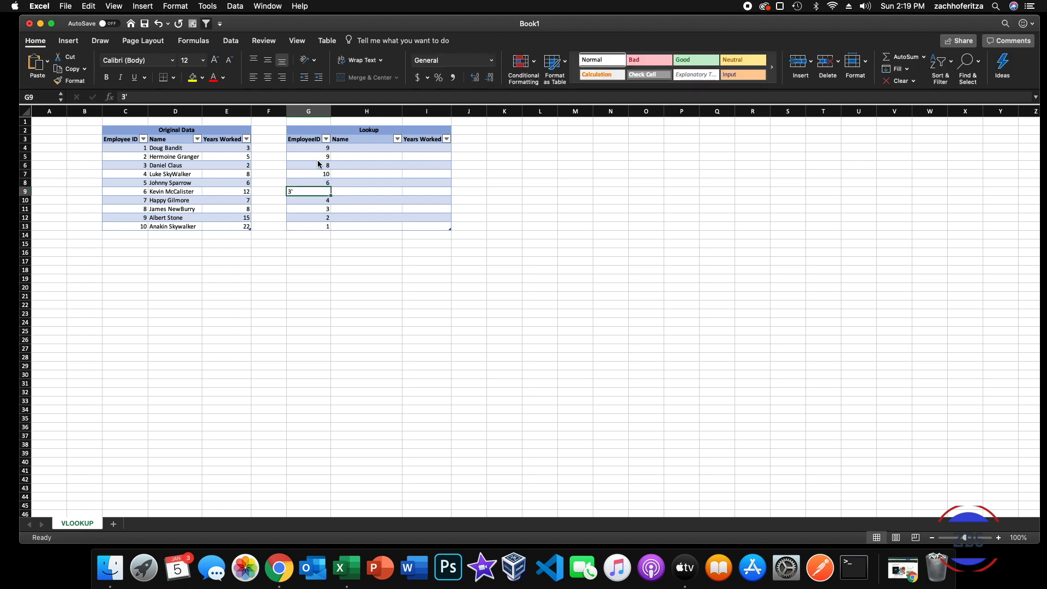
{"action": "type", "text": "3"}
{"action": "key", "text": "Return"}
{"action": "key", "text": "Down"}
{"action": "type", "text": "5"}
{"action": "key", "text": "Return"}
- Change the first Lookup EmployeeID, in G4, to 7
{"action": "key", "text": "Up"}
{"action": "key", "text": "Up"}
{"action": "key", "text": "Up"}
{"action": "key", "text": "Up"}
{"action": "key", "text": "Up"}
{"action": "key", "text": "Up"}
{"action": "key", "text": "Up"}
{"action": "key", "text": "Up"}
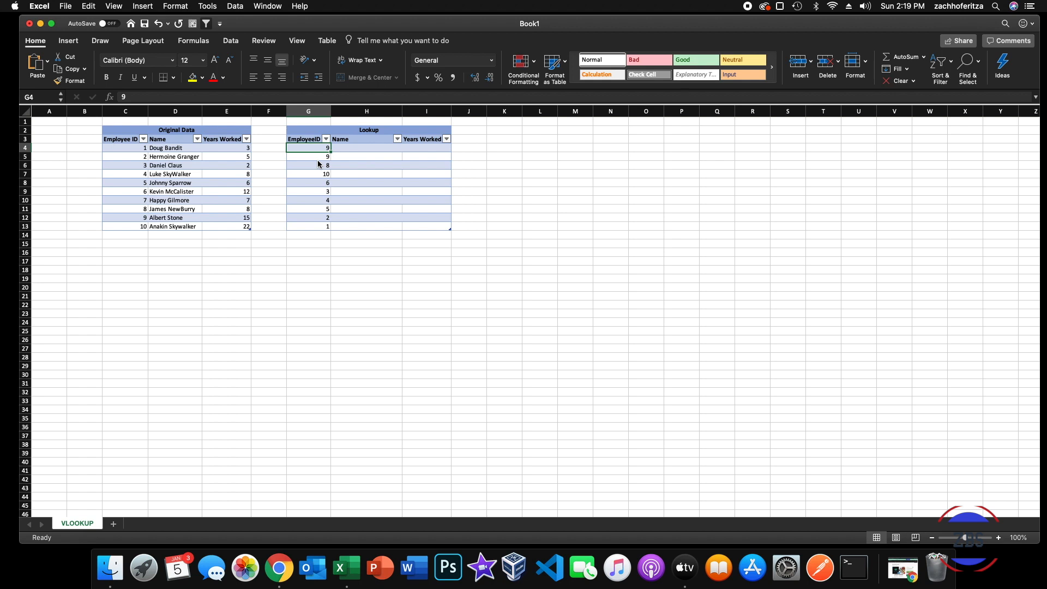
{"action": "type", "text": "7"}
{"action": "key", "text": "Return"}
{"action": "key", "text": "Up"}
{"action": "key", "text": "Right"}
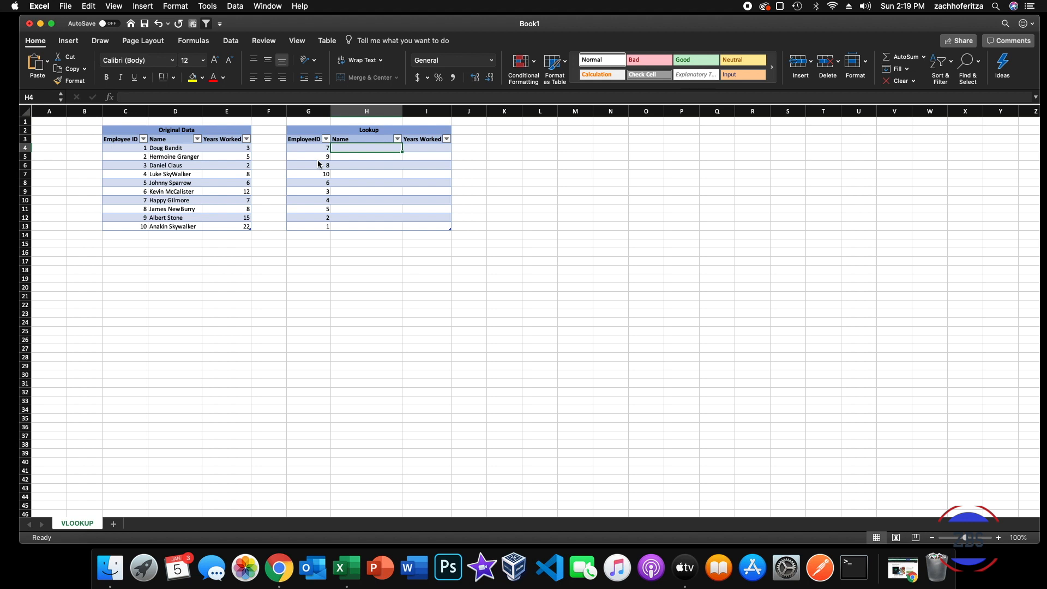
- Begin a VLOOKUP formula in H4, the first Name cell of the Lookup table, using the row's EmployeeID as lookup value
{"action": "left_click", "coordinate": [173, 148]}
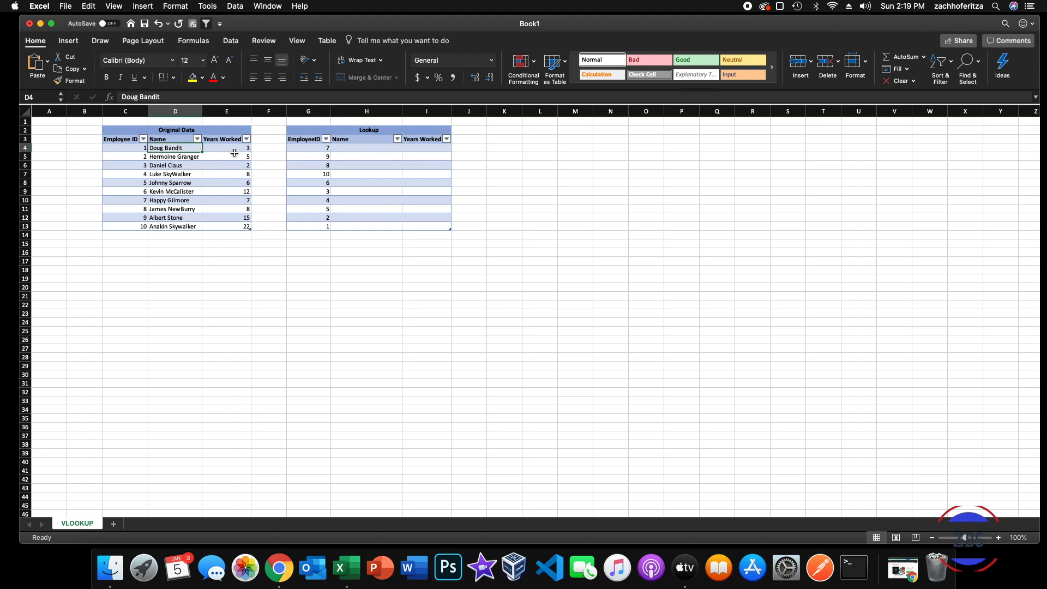
{"action": "left_click", "coordinate": [232, 151]}
{"action": "left_click", "coordinate": [316, 147]}
{"action": "left_click", "coordinate": [356, 146]}
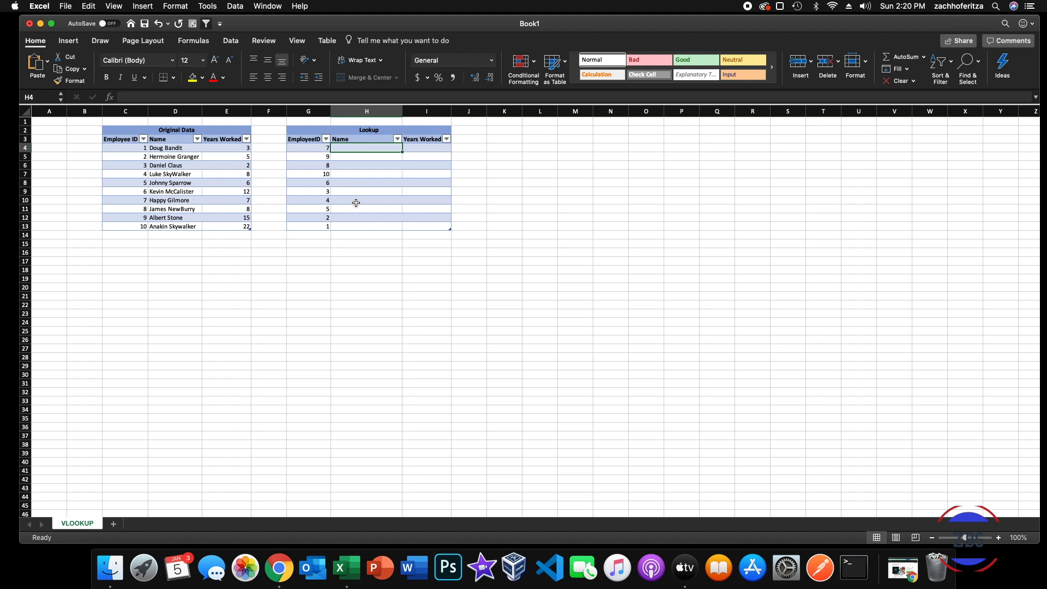
{"action": "type", "text": "=vl"}
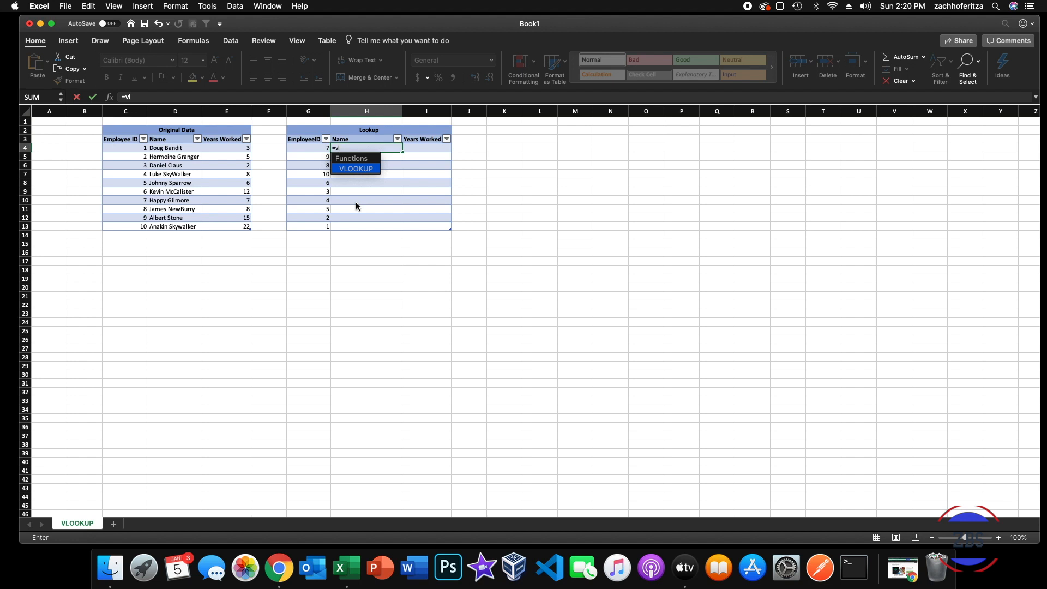
{"action": "key", "text": "Tab"}
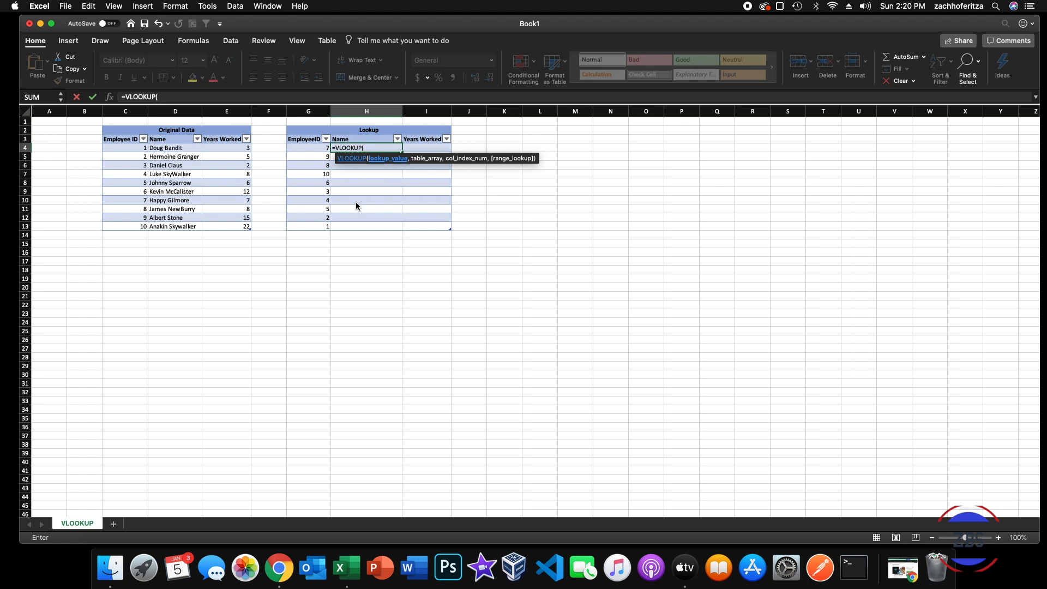
{"action": "left_click", "coordinate": [326, 148]}
{"action": "left_click", "coordinate": [325, 148]}
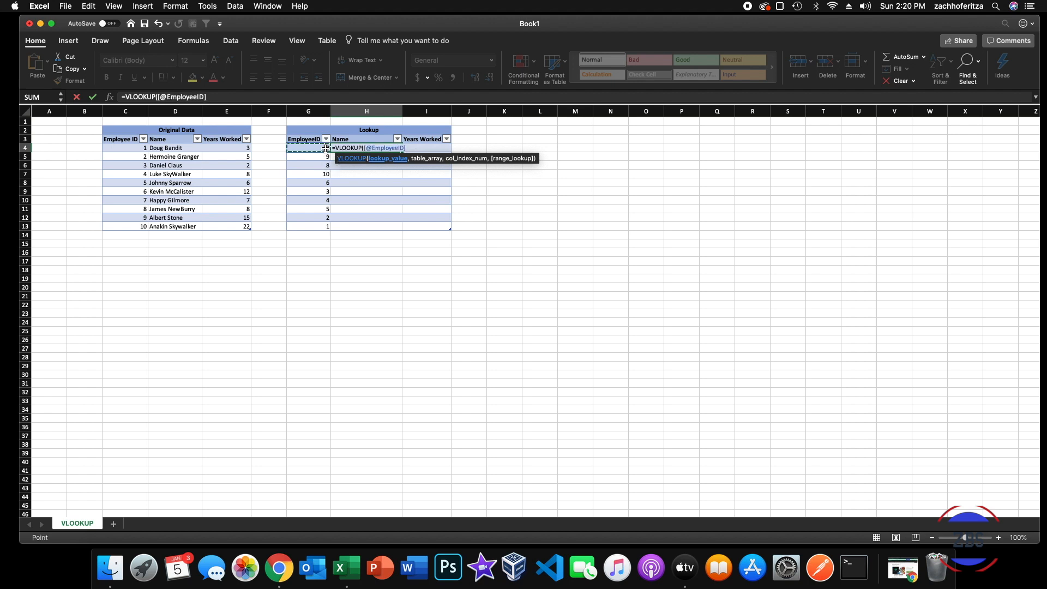
{"action": "type", "text": ","}
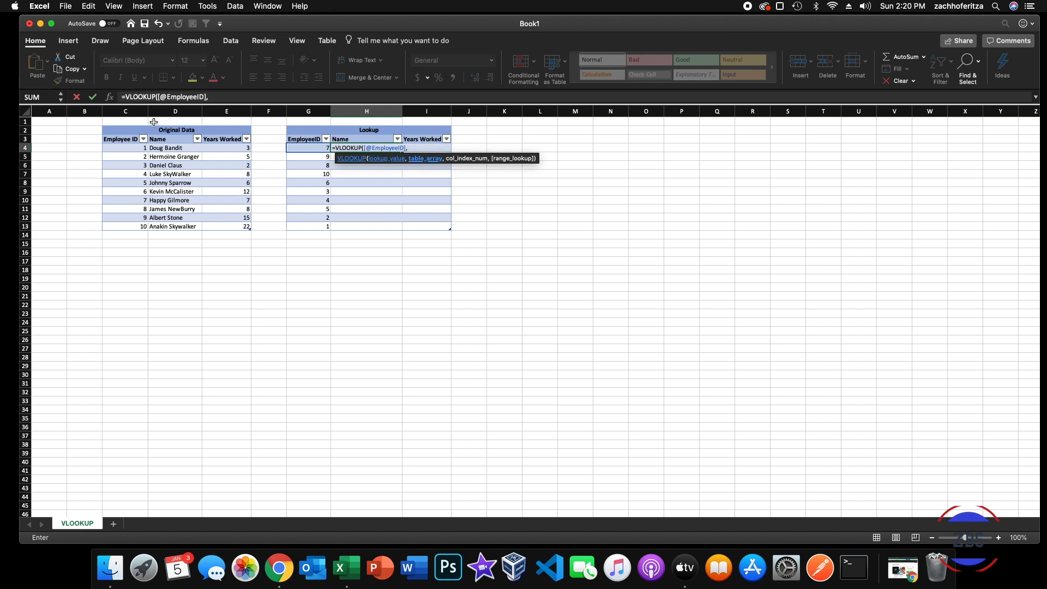
- Use the whole Original Data table (Table2), from Employee ID to Years Worked, as the formula's table array
{"action": "left_click", "coordinate": [127, 137]}
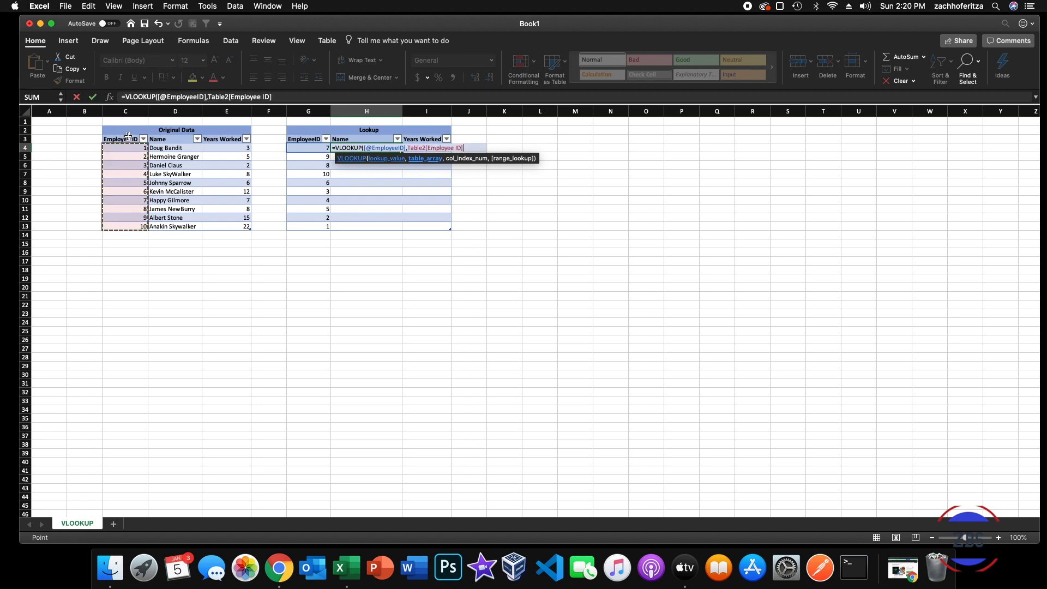
{"action": "left_click_drag", "start_coordinate": [139, 140], "coordinate": [228, 151]}
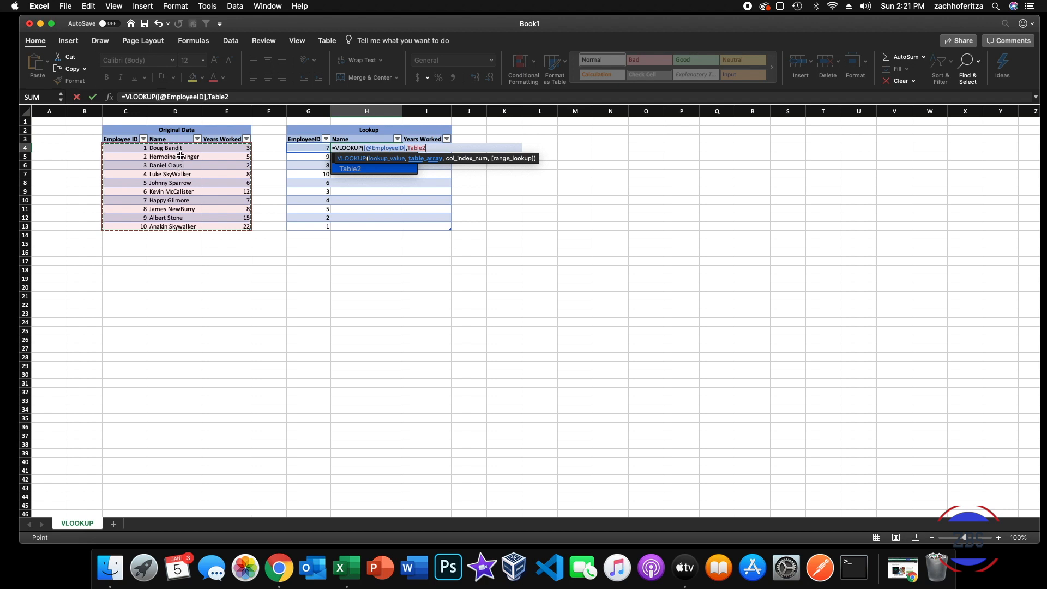
{"action": "left_click", "coordinate": [177, 113]}
{"action": "left_click_drag", "start_coordinate": [185, 134], "coordinate": [211, 140]}
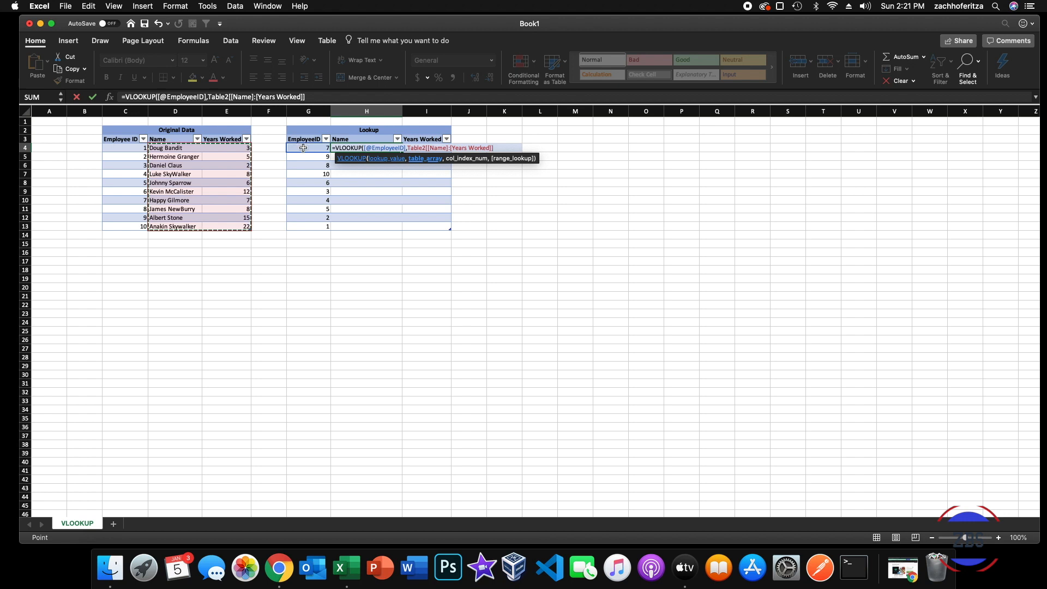
{"action": "left_click", "coordinate": [125, 137]}
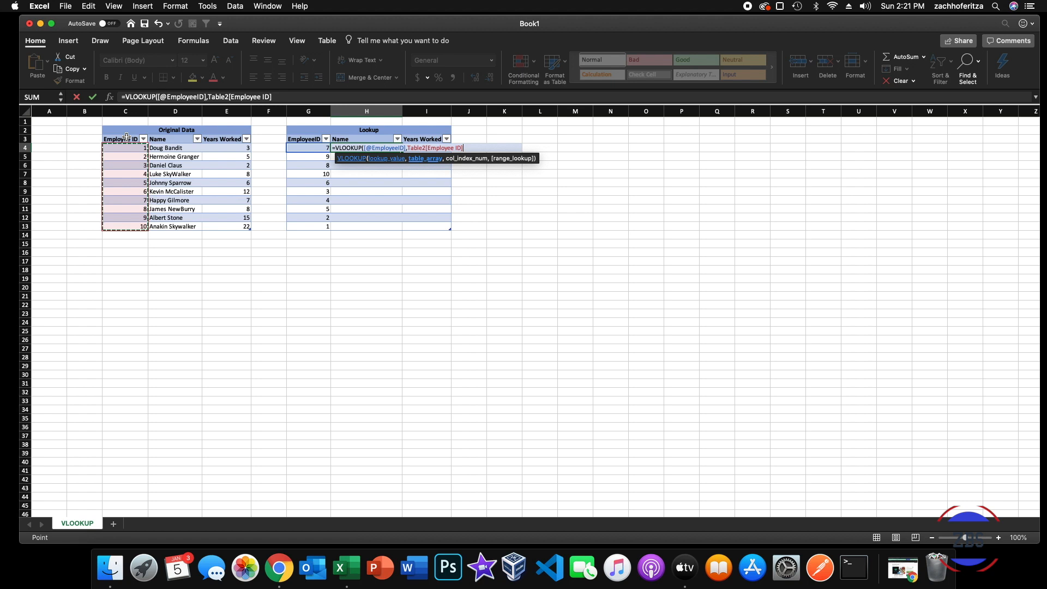
{"action": "left_click_drag", "start_coordinate": [126, 137], "coordinate": [220, 152]}
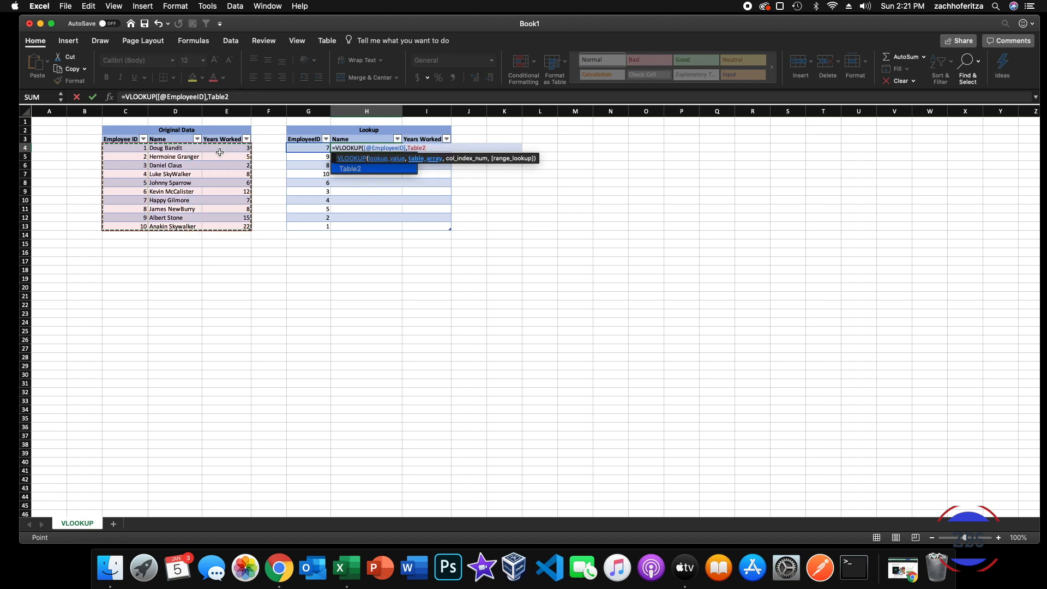
- Finish the Name formula with column index 2 and FALSE for an exact match, and enter it
{"action": "type", "text": ",2"}
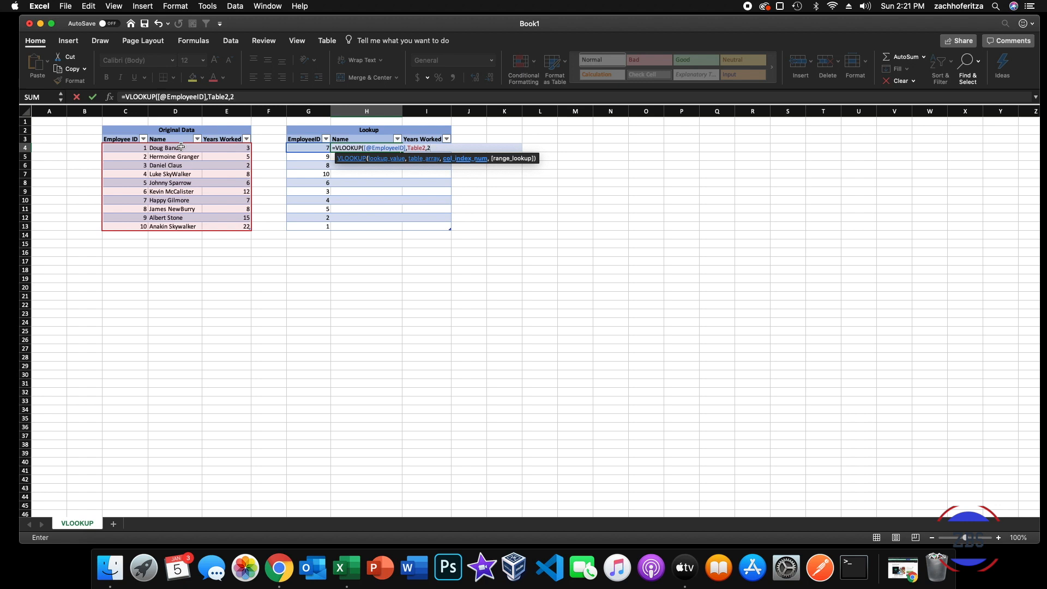
{"action": "type", "text": ",fa"}
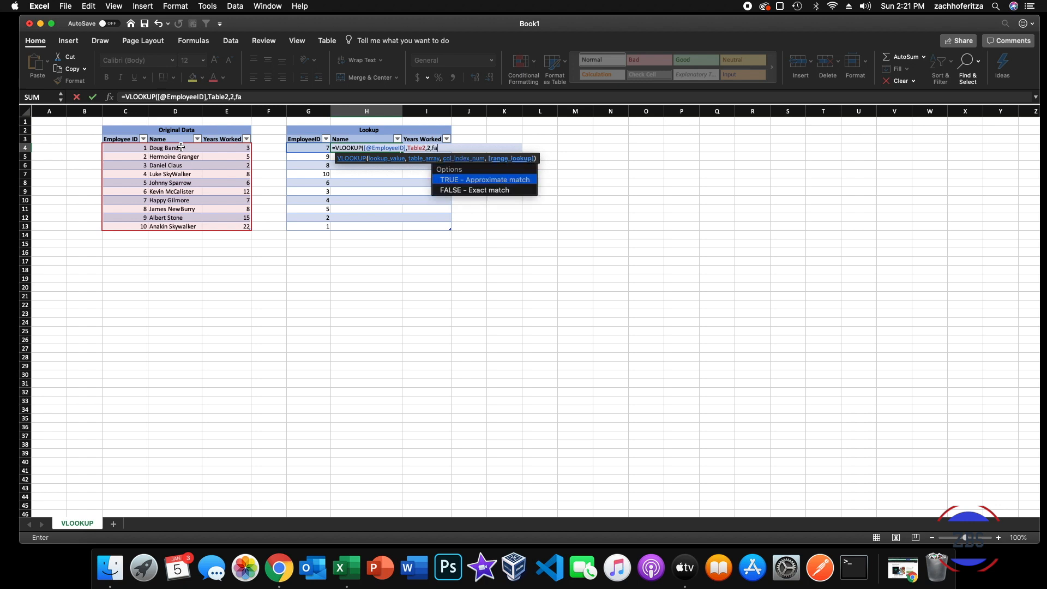
{"action": "type", "text": "lse)"}
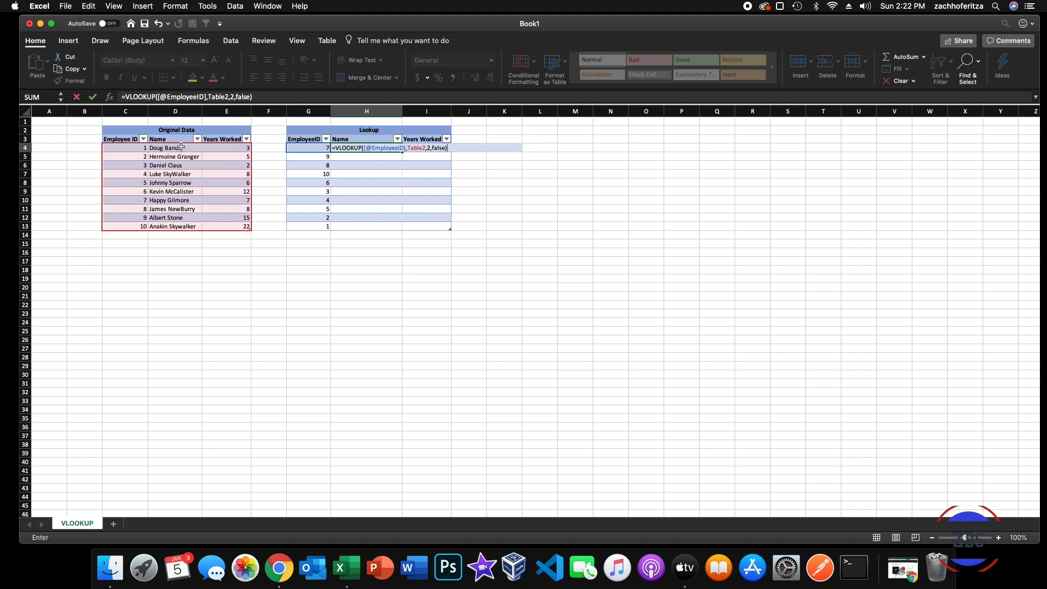
{"action": "key", "text": "Return"}
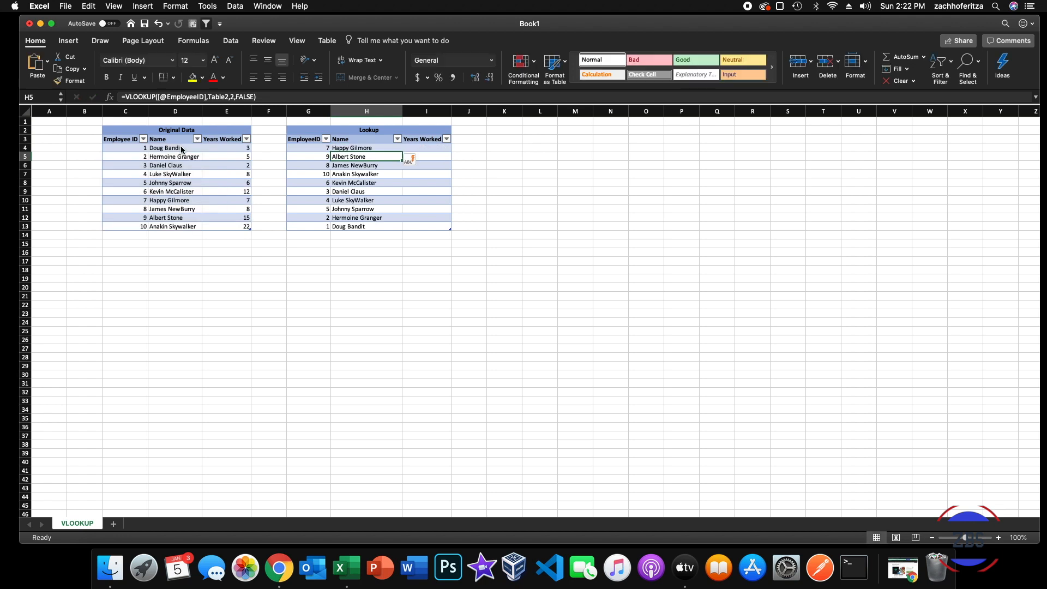
- Compare the looked-up names with the Original Data table, checking the row for employee ID 7
{"action": "left_click", "coordinate": [355, 150]}
{"action": "left_click", "coordinate": [355, 156]}
{"action": "left_click", "coordinate": [361, 167]}
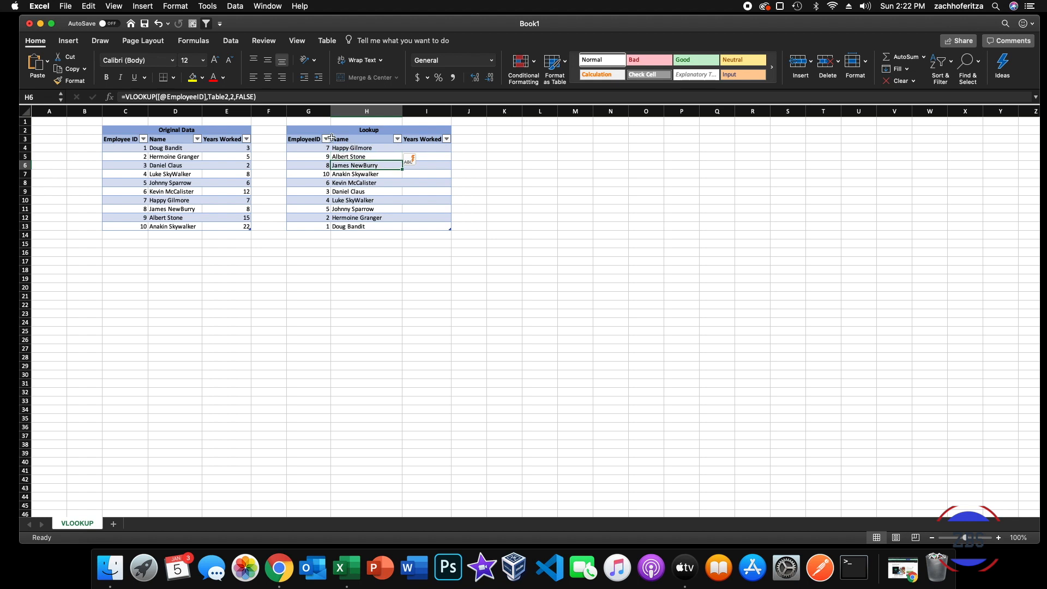
{"action": "left_click", "coordinate": [340, 151]}
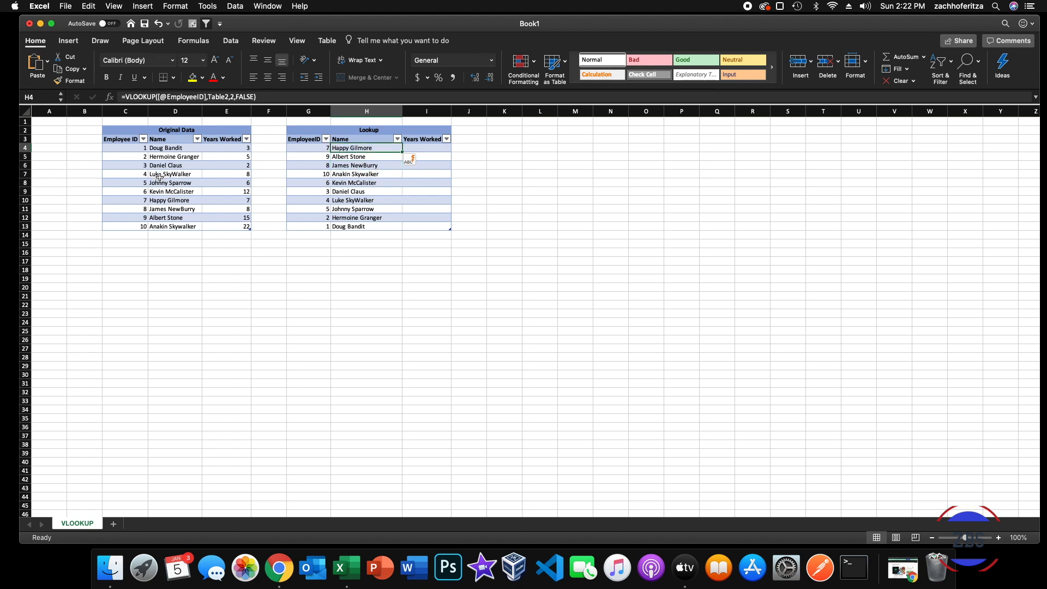
{"action": "left_click", "coordinate": [143, 200]}
{"action": "left_click", "coordinate": [163, 200]}
{"action": "left_click_drag", "start_coordinate": [201, 197], "coordinate": [155, 199]}
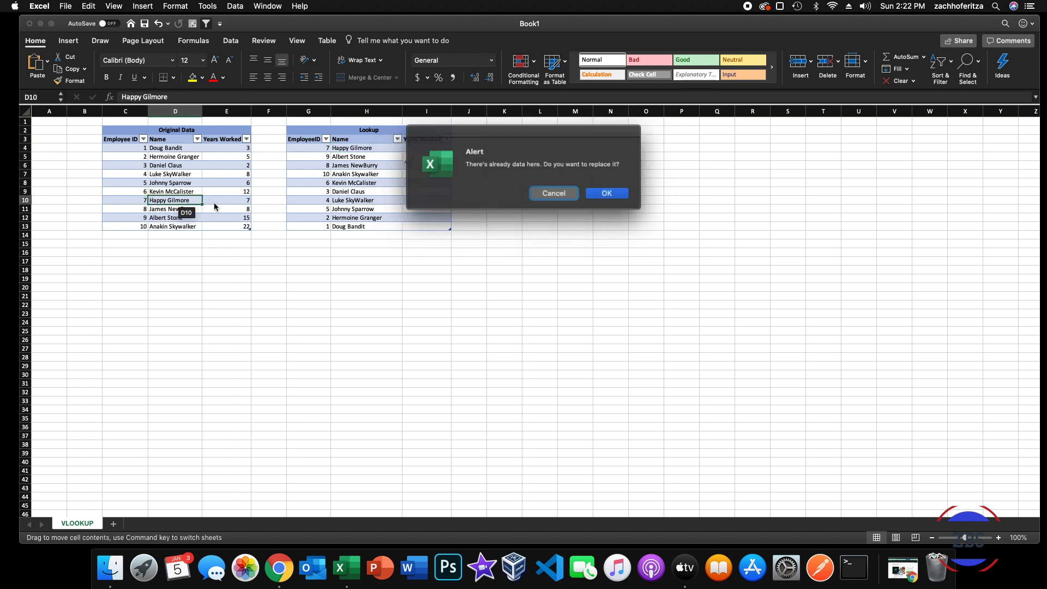
{"action": "left_click", "coordinate": [553, 196]}
{"action": "left_click", "coordinate": [335, 150]}
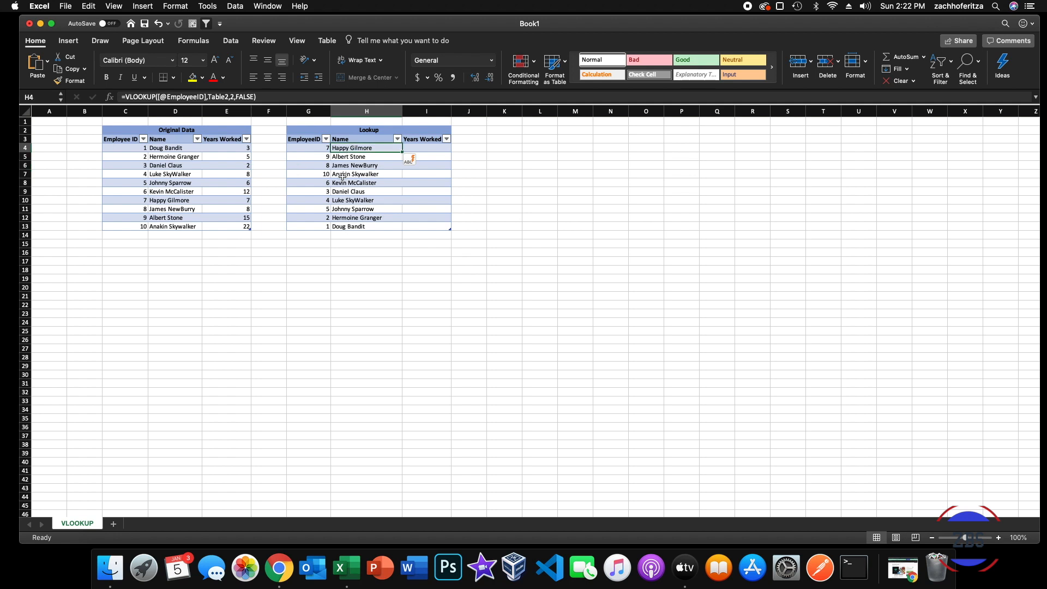
- Begin a VLOOKUP in I4 under Years Worked, with the row's EmployeeID as lookup value and Table2 as table array
{"action": "left_click", "coordinate": [425, 150]}
{"action": "left_click", "coordinate": [374, 147]}
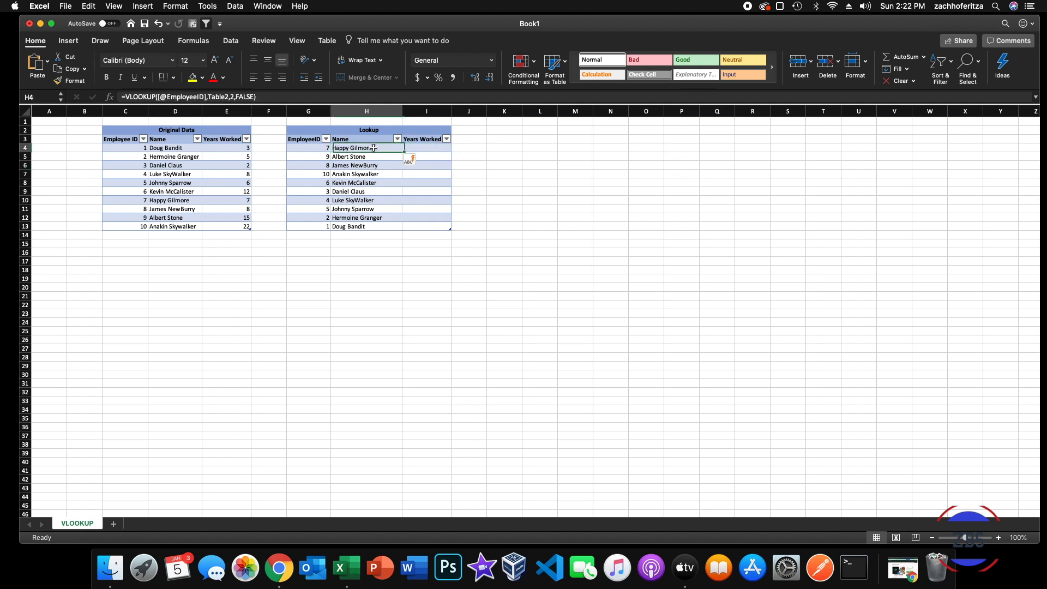
{"action": "left_click", "coordinate": [418, 151]}
{"action": "type", "text": "=vl"}
{"action": "key", "text": "Tab"}
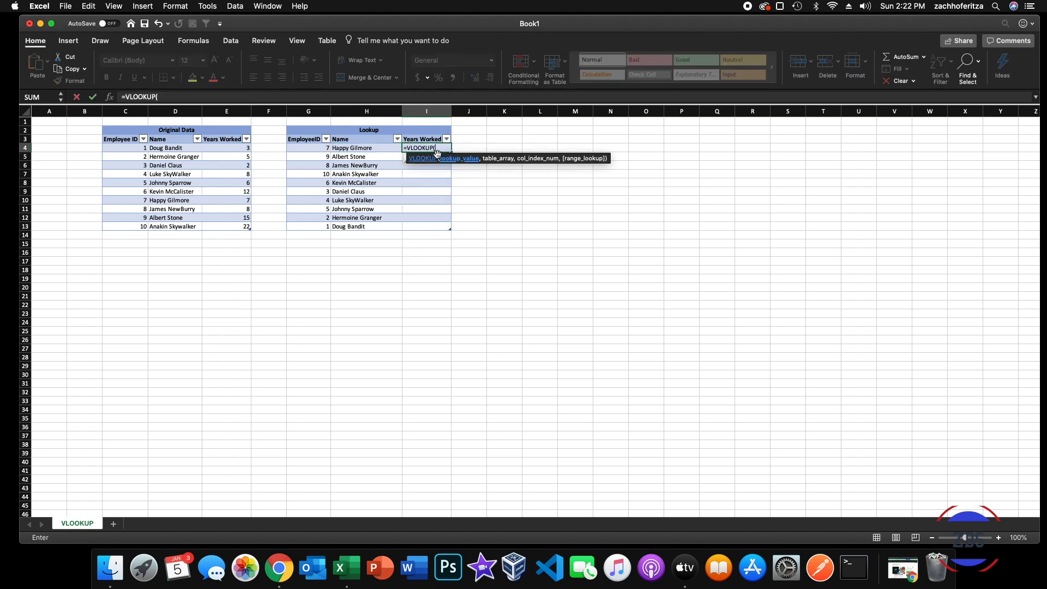
{"action": "left_click", "coordinate": [308, 147]}
{"action": "type", "text": ","}
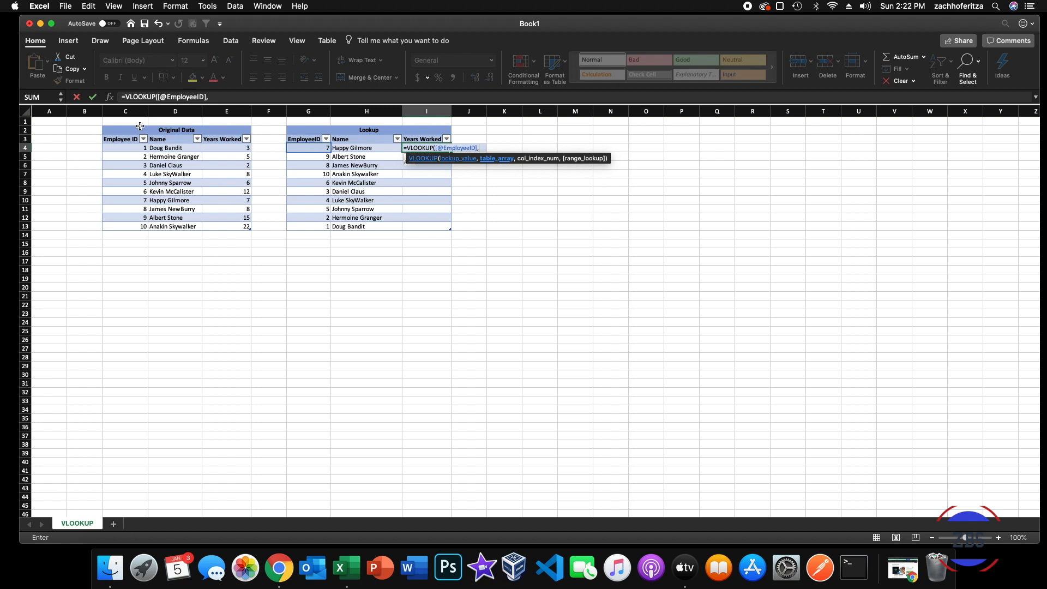
{"action": "left_click_drag", "start_coordinate": [130, 147], "coordinate": [248, 226]}
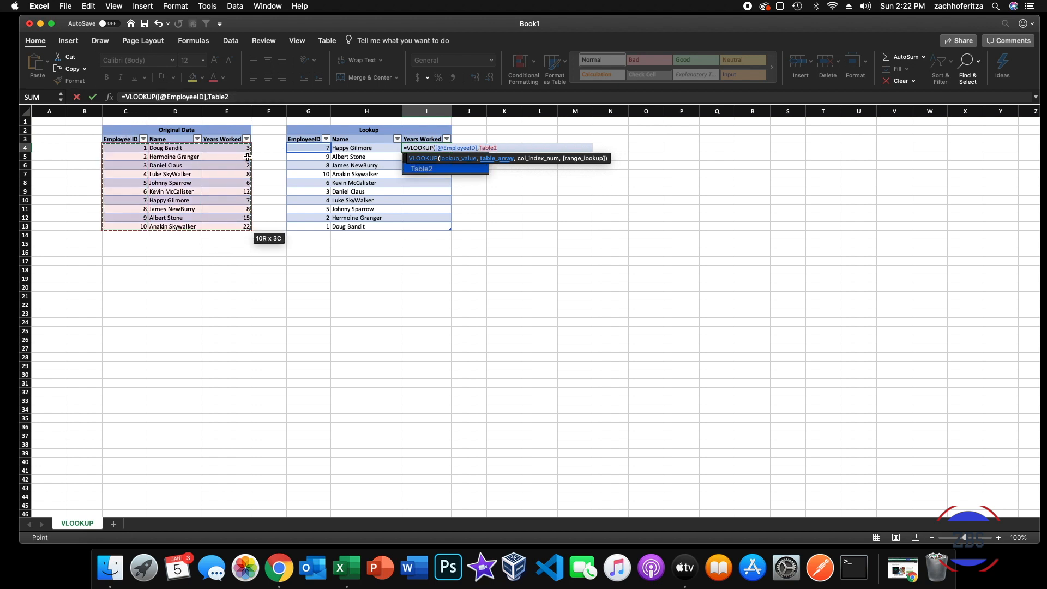
- Complete the Years Worked formula with column index 3 and FALSE for an exact match, and enter it
{"action": "type", "text": ","}
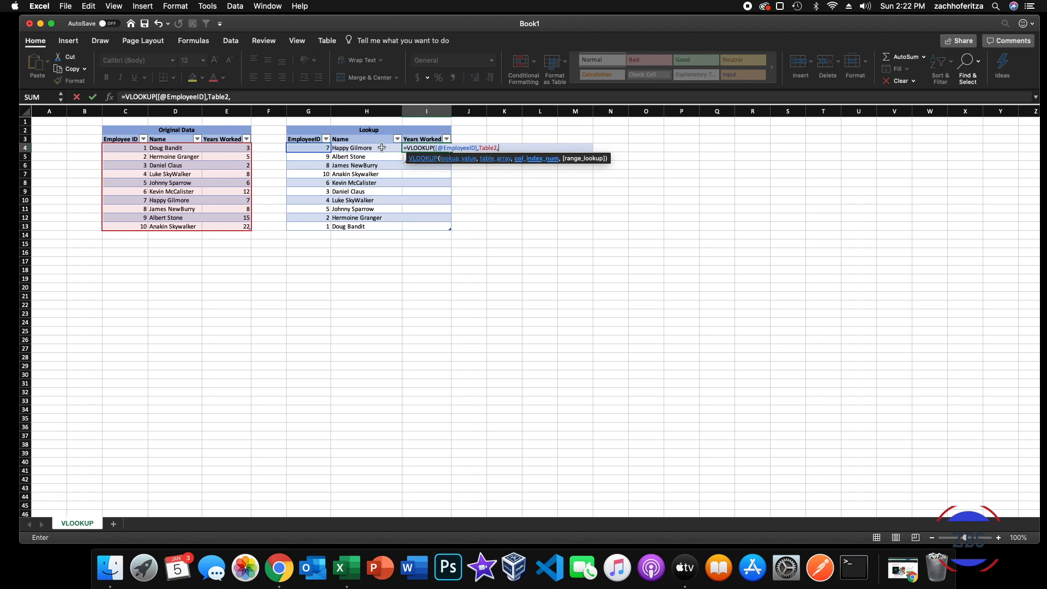
{"action": "type", "text": "3,f"}
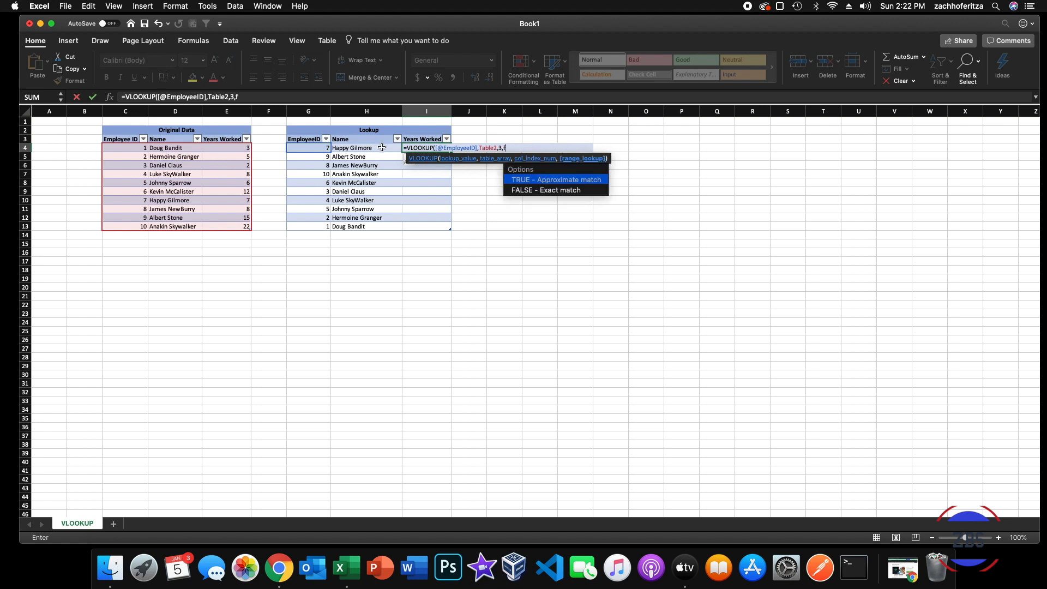
{"action": "type", "text": "alse)"}
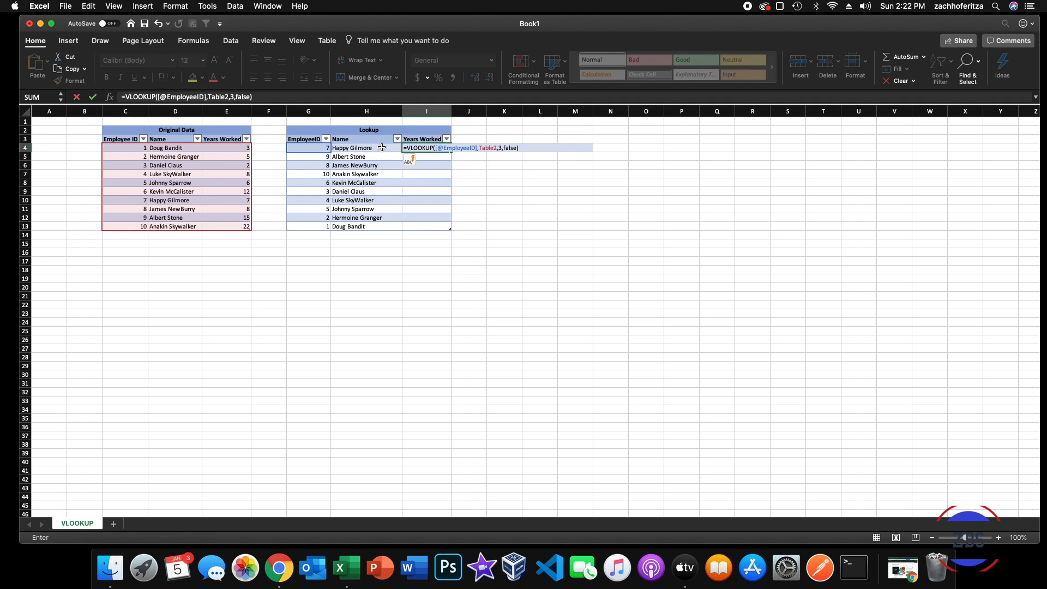
{"action": "key", "text": "Return"}
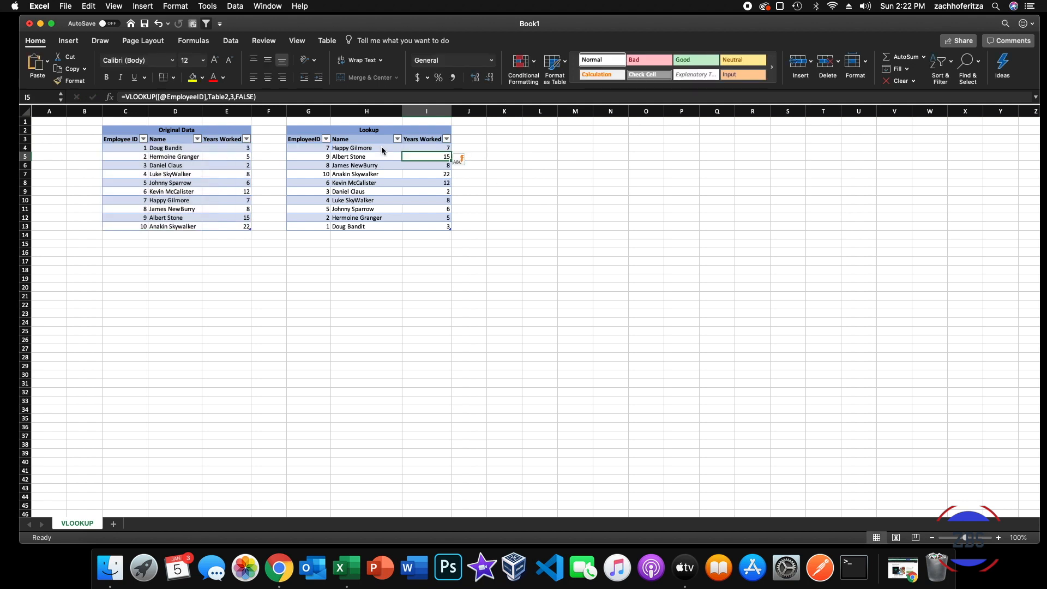
{"action": "left_click", "coordinate": [433, 147]}
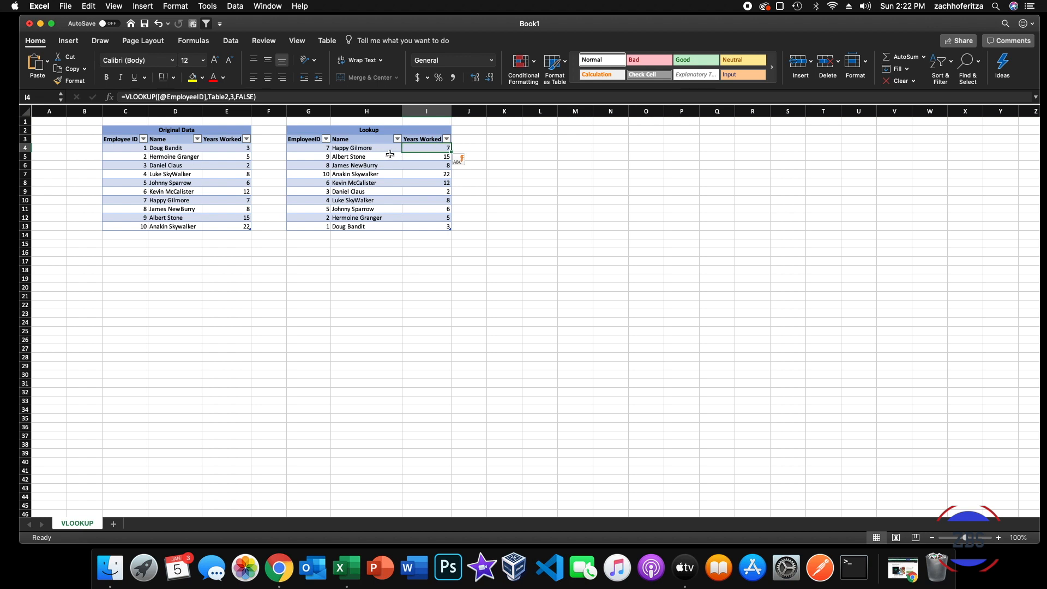
- Compare the Lookup row for employee ID 7 with its name and years worked in the Original Data table
{"action": "left_click", "coordinate": [355, 148]}
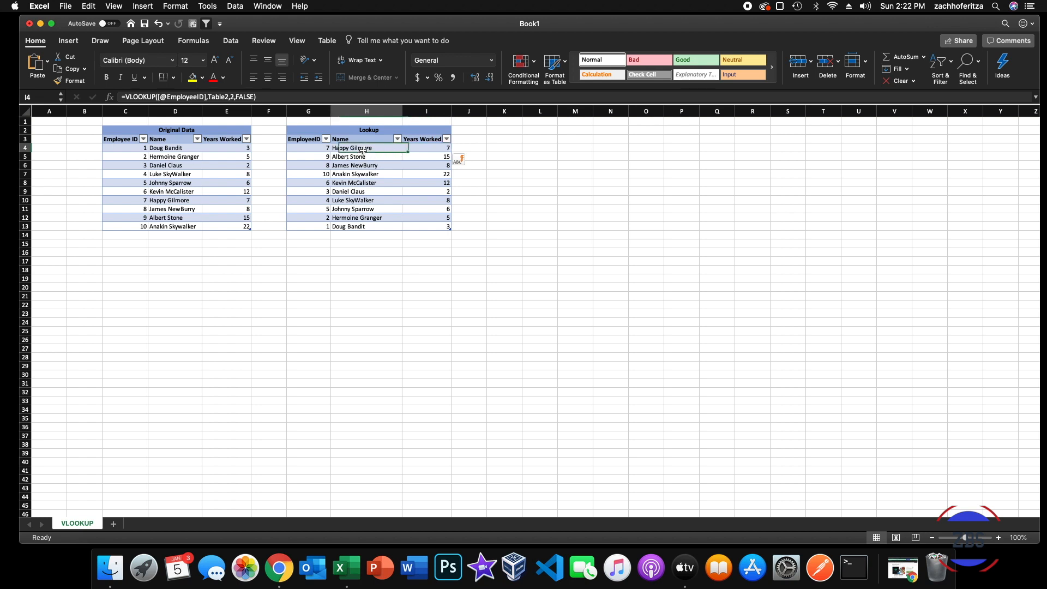
{"action": "left_click", "coordinate": [317, 148]}
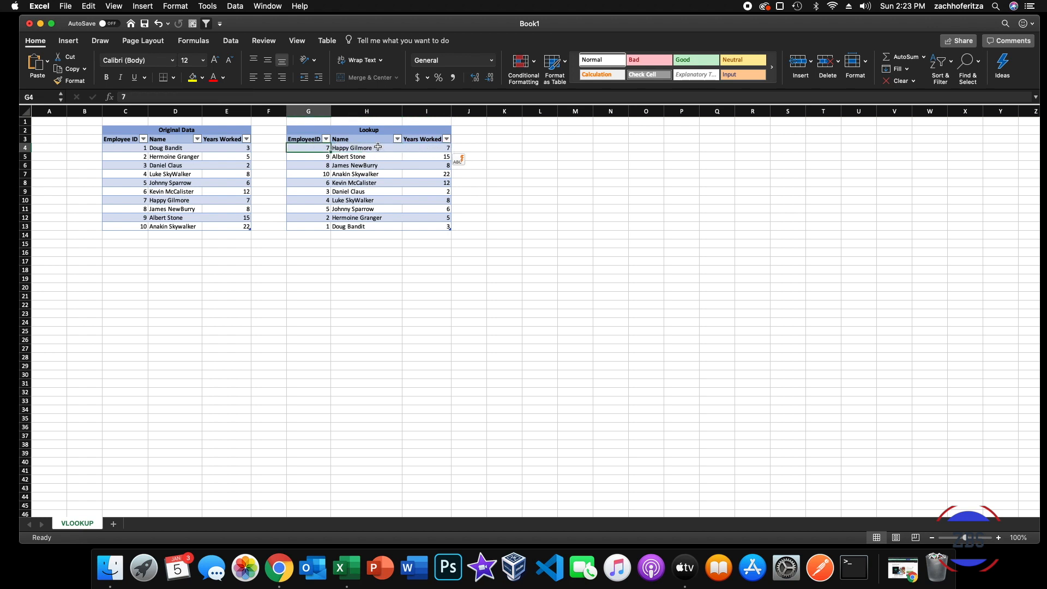
{"action": "left_click", "coordinate": [429, 149]}
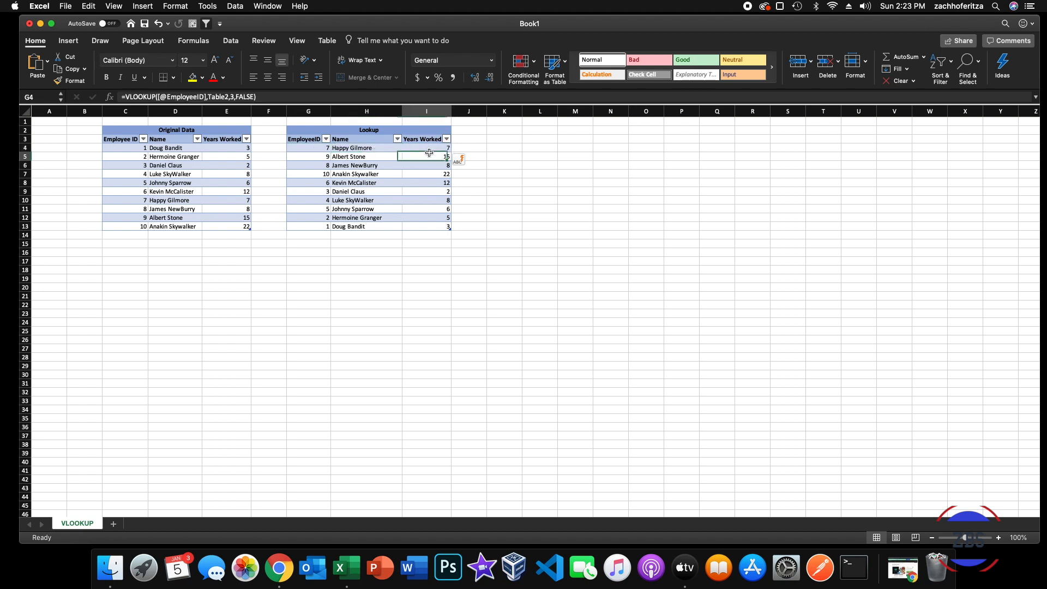
{"action": "left_click", "coordinate": [154, 201]}
{"action": "left_click", "coordinate": [219, 207]}
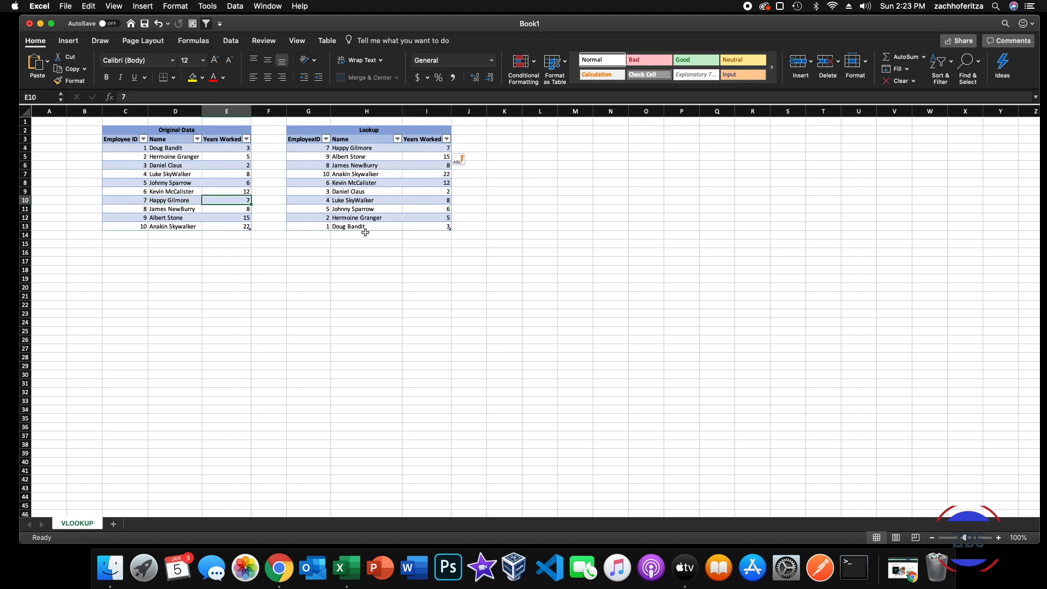
- Check the Lookup row for employee ID 2 against Original Data, and review the remaining looked-up values
{"action": "left_click", "coordinate": [354, 219]}
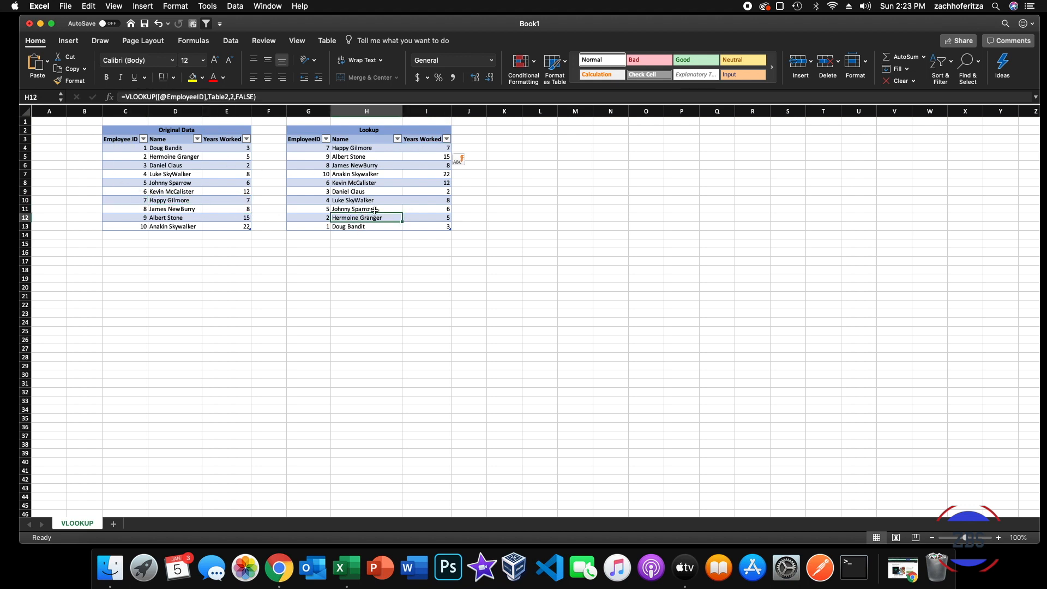
{"action": "left_click", "coordinate": [328, 220]}
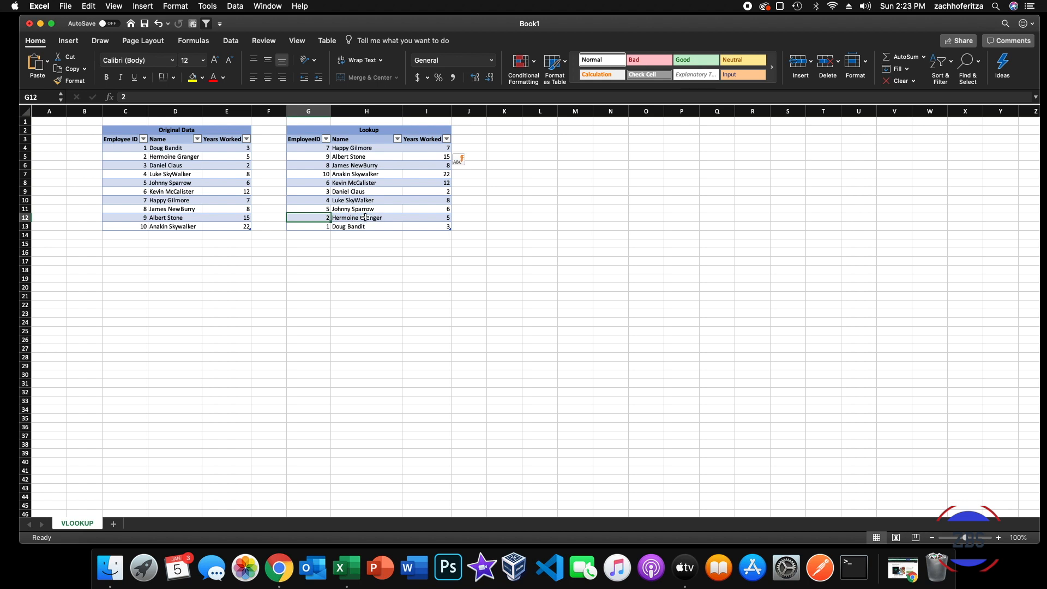
{"action": "left_click", "coordinate": [384, 220]}
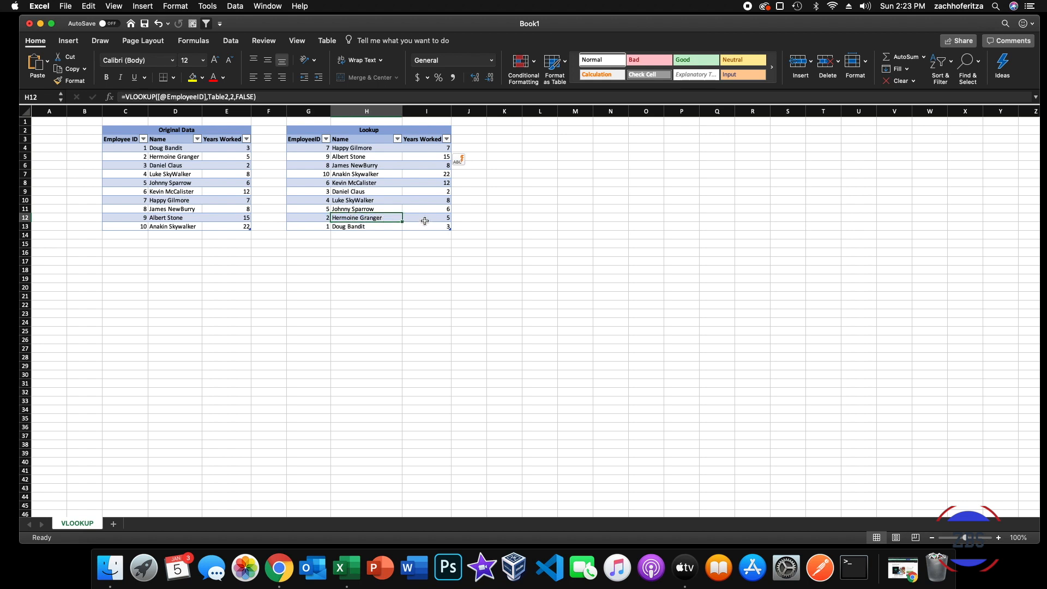
{"action": "left_click", "coordinate": [140, 156]}
{"action": "left_click", "coordinate": [167, 159]}
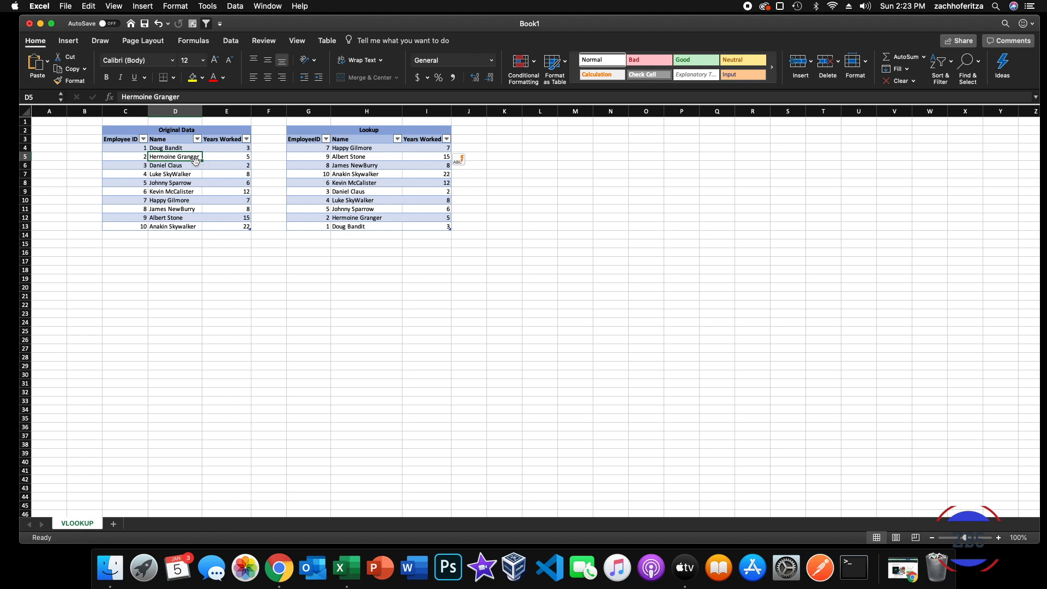
{"action": "left_click", "coordinate": [235, 158]}
{"action": "left_click", "coordinate": [375, 203]}
{"action": "left_click_drag", "start_coordinate": [313, 149], "coordinate": [426, 224]}
{"action": "left_click", "coordinate": [415, 182]}
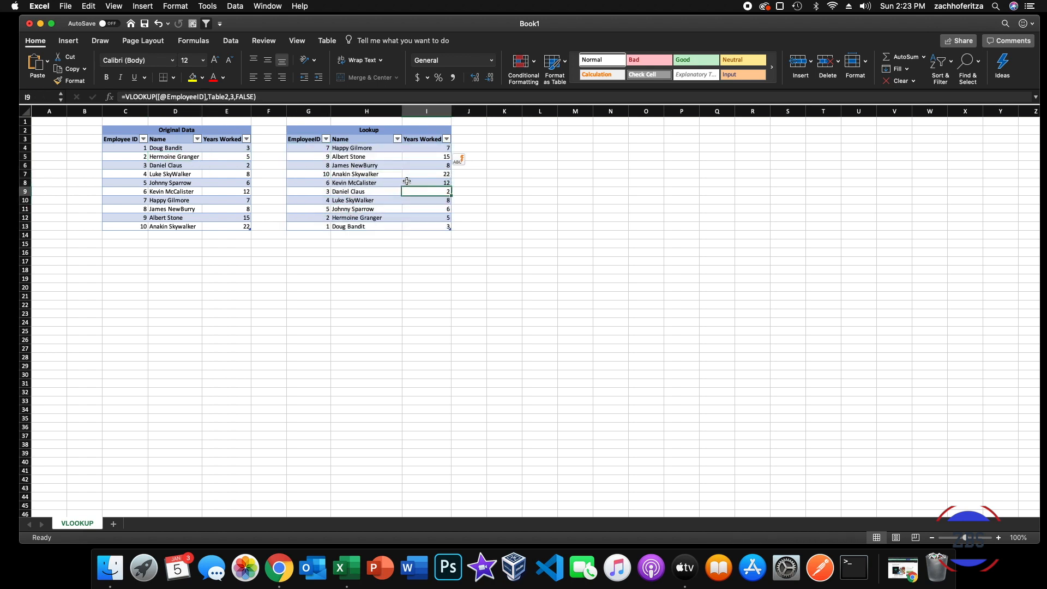
- Change employee ID 7 to 10 in the Original Data table to create a duplicate ID
{"action": "left_click", "coordinate": [315, 148]}
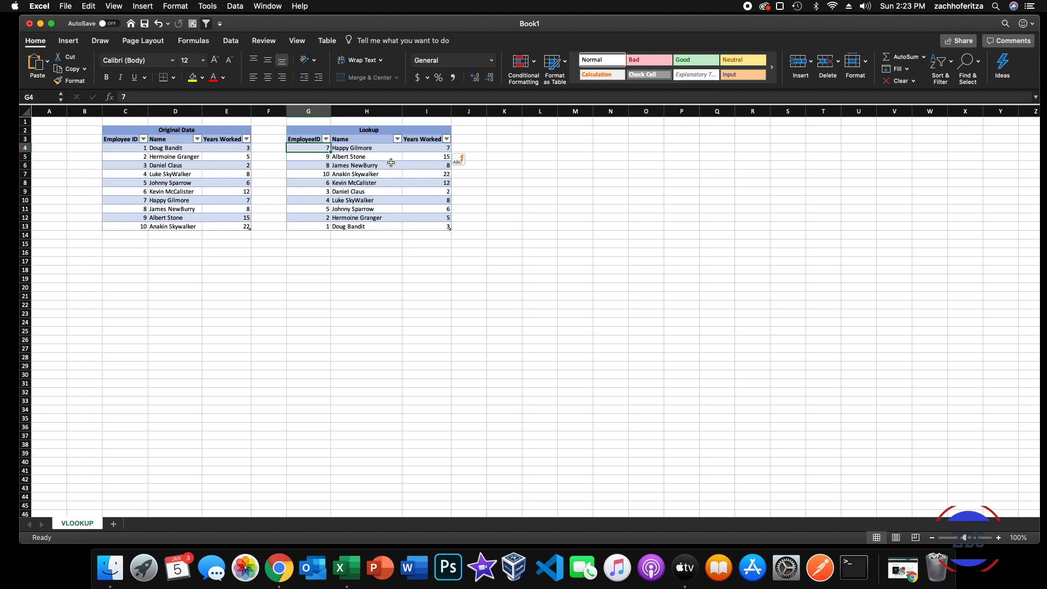
{"action": "left_click", "coordinate": [133, 201]}
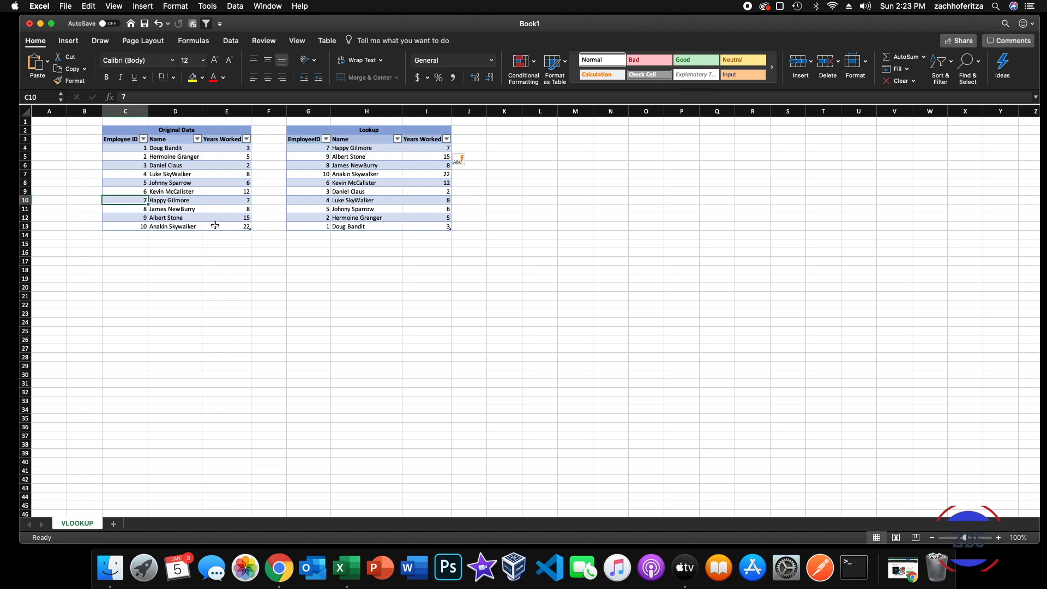
{"action": "type", "text": "10"}
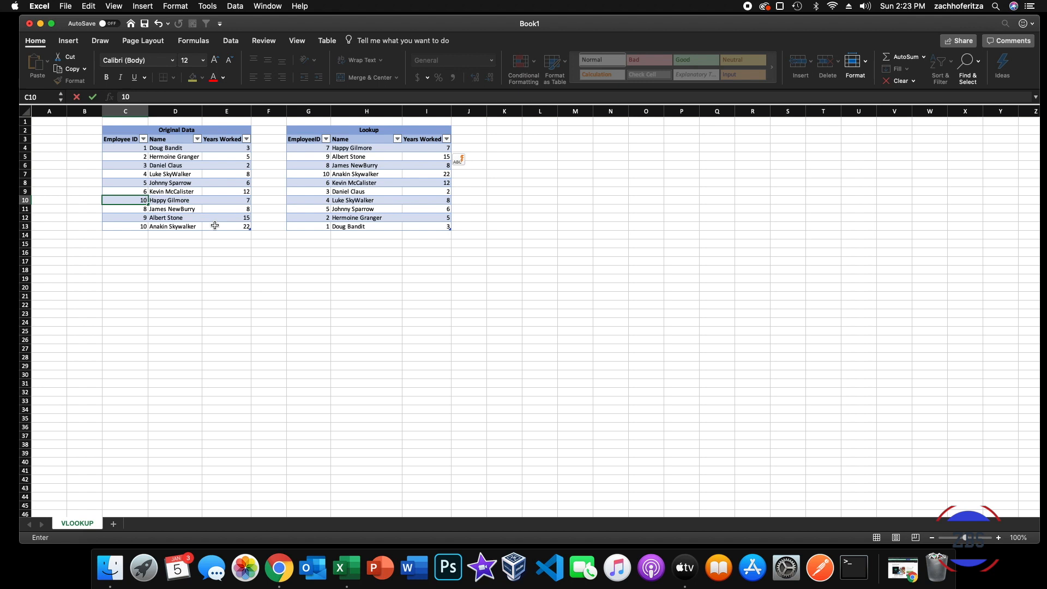
{"action": "key", "text": "Return"}
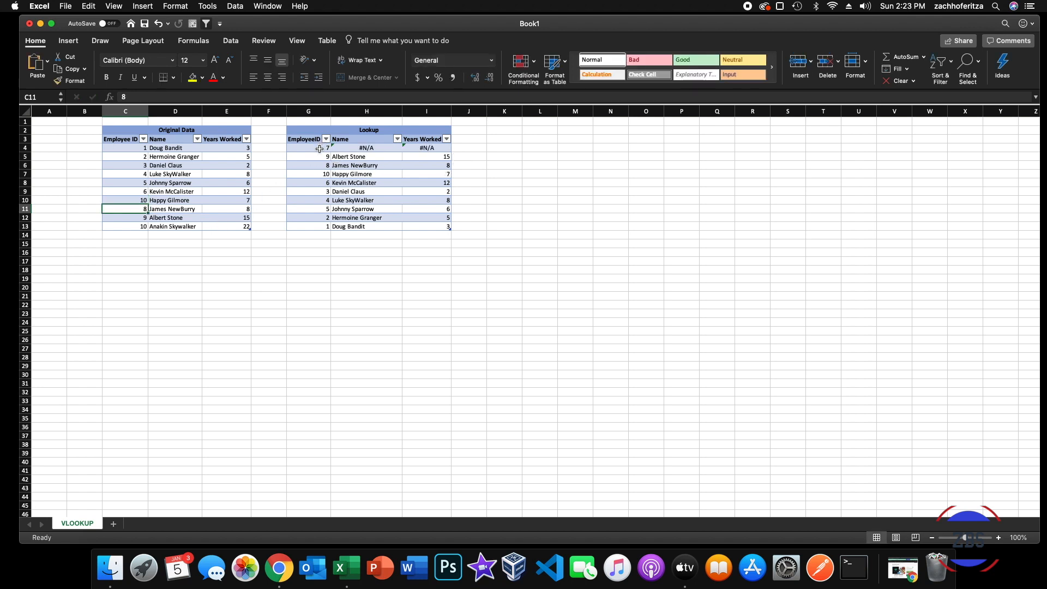
- Add a row beneath the Original Data table with employee ID 7, name Emporer Palpatine and 50 years worked
{"action": "left_click", "coordinate": [139, 235]}
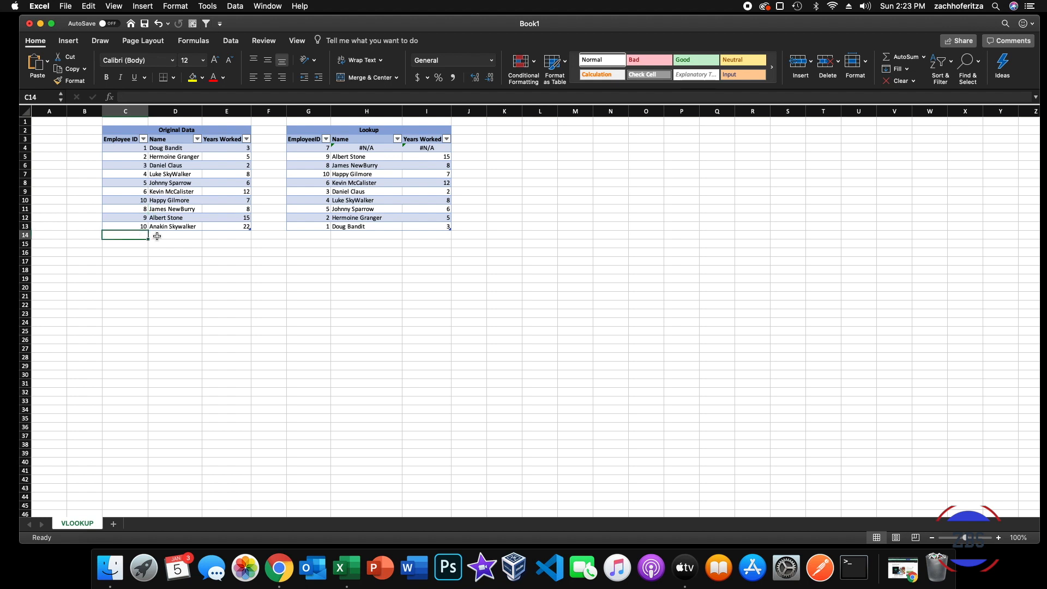
{"action": "type", "text": "7"}
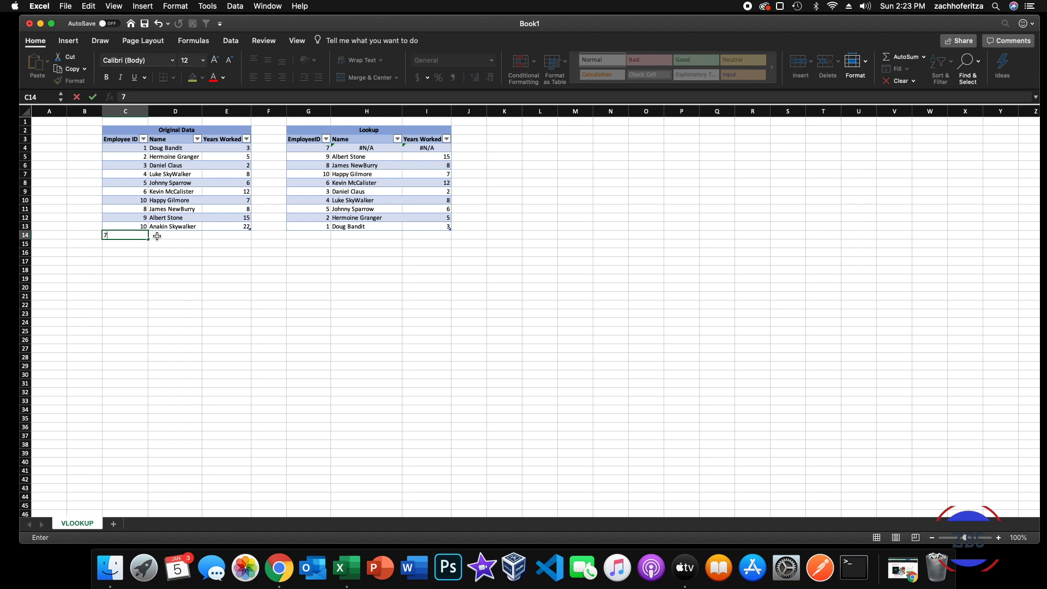
{"action": "key", "text": "Tab"}
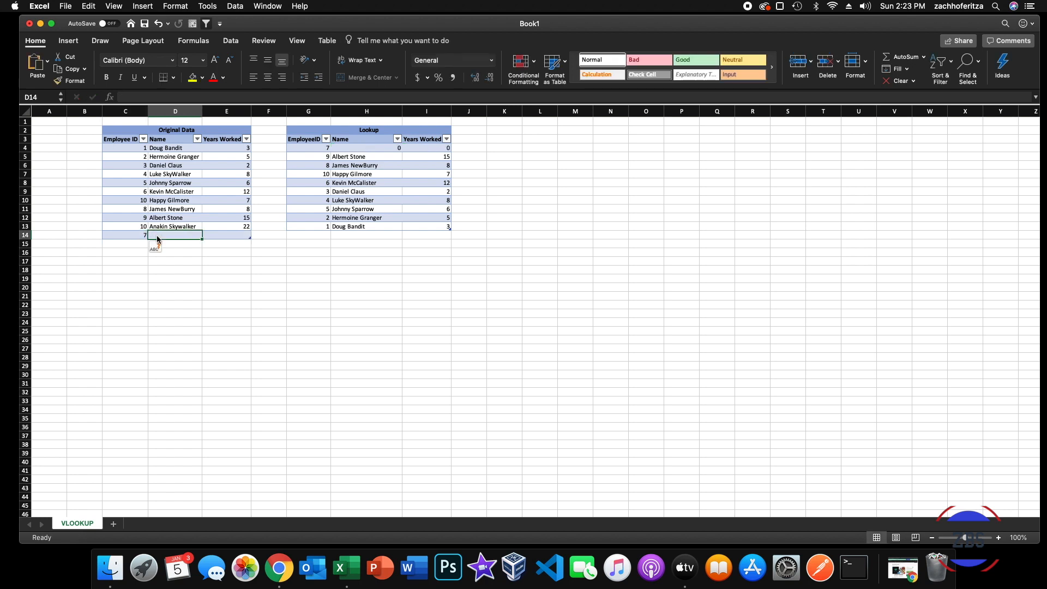
{"action": "type", "text": "Emporer Pla"}
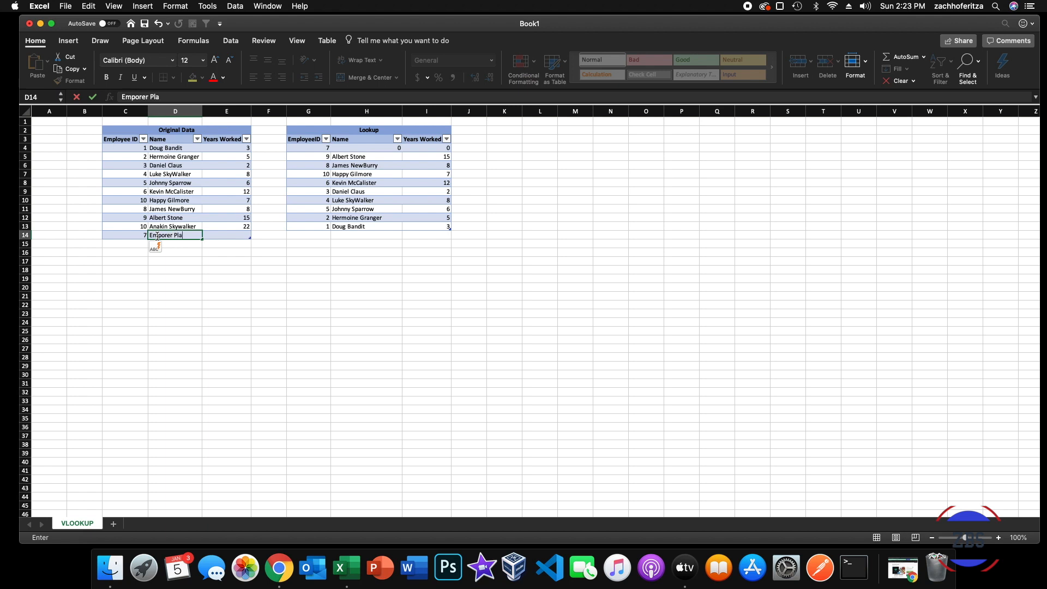
{"action": "type", "text": " Papl"}
{"action": "key", "text": "BackSpace"}
{"action": "key", "text": "BackSpace"}
{"action": "type", "text": "lpatine"}
{"action": "key", "text": "Tab"}
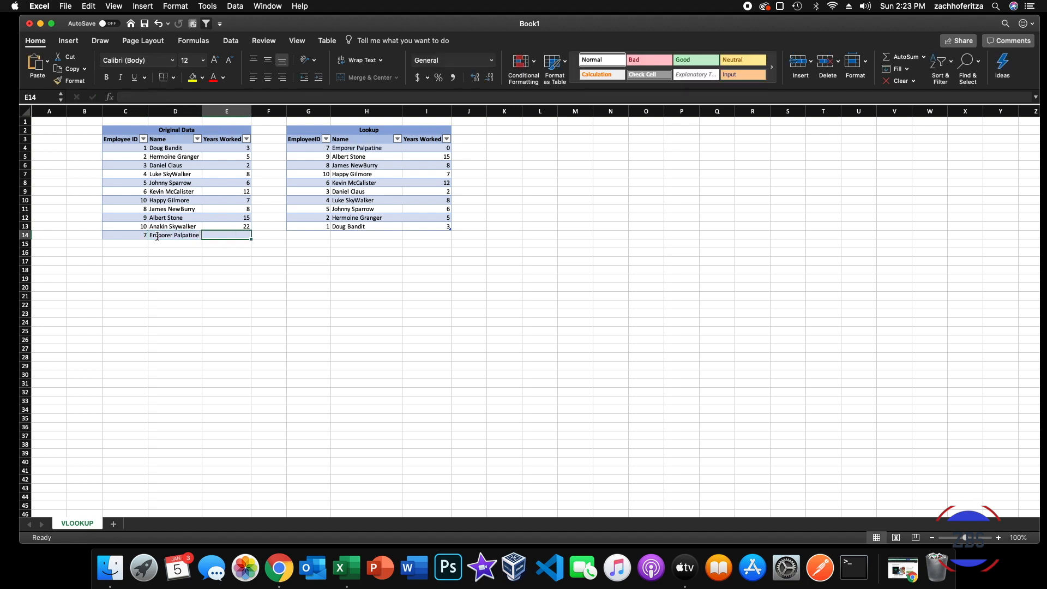
{"action": "type", "text": "50"}
{"action": "key", "text": "Return"}
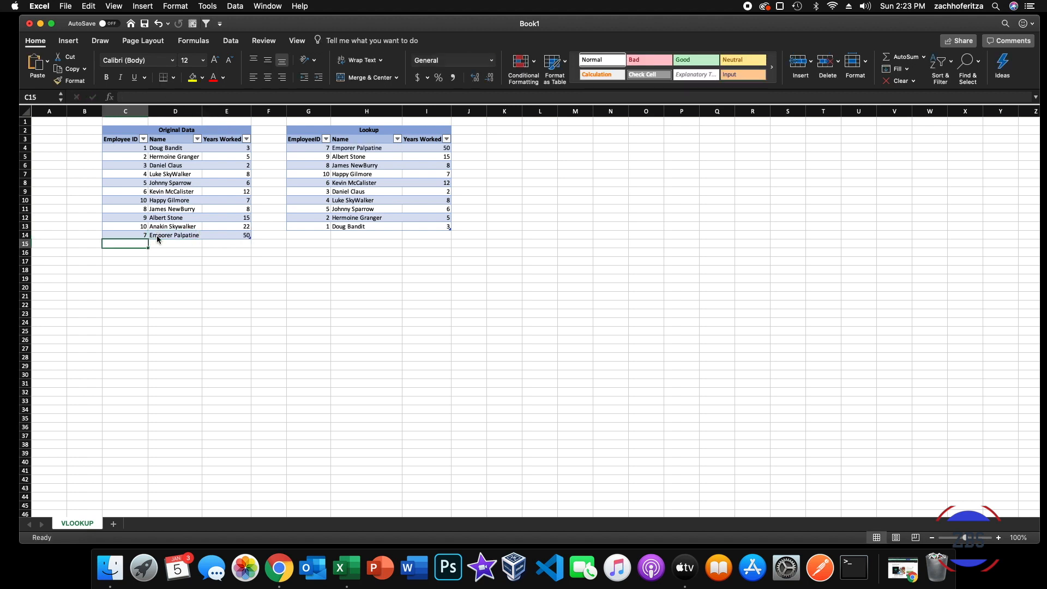
- Compare the Lookup results for employee IDs 7 and 10 with the two ID 10 rows in Original Data
{"action": "key", "text": "Up"}
{"action": "key", "text": "Up"}
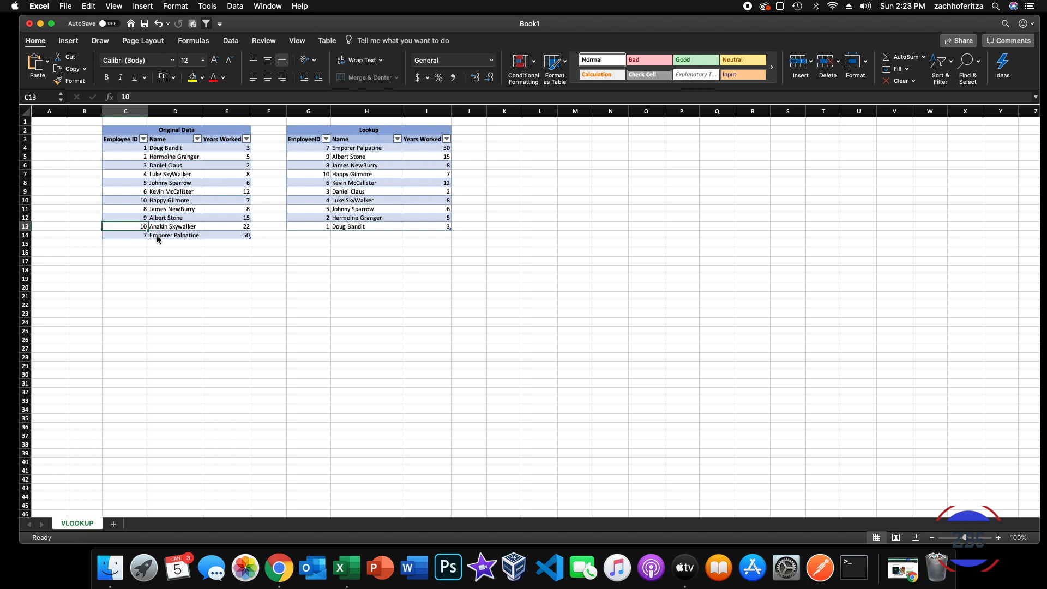
{"action": "left_click", "coordinate": [353, 148]}
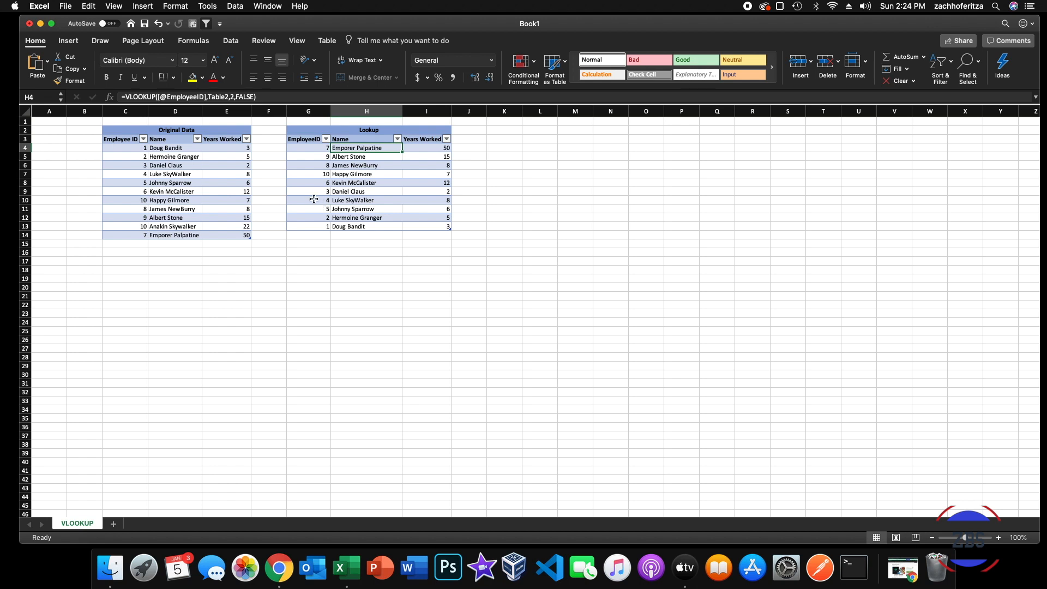
{"action": "left_click", "coordinate": [326, 173]}
{"action": "left_click", "coordinate": [344, 175]}
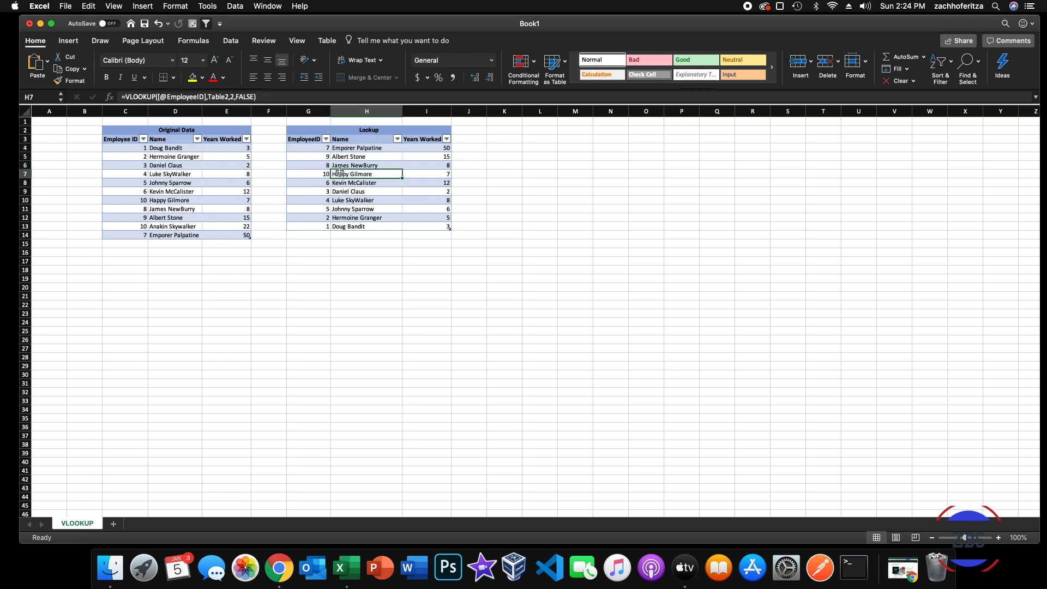
{"action": "left_click", "coordinate": [157, 227]}
{"action": "left_click", "coordinate": [168, 200]}
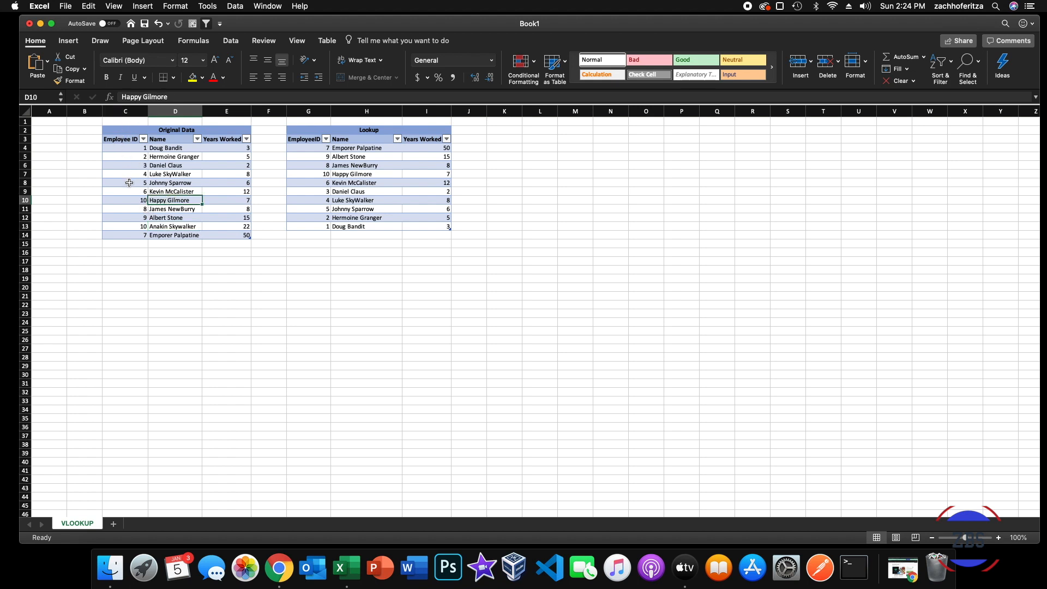
{"action": "left_click", "coordinate": [129, 200]}
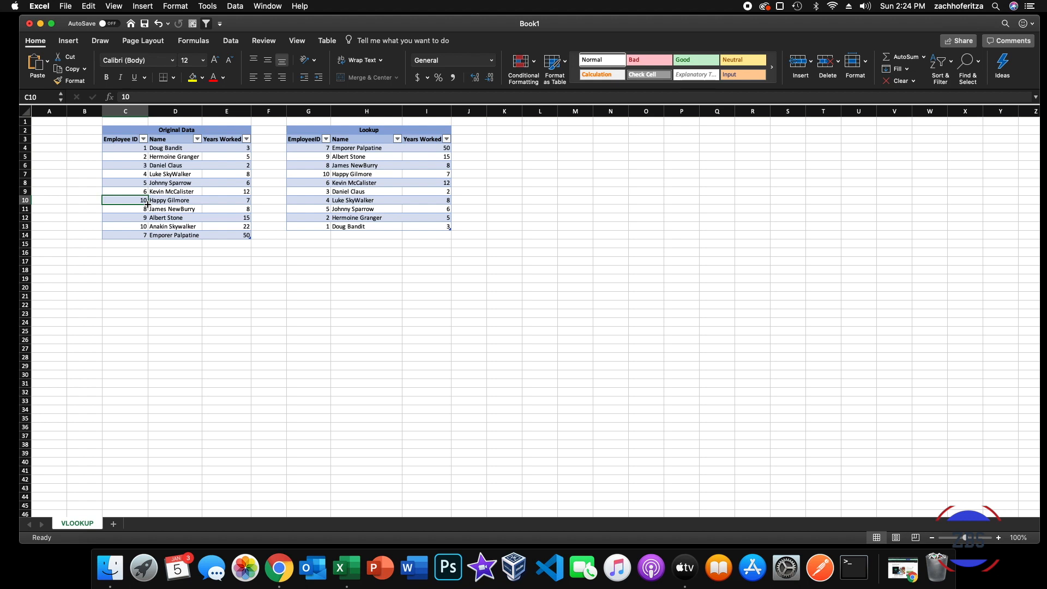
- Examine the Original Data table's Employee ID column from its first row to the duplicated ID, and its Name entries
{"action": "left_click", "coordinate": [134, 114]}
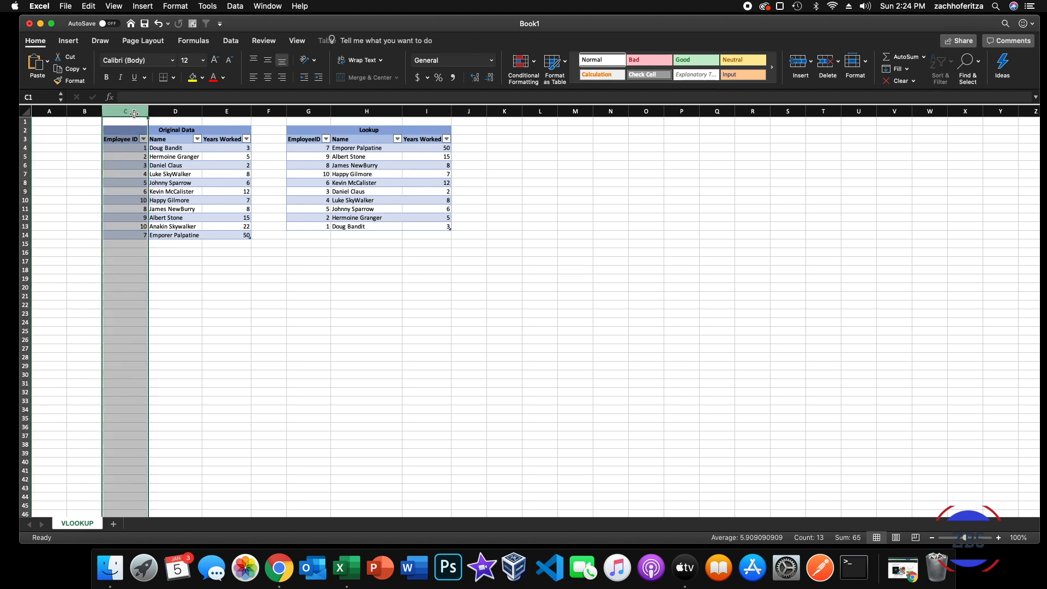
{"action": "left_click", "coordinate": [133, 148]}
{"action": "left_click", "coordinate": [133, 183]}
{"action": "left_click", "coordinate": [132, 199]}
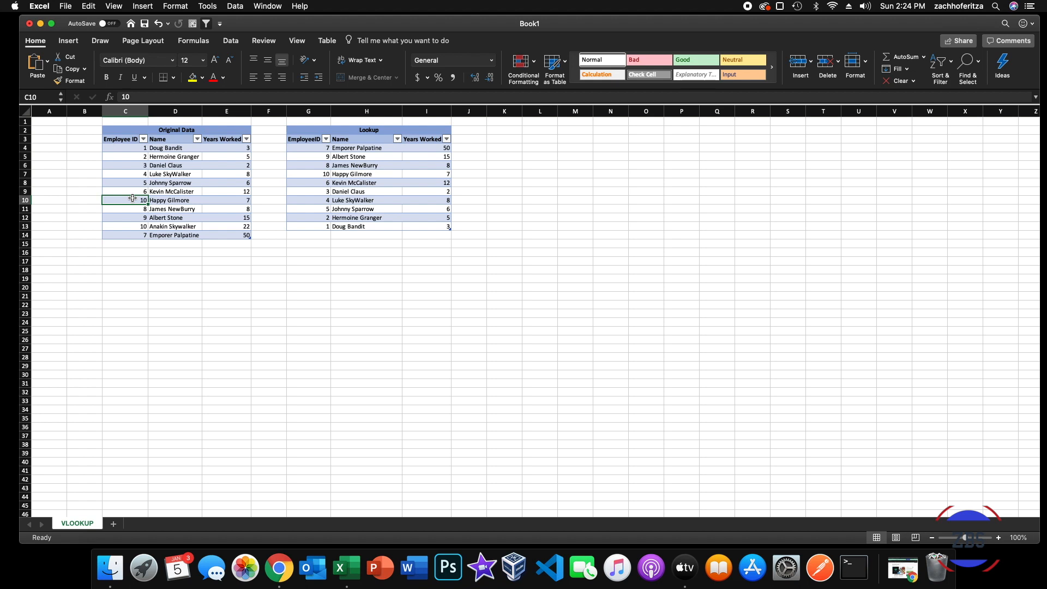
{"action": "left_click", "coordinate": [180, 148]}
{"action": "left_click", "coordinate": [170, 165]}
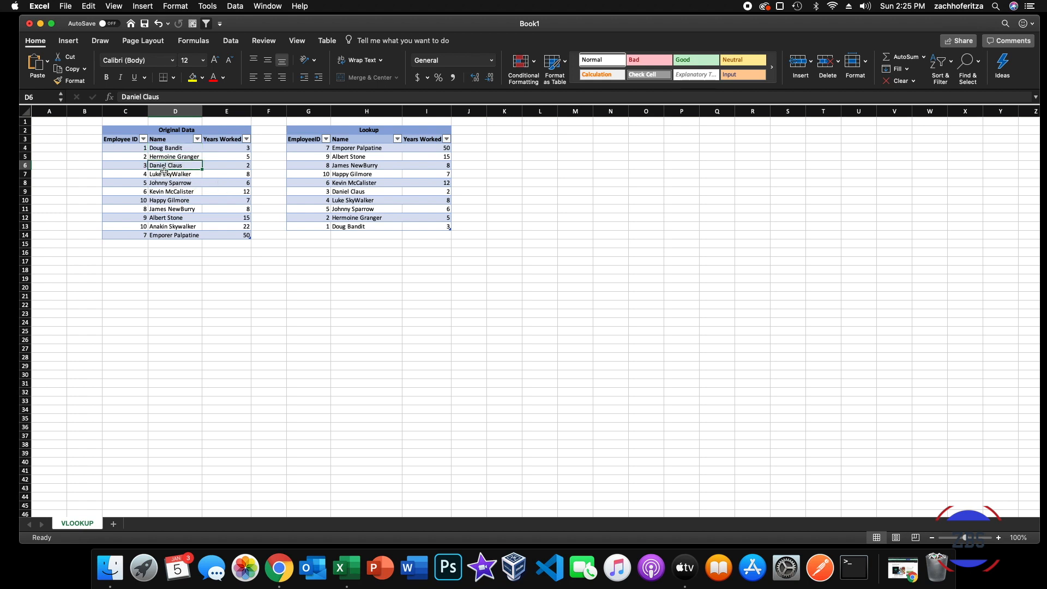
- Insert a column directly after the Original Data table's Years Worked column and give it the header Site
{"action": "left_click", "coordinate": [94, 149]}
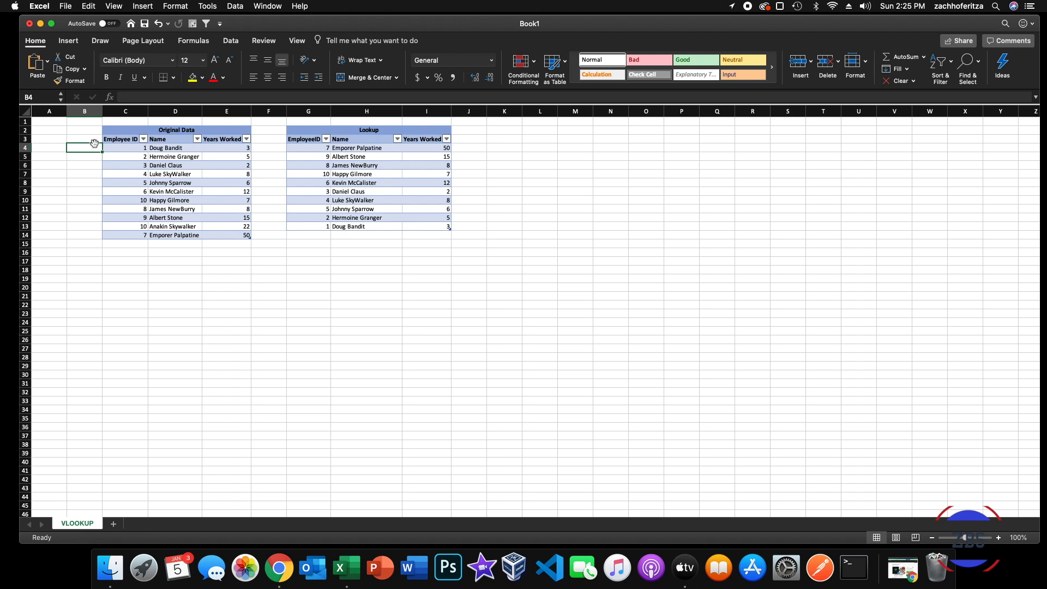
{"action": "right_click", "coordinate": [260, 112]}
{"action": "left_click", "coordinate": [282, 164]}
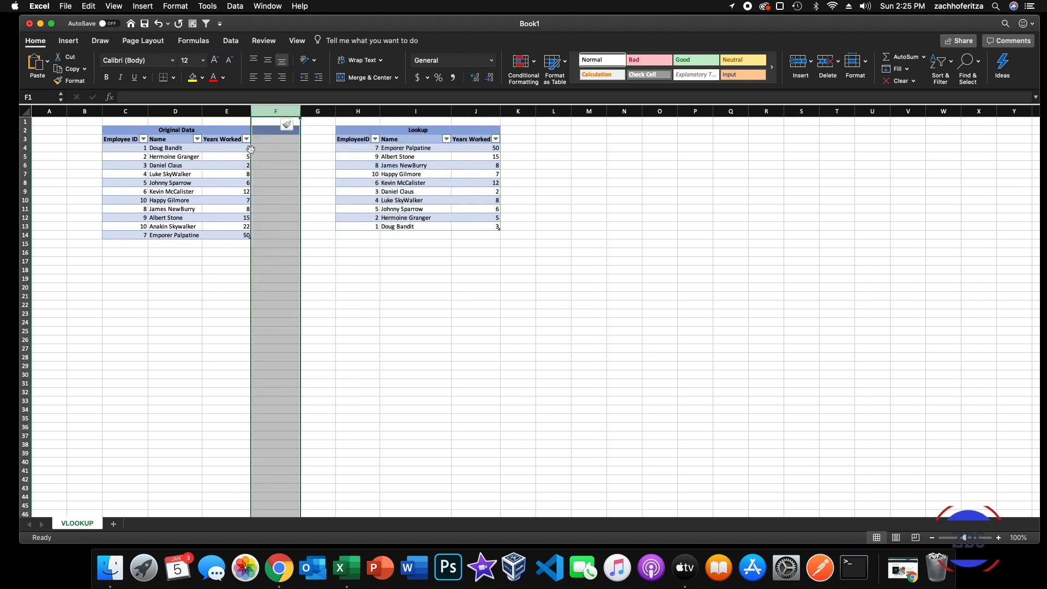
{"action": "left_click", "coordinate": [258, 149]}
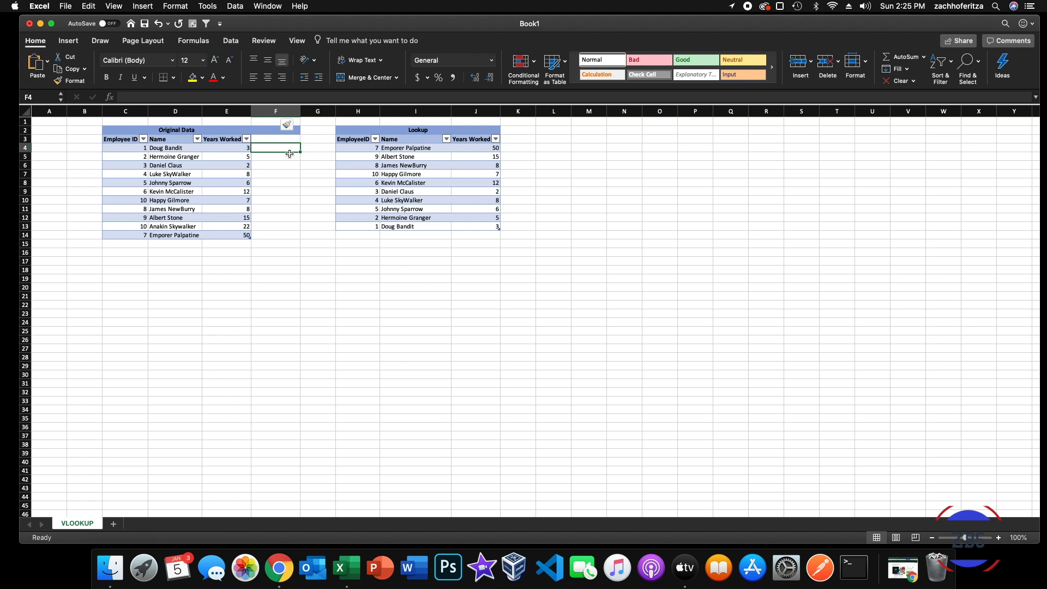
{"action": "left_click", "coordinate": [254, 140]}
{"action": "type", "text": "Site"}
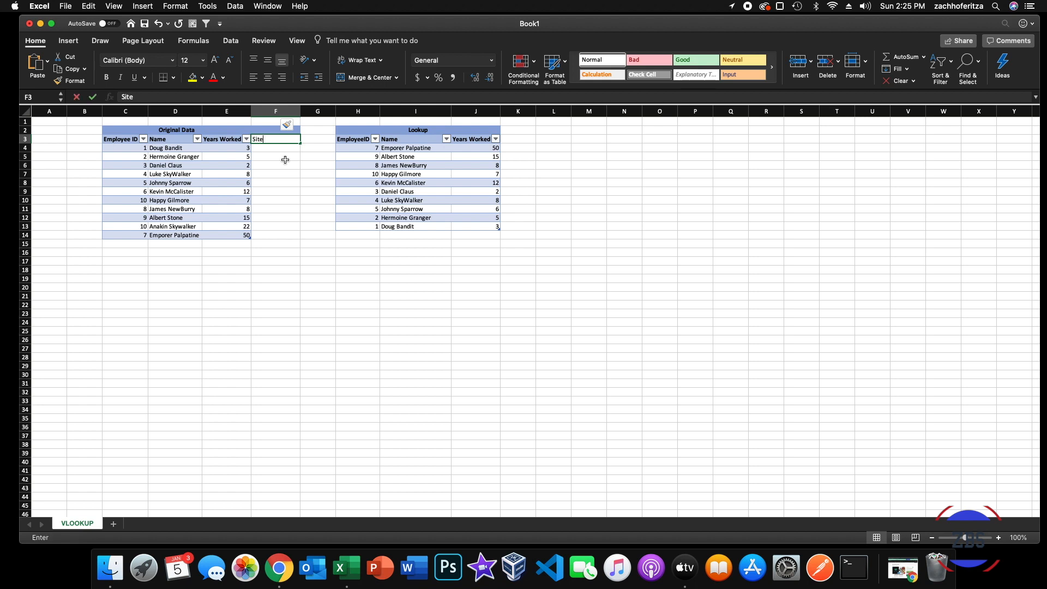
{"action": "key", "text": "Return"}
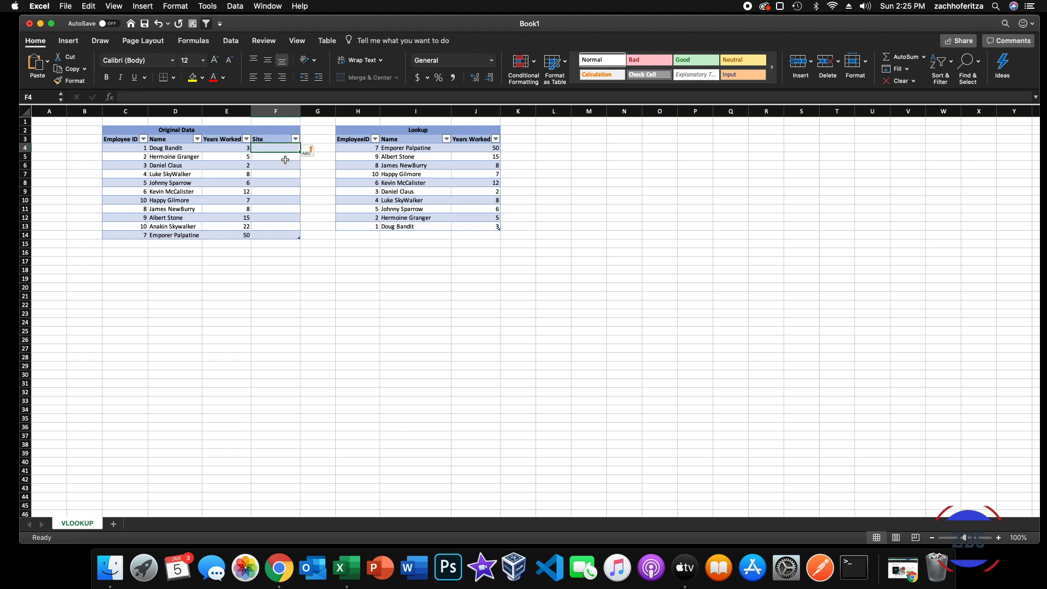
- Enter NCA and SCA as the Site values of the first two Original Data rows
{"action": "type", "text": "NCA"}
{"action": "key", "text": "Return"}
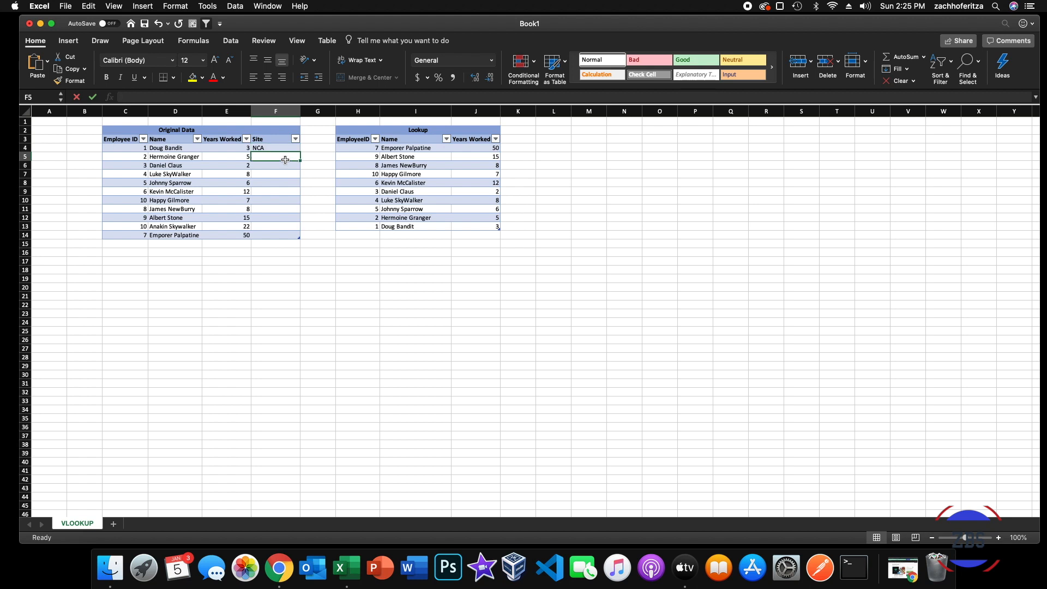
{"action": "type", "text": "SCA"}
{"action": "key", "text": "Return"}
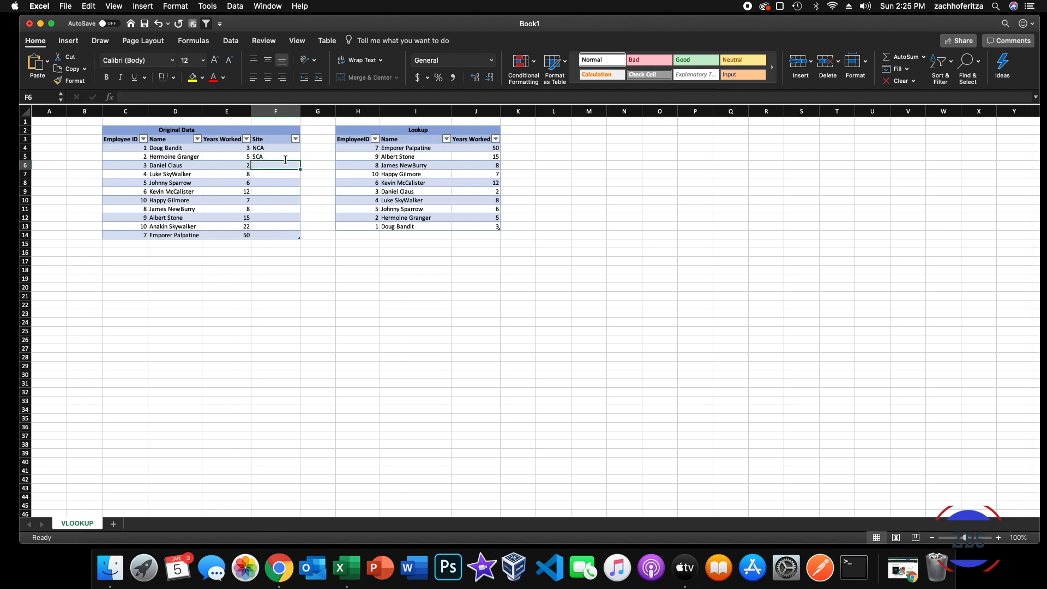
- Repeat the first two rows' NCA and SCA Site values down the Original Data table through row 13
{"action": "key", "text": "Up"}
{"action": "key", "text": "shift+Up"}
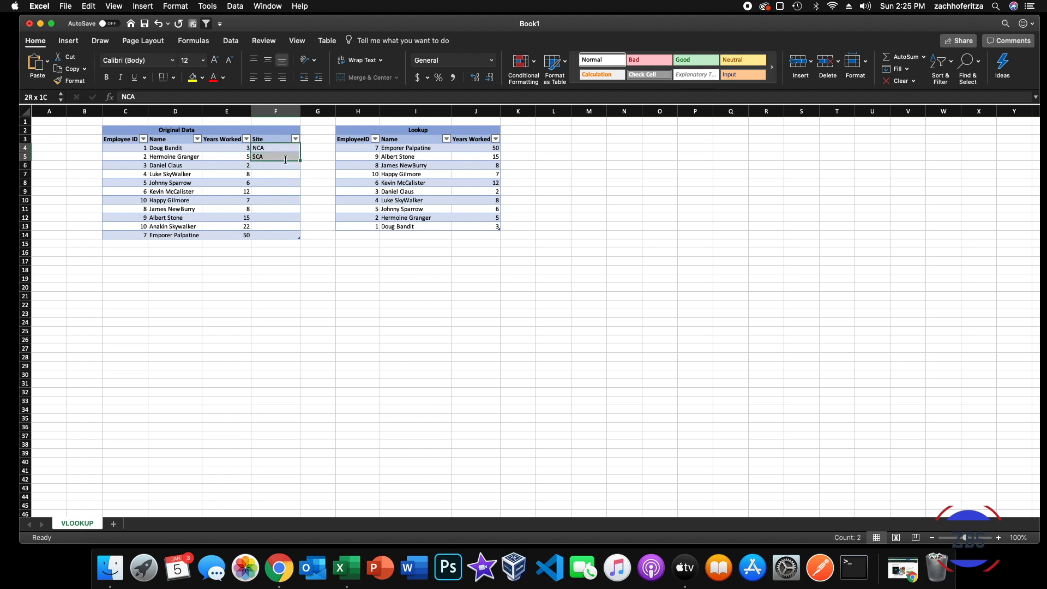
{"action": "key", "text": "super+c"}
{"action": "key", "text": "Down"}
{"action": "key", "text": "super+v"}
{"action": "key", "text": "Down"}
{"action": "key", "text": "Down"}
{"action": "key", "text": "super+v"}
{"action": "key", "text": "Down"}
{"action": "key", "text": "Down"}
{"action": "key", "text": "super+v"}
{"action": "key", "text": "Down"}
{"action": "key", "text": "Down"}
{"action": "key", "text": "super+v"}
{"action": "key", "text": "Down"}
{"action": "key", "text": "Down"}
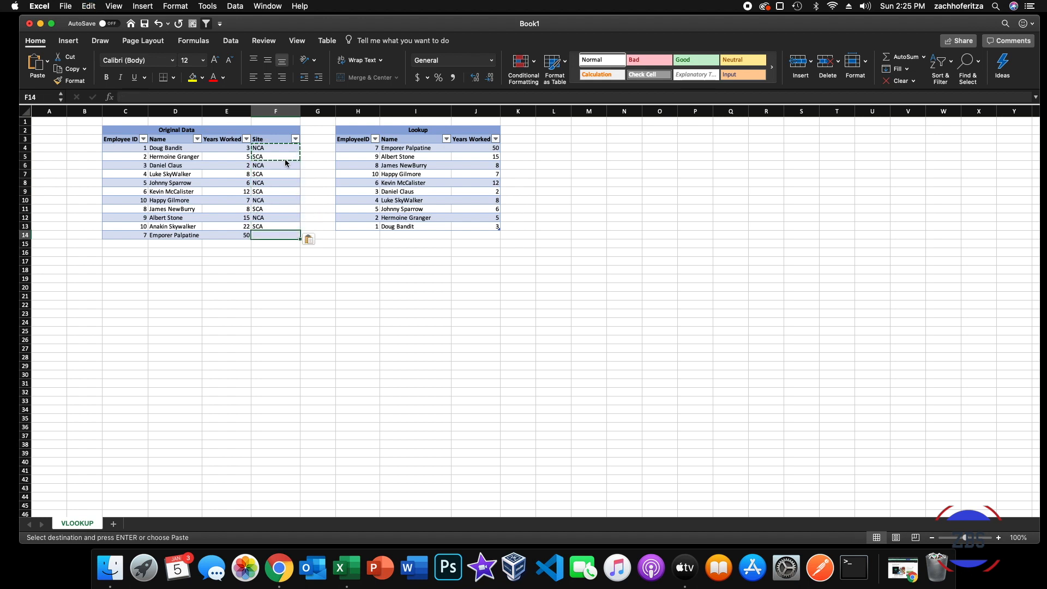
- Enter NCA as the Site value of the last Original Data row
{"action": "type", "text": "SCA"}
{"action": "key", "text": "BackSpace"}
{"action": "key", "text": "BackSpace"}
{"action": "key", "text": "BackSpace"}
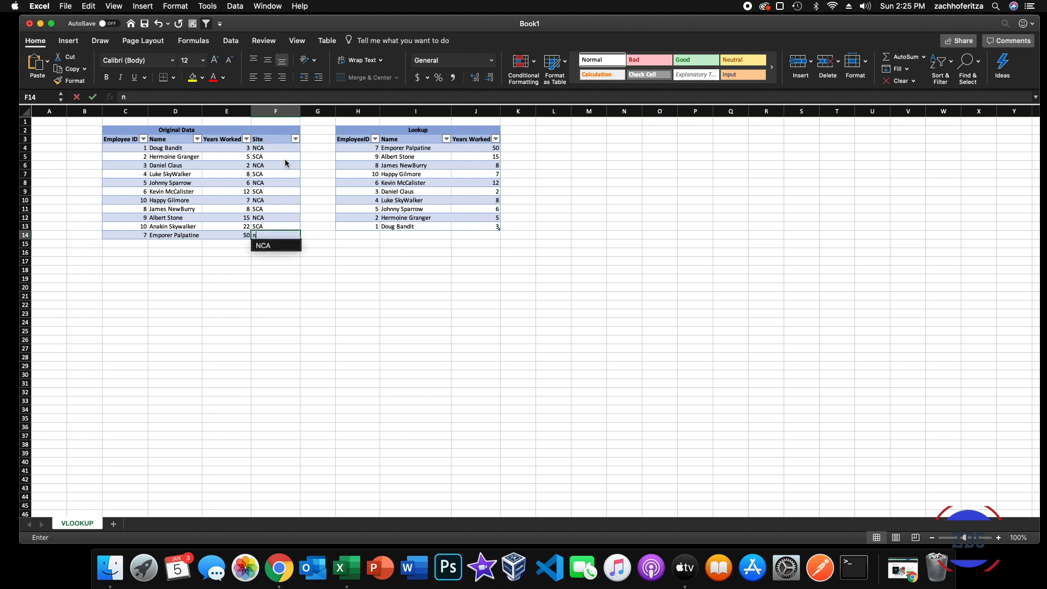
{"action": "left_click", "coordinate": [269, 237]}
{"action": "key", "text": "BackSpace"}
{"action": "key", "text": "BackSpace"}
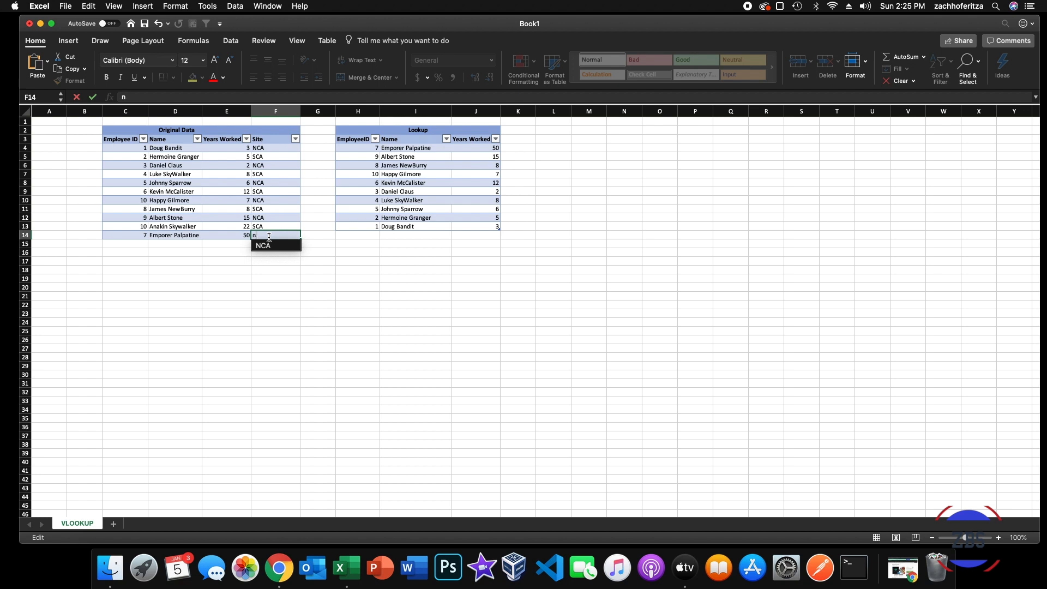
{"action": "type", "text": "CA"}
{"action": "key", "text": "BackSpace"}
{"action": "key", "text": "BackSpace"}
{"action": "key", "text": "BackSpace"}
{"action": "type", "text": "NCA"}
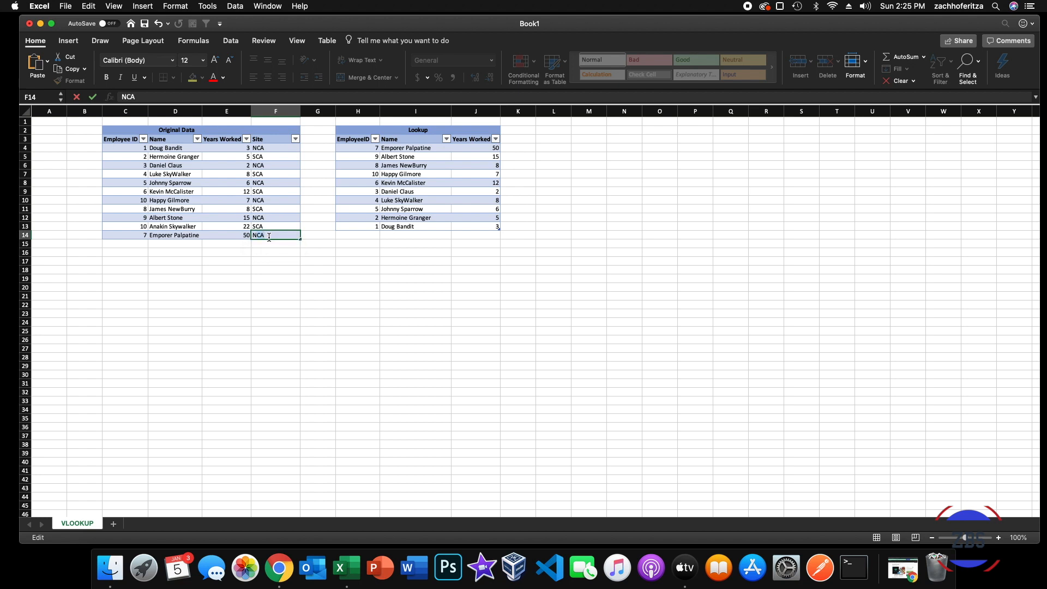
{"action": "key", "text": "Return"}
- Change the Employee ID in the fifth Original Data row to 2
{"action": "left_click", "coordinate": [152, 237]}
{"action": "left_click", "coordinate": [130, 219]}
{"action": "left_click", "coordinate": [143, 168]}
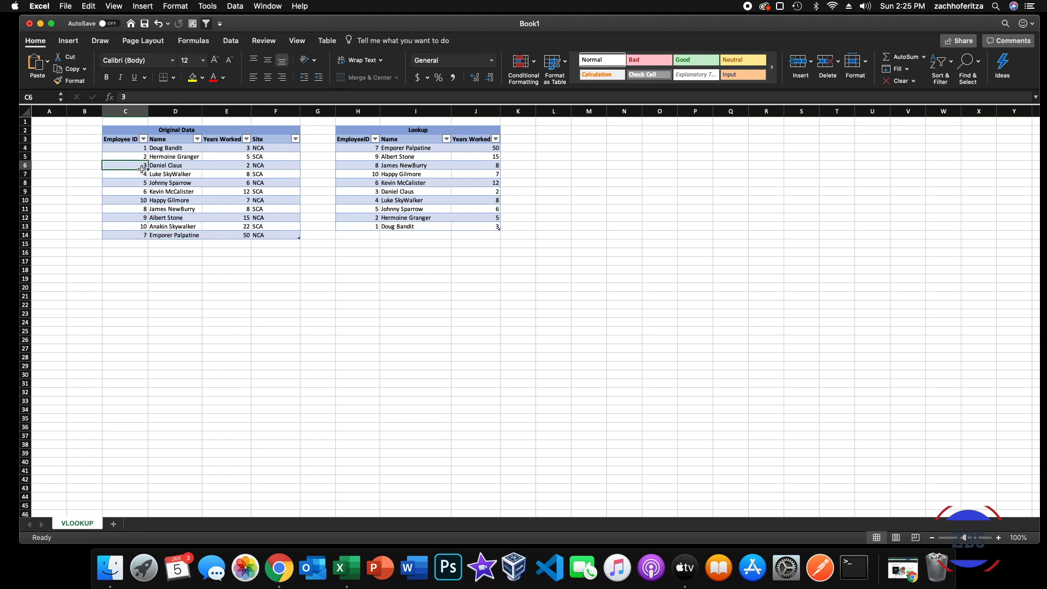
{"action": "key", "text": "Down"}
{"action": "key", "text": "Down"}
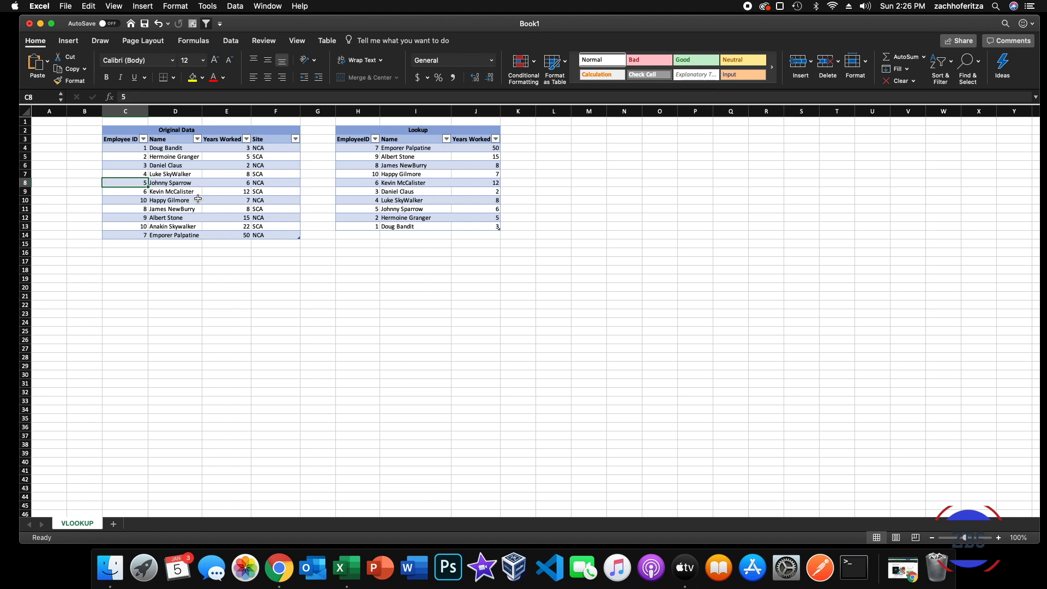
{"action": "type", "text": "2"}
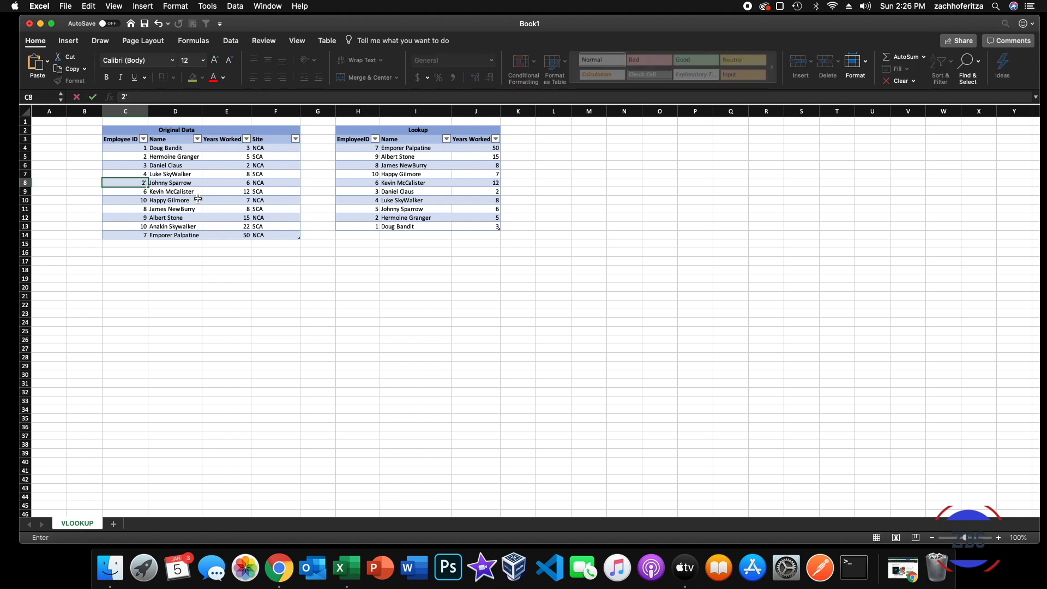
{"action": "key", "text": "Return"}
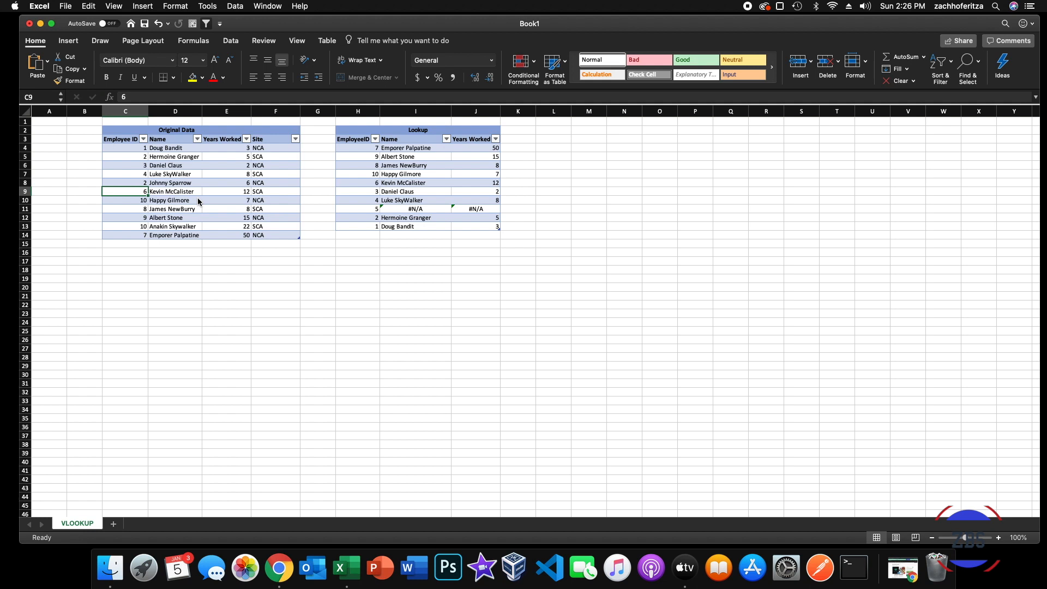
- Insert a column before the Lookup table's Name column and give it the header Site
{"action": "left_click_drag", "start_coordinate": [264, 147], "coordinate": [264, 235]}
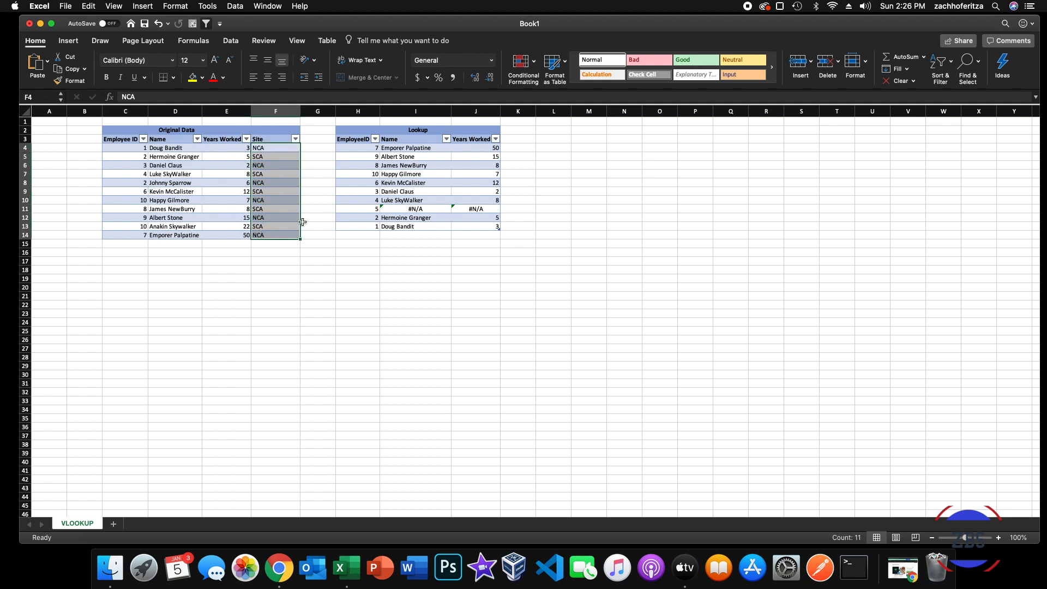
{"action": "left_click", "coordinate": [403, 111]}
{"action": "right_click", "coordinate": [402, 111]}
{"action": "left_click", "coordinate": [411, 162]}
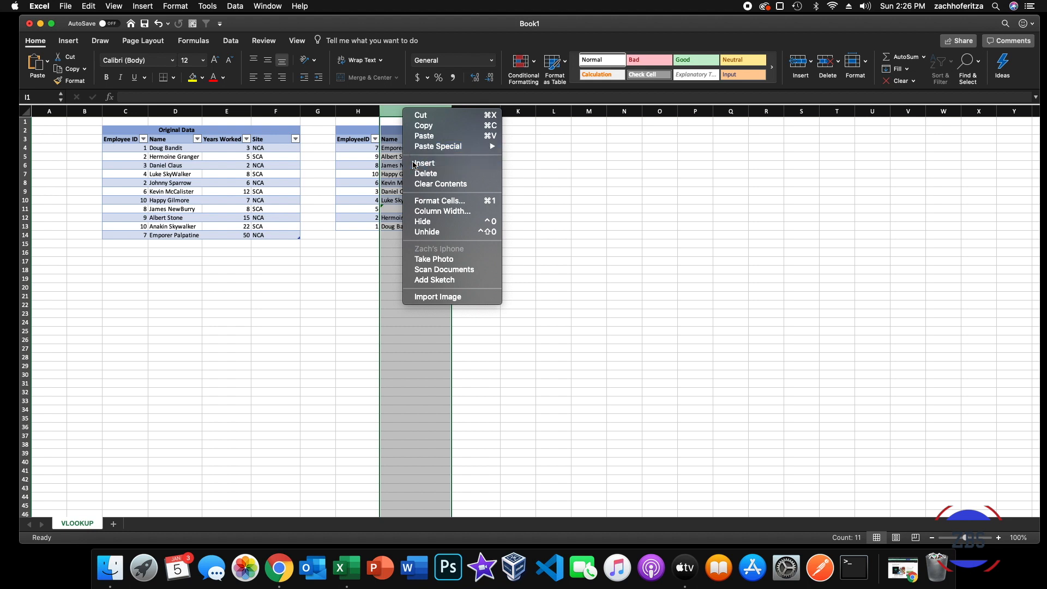
{"action": "left_click", "coordinate": [395, 147]}
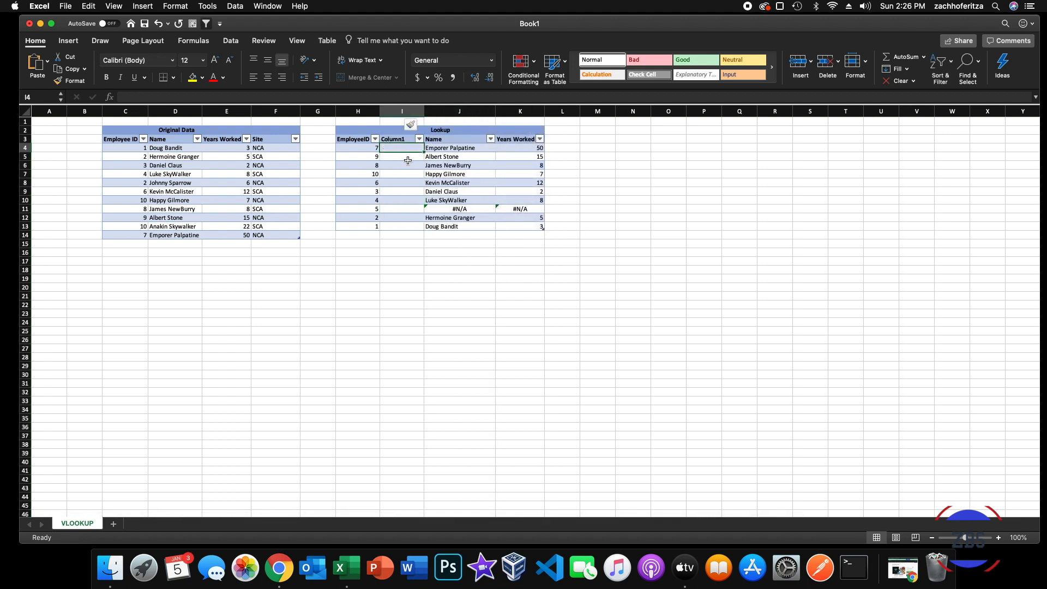
{"action": "left_click", "coordinate": [396, 140]}
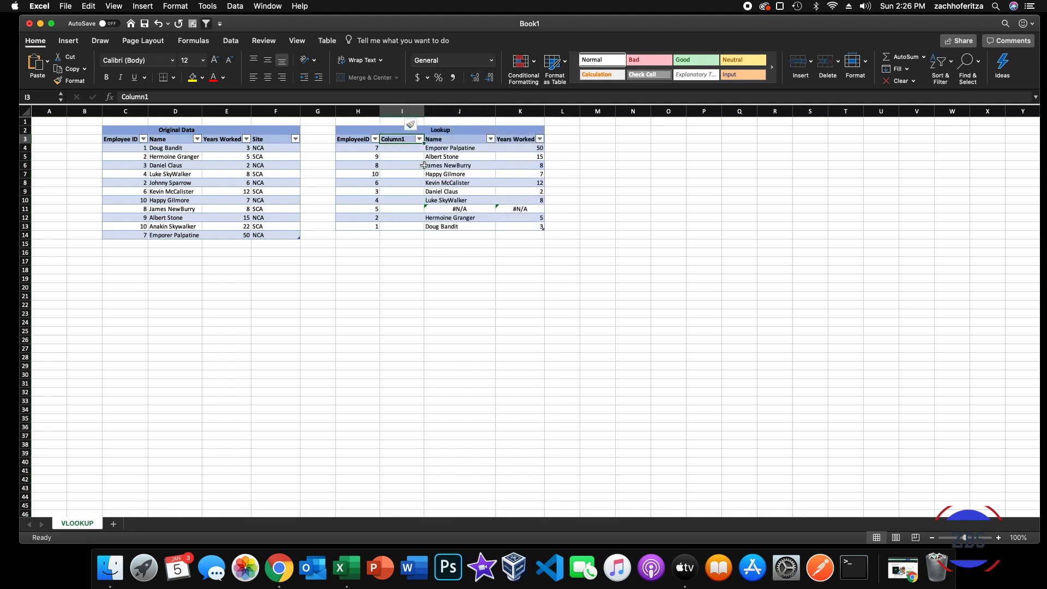
{"action": "type", "text": "Site"}
{"action": "key", "text": "Return"}
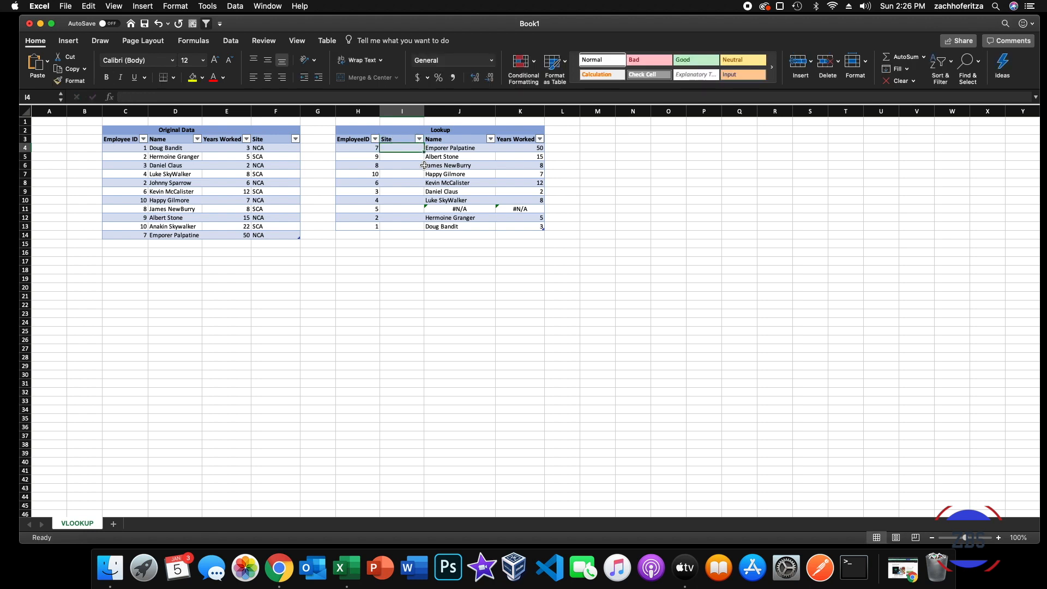
- Enter NCA and SCA as the Site values of the first two Lookup rows
{"action": "type", "text": "NCA"}
{"action": "key", "text": "Return"}
{"action": "type", "text": "SCA"}
{"action": "key", "text": "Return"}
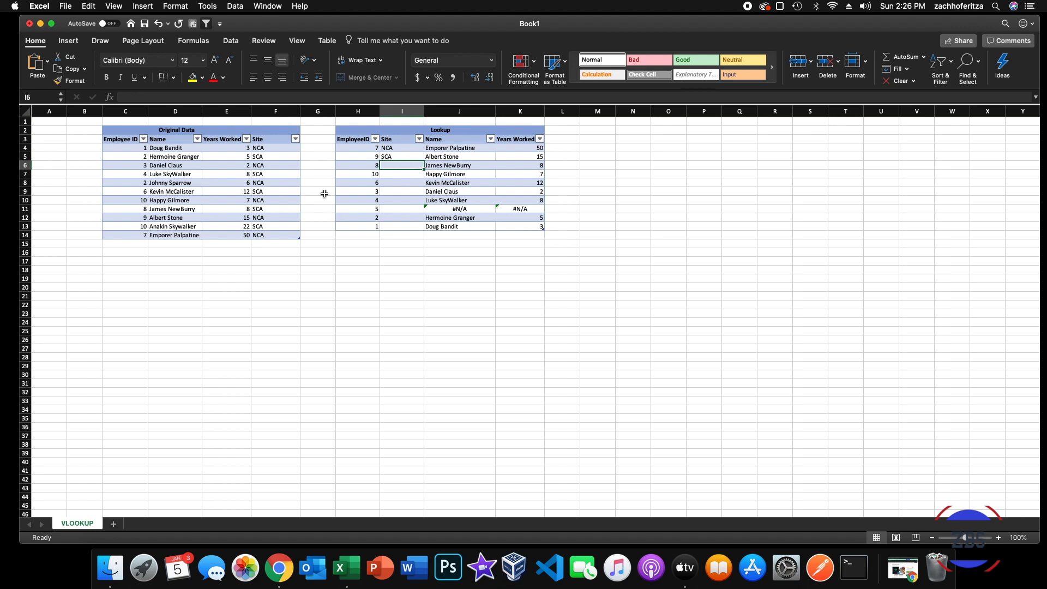
- Replace the Site of Lookup employee ID 9 with the NCA value copied from that ID's Original Data row
{"action": "left_click", "coordinate": [224, 220]}
{"action": "left_click", "coordinate": [259, 219]}
{"action": "key", "text": "super+c"}
{"action": "left_click", "coordinate": [402, 157]}
{"action": "key", "text": "super+v"}
- Copy the NCA Site value of the first ID 10 row in Original Data to the Lookup row for ID 10
{"action": "left_click", "coordinate": [372, 174]}
{"action": "left_click", "coordinate": [391, 174]}
{"action": "left_click", "coordinate": [223, 202]}
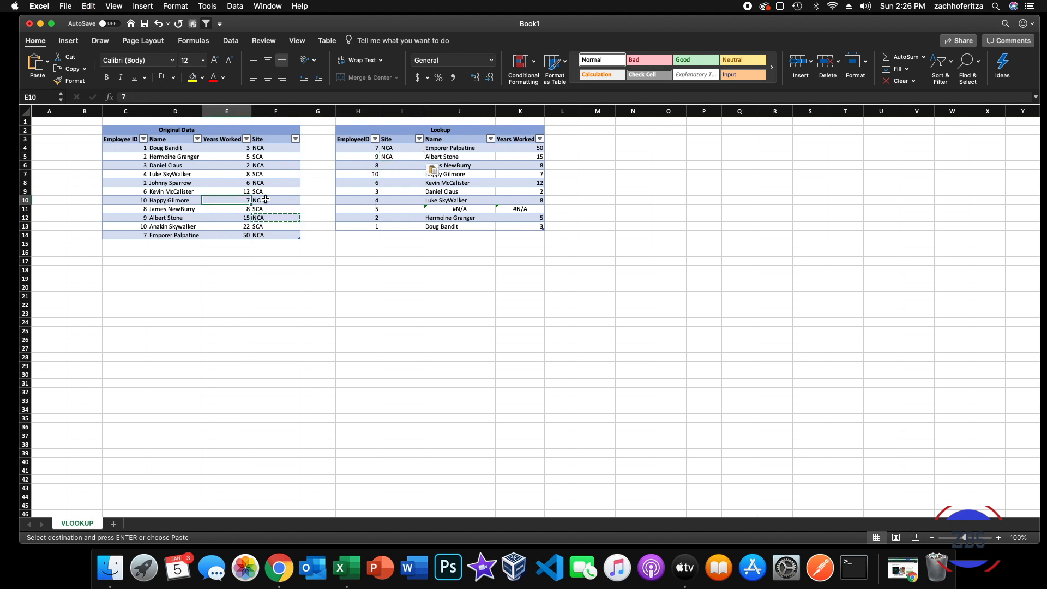
{"action": "left_click", "coordinate": [264, 199]}
{"action": "key", "text": "super+c"}
{"action": "left_click", "coordinate": [390, 175]}
{"action": "key", "text": "super+v"}
- Add a row at the end of the Lookup table with EmployeeID 10 and Site SCA
{"action": "left_click", "coordinate": [360, 236]}
{"action": "type", "text": "10"}
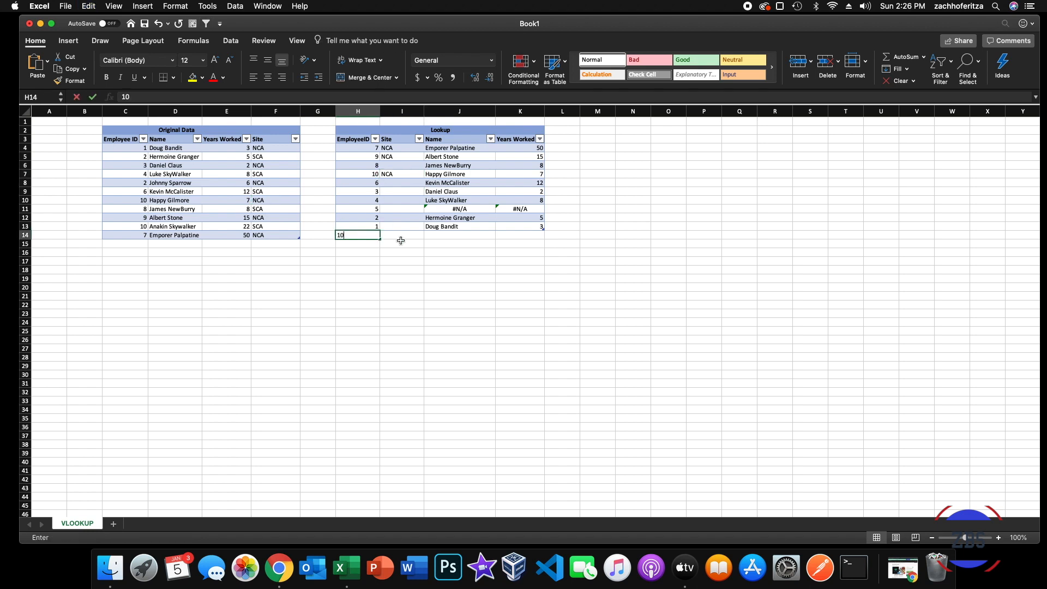
{"action": "key", "text": "Return"}
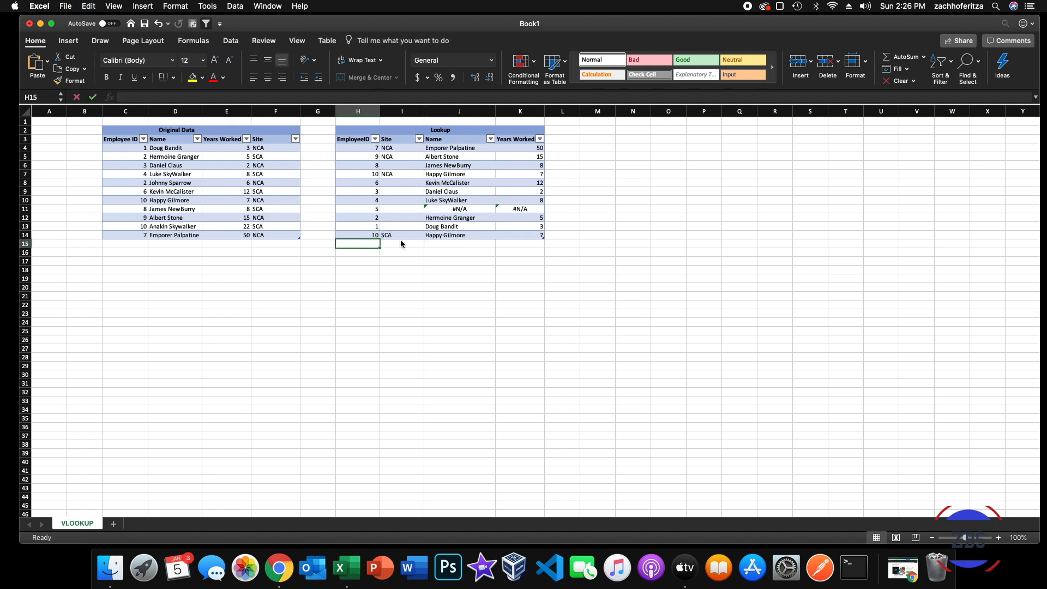
- Copy the NCA Site value of employee ID 1 from Original Data to its Lookup row
{"action": "left_click", "coordinate": [401, 226]}
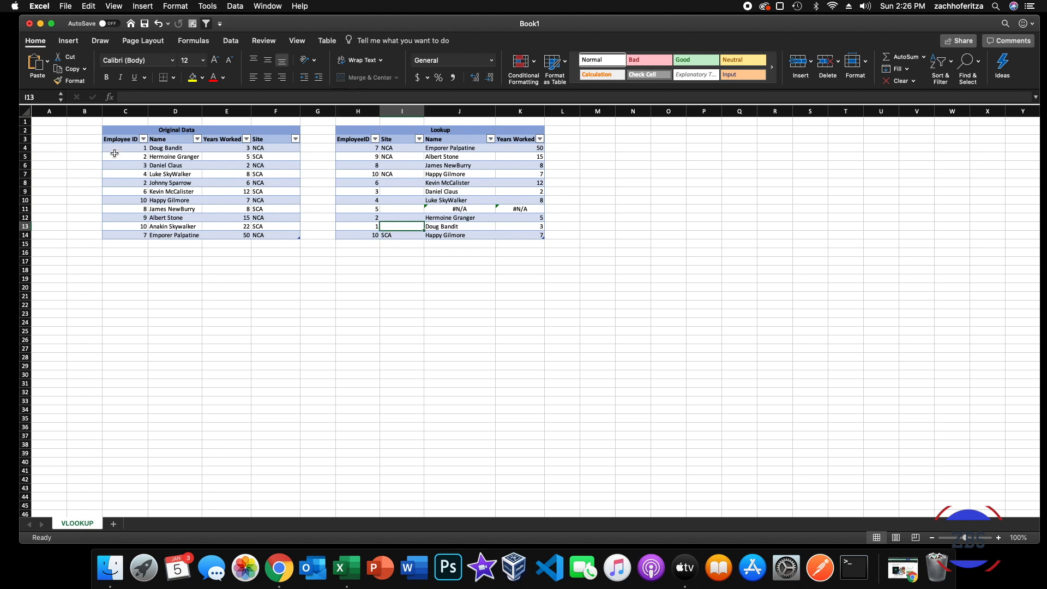
{"action": "left_click", "coordinate": [229, 156]}
{"action": "left_click", "coordinate": [261, 155]}
{"action": "left_click", "coordinate": [282, 148]}
{"action": "key", "text": "super+c"}
{"action": "left_click", "coordinate": [389, 224]}
{"action": "key", "text": "super+v"}
- Copy the SCA Site value of the first ID 2 row in Original Data to the Lookup row for ID 2
{"action": "left_click", "coordinate": [262, 158]}
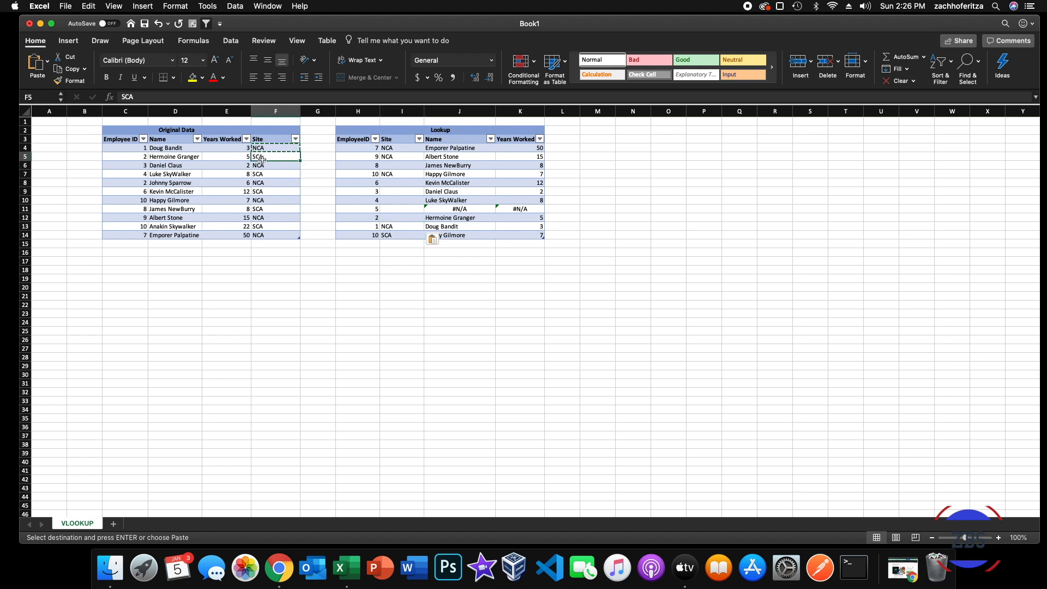
{"action": "key", "text": "super+c"}
{"action": "left_click", "coordinate": [390, 189]}
{"action": "left_click", "coordinate": [394, 217]}
{"action": "key", "text": "super+v"}
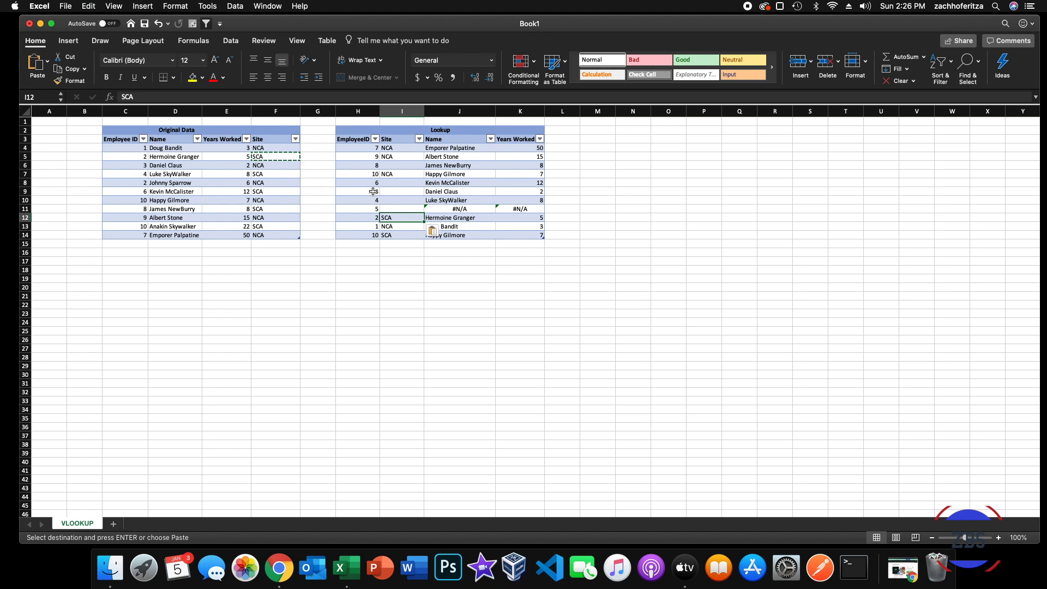
- Insert a row above employee ID 8 in the Lookup table and fill it with EmployeeID 2 and Site NCA
{"action": "left_click_drag", "start_coordinate": [353, 165], "coordinate": [520, 165]}
{"action": "right_click", "coordinate": [358, 163]}
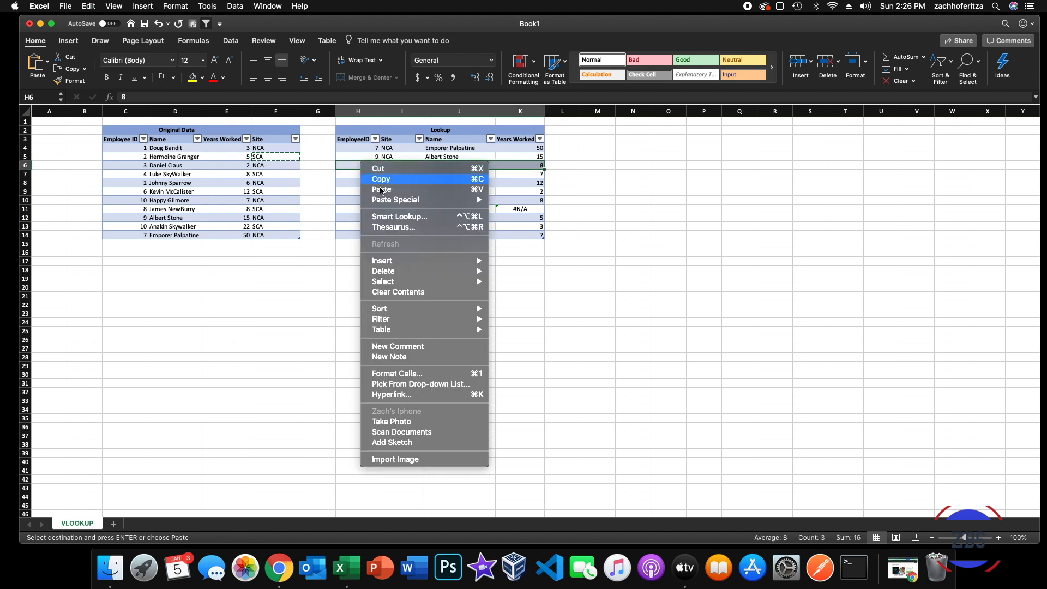
{"action": "mouse_move", "coordinate": [406, 262]}
{"action": "left_click", "coordinate": [528, 272]}
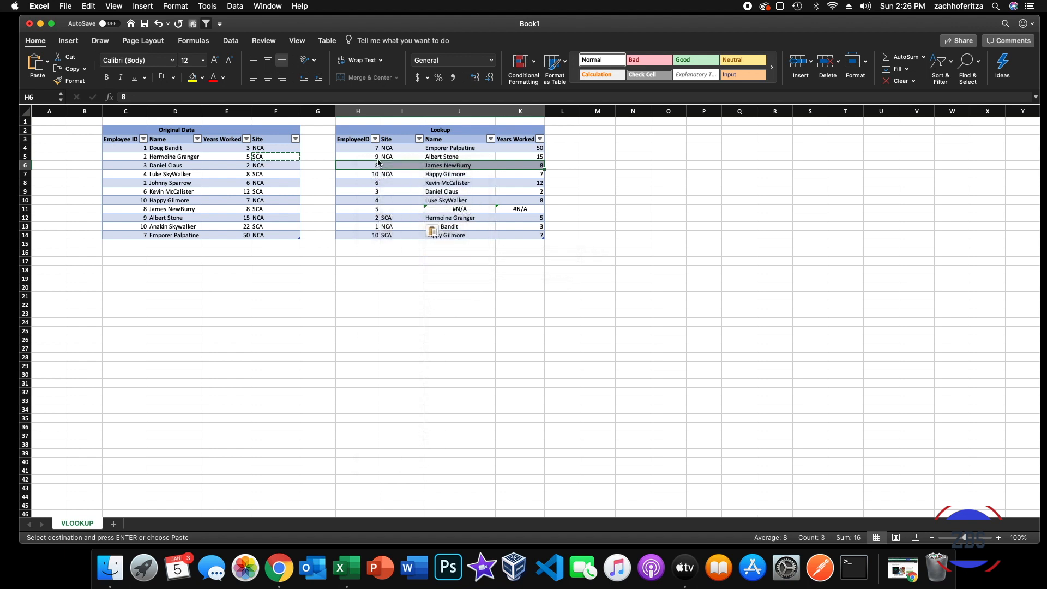
{"action": "type", "text": "2"}
{"action": "key", "text": "Return"}
{"action": "key", "text": "Up"}
{"action": "key", "text": "Right"}
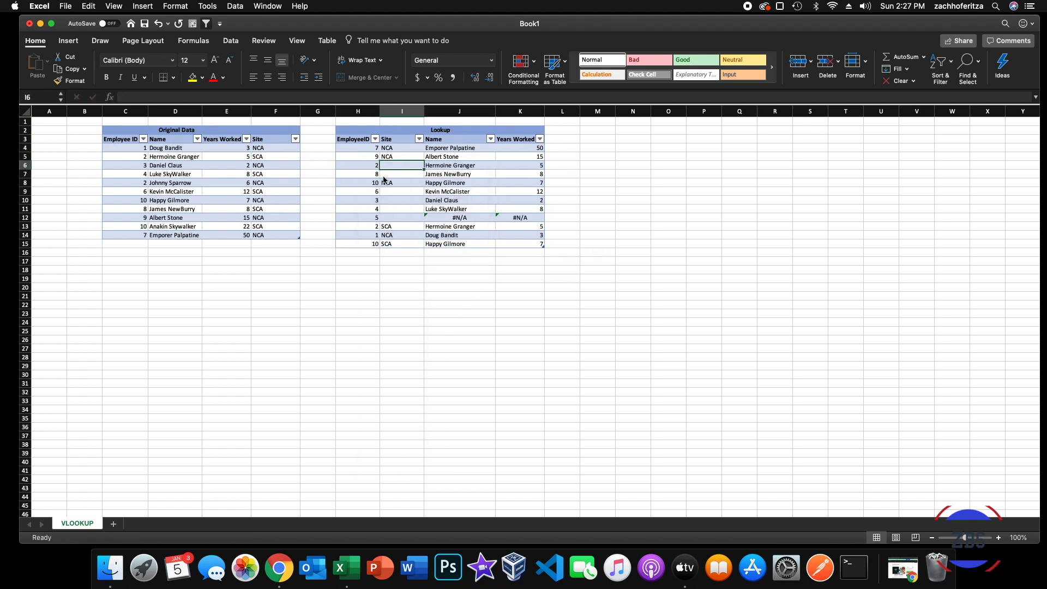
{"action": "type", "text": "NCA"}
{"action": "key", "text": "Return"}
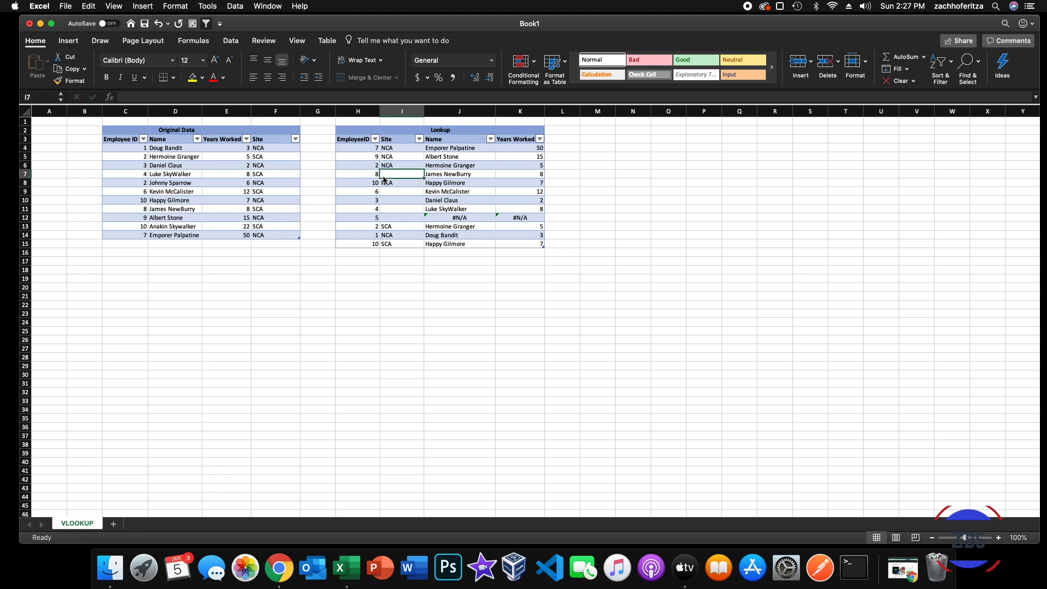
- Fill in the Lookup Site values: SCA for employee IDs 8, 6 and 4, and NCA for ID 3
{"action": "type", "text": "SCA"}
{"action": "key", "text": "Return"}
{"action": "key", "text": "Return"}
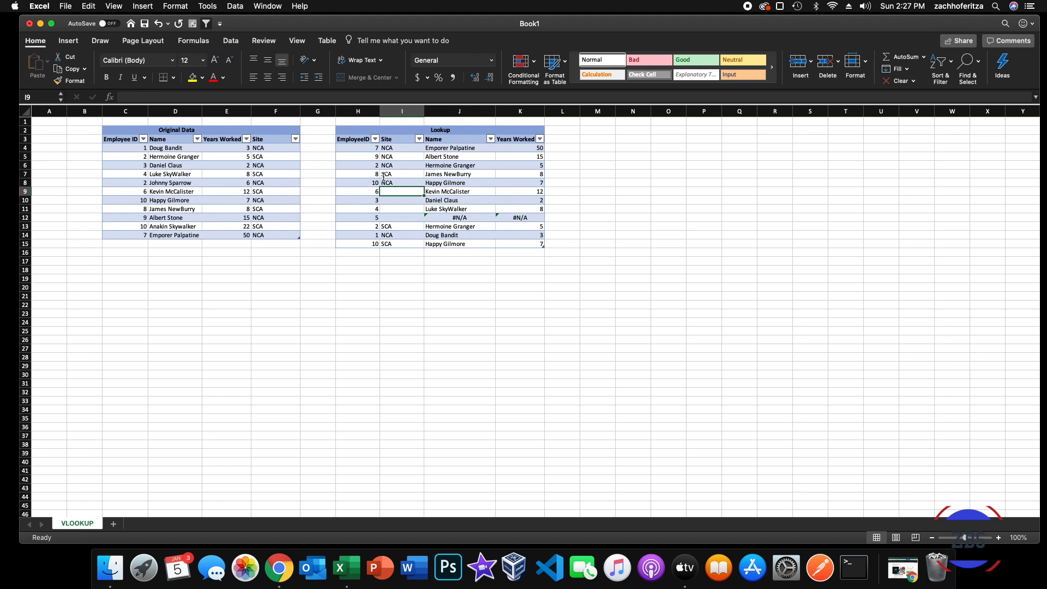
{"action": "type", "text": "SCA"}
{"action": "key", "text": "Return"}
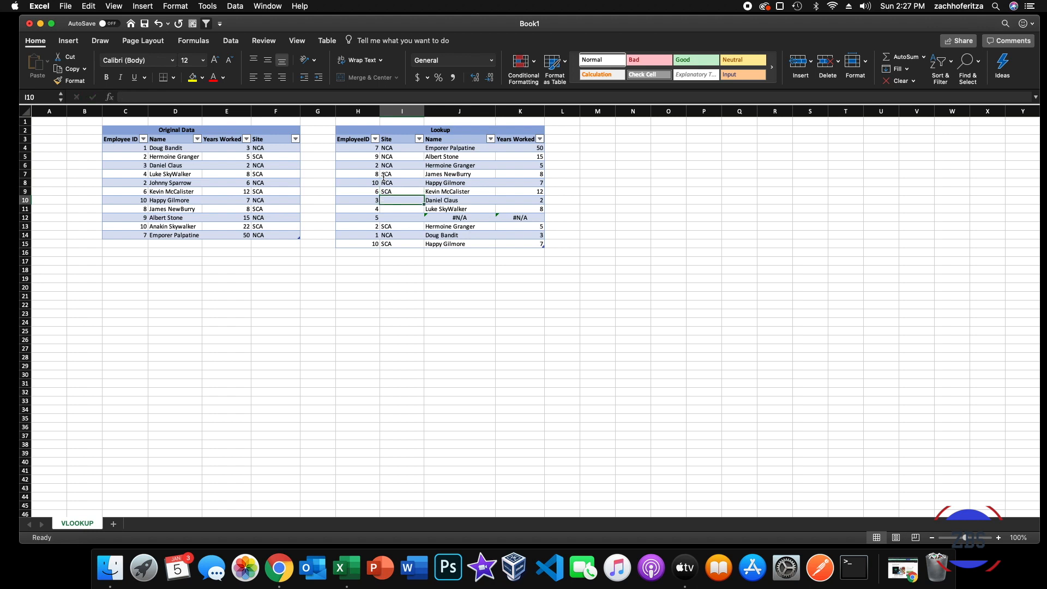
{"action": "type", "text": "NCA"}
{"action": "key", "text": "Return"}
{"action": "type", "text": "SCA"}
{"action": "key", "text": "Return"}
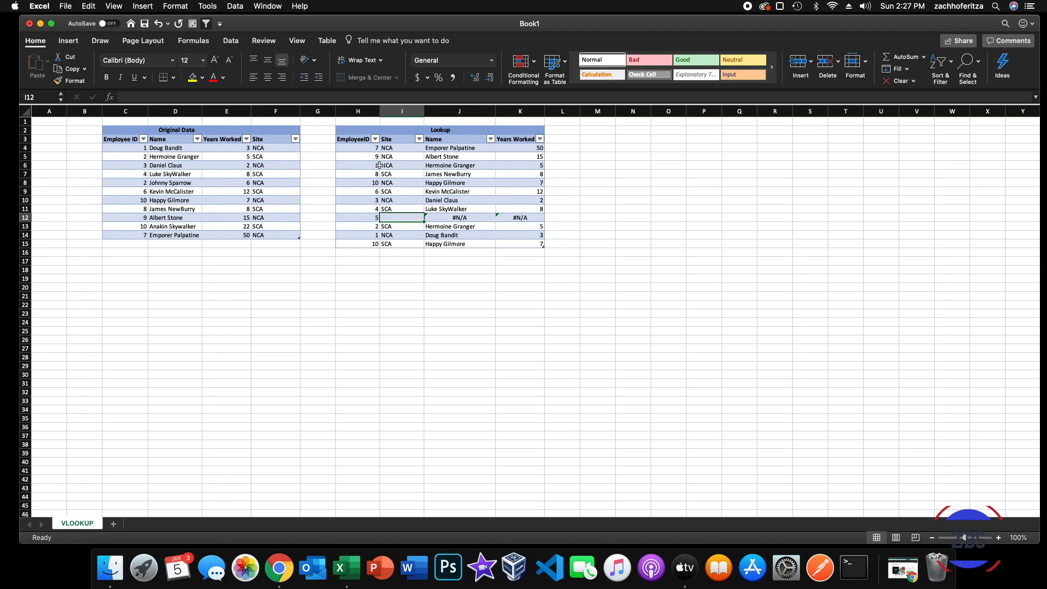
{"action": "right_click", "coordinate": [338, 219]}
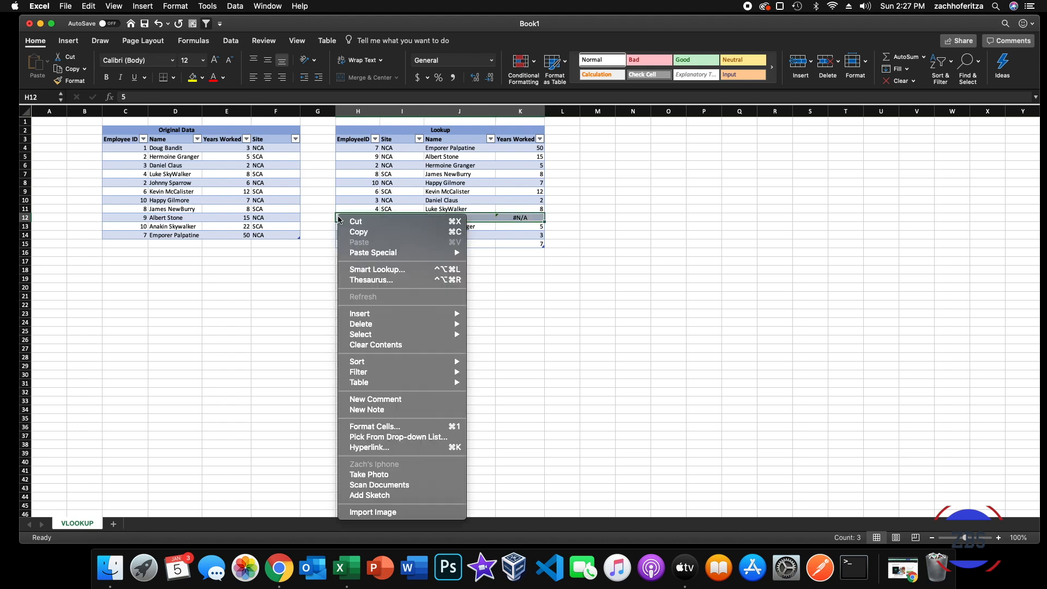
{"action": "mouse_move", "coordinate": [400, 327]}
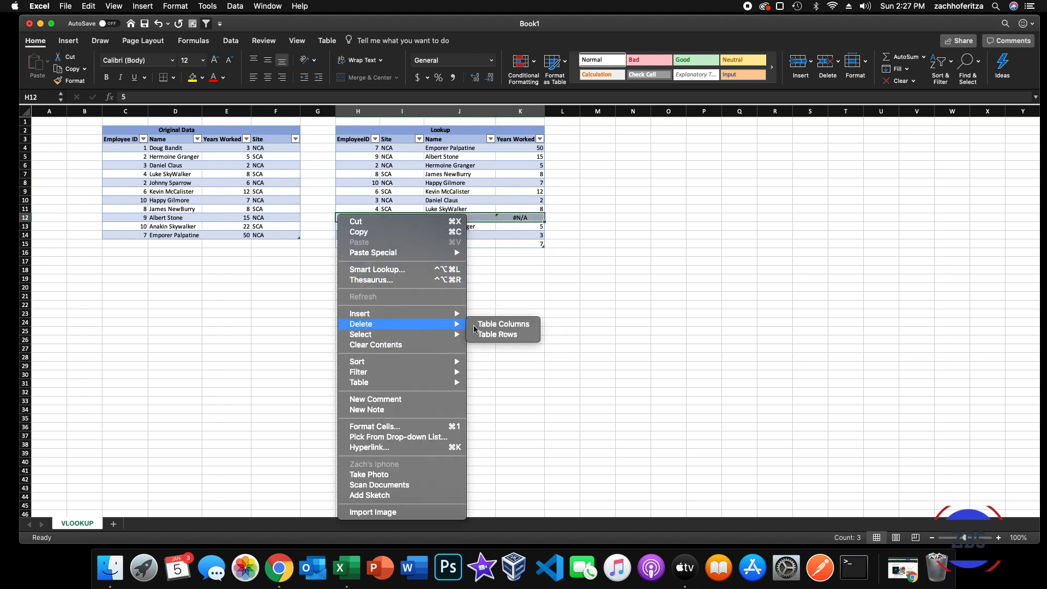
{"action": "left_click", "coordinate": [521, 336]}
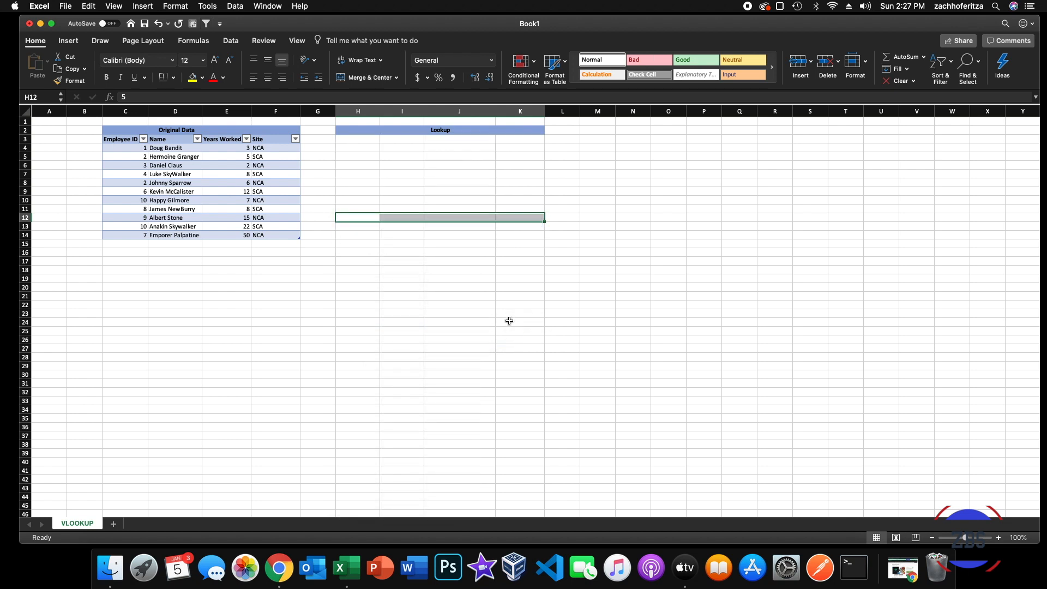
{"action": "key", "text": "super+z"}
- Delete the Lookup table row for employee ID 5
{"action": "right_click", "coordinate": [366, 221]}
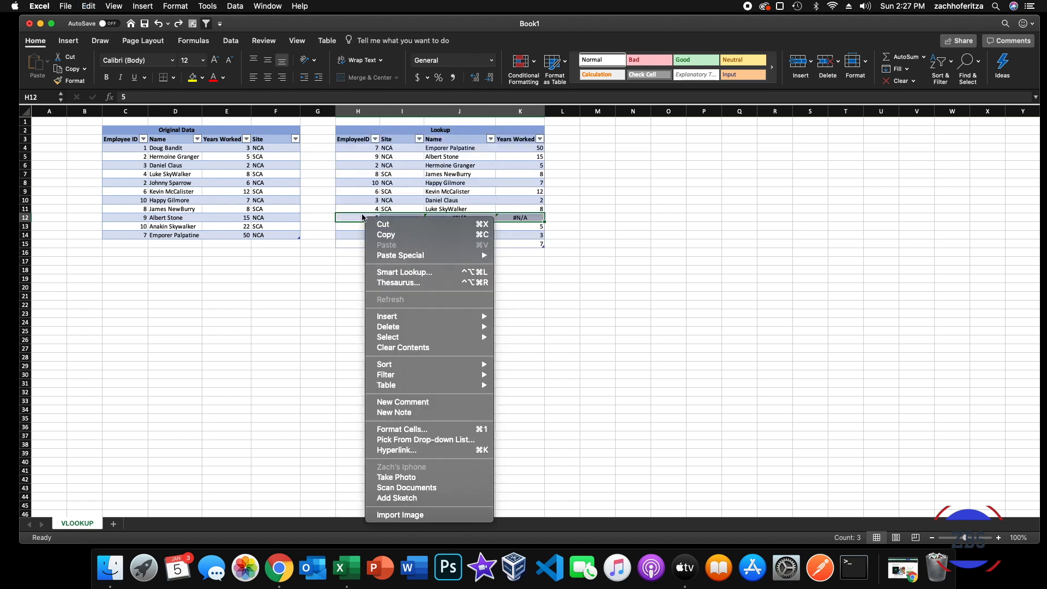
{"action": "mouse_move", "coordinate": [454, 330]}
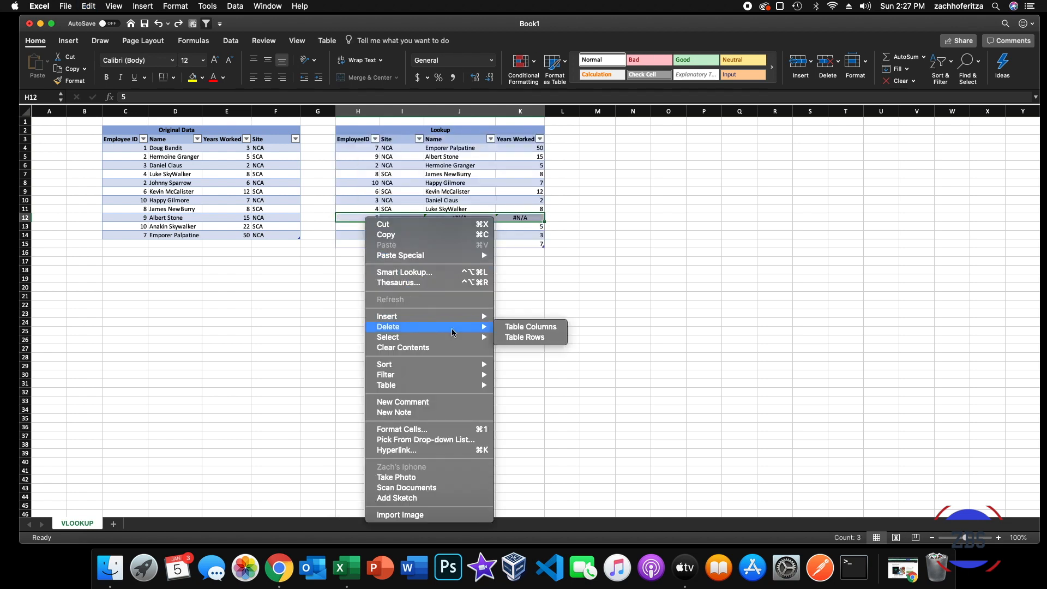
{"action": "left_click", "coordinate": [525, 338]}
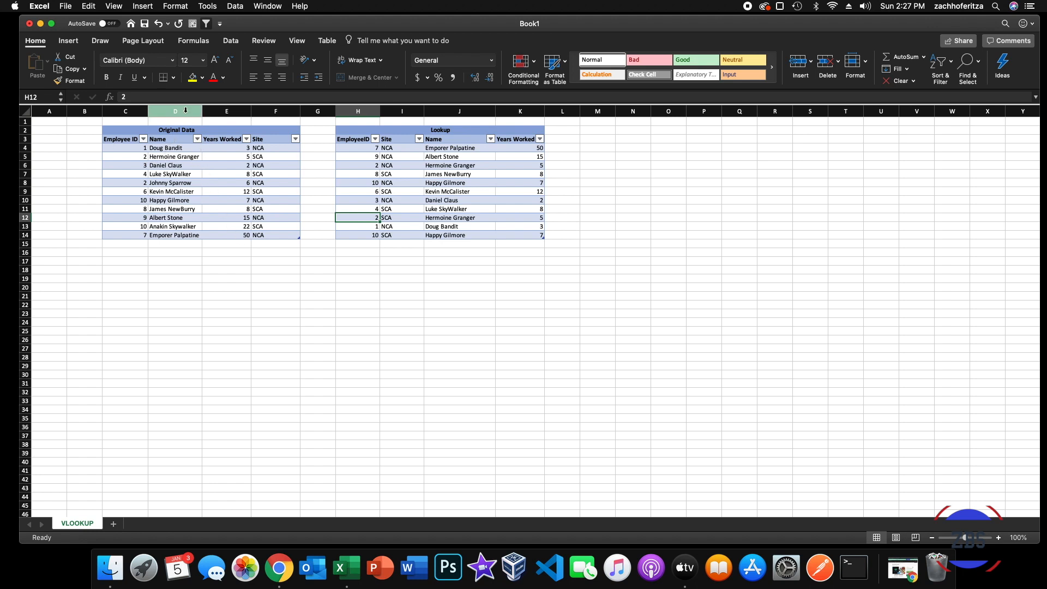
- Insert a column before Name in the Original Data table and title it CONCAT
{"action": "left_click", "coordinate": [185, 110]}
{"action": "right_click", "coordinate": [186, 110]}
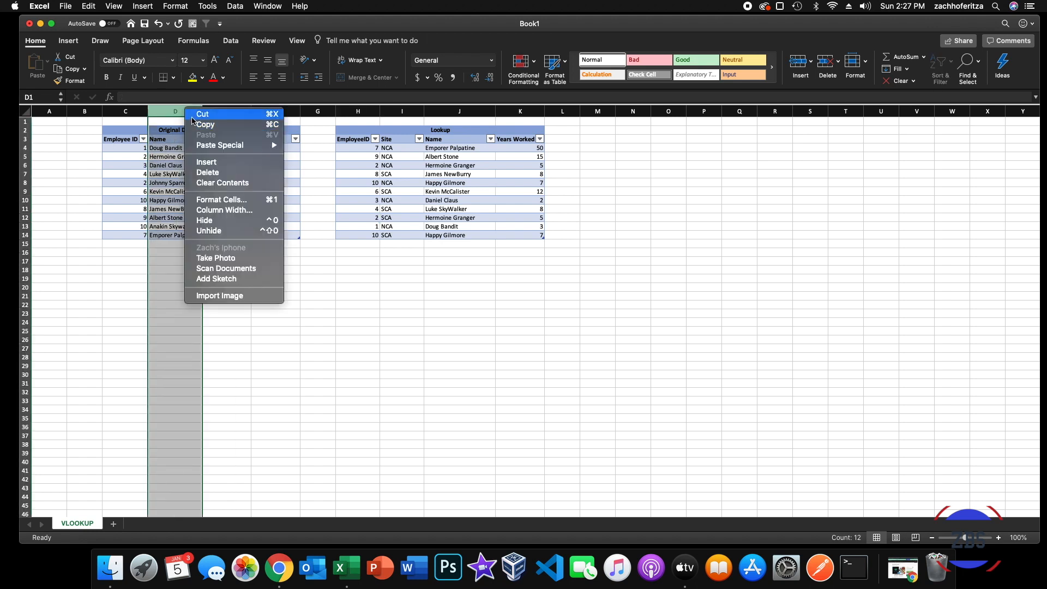
{"action": "left_click", "coordinate": [207, 163]}
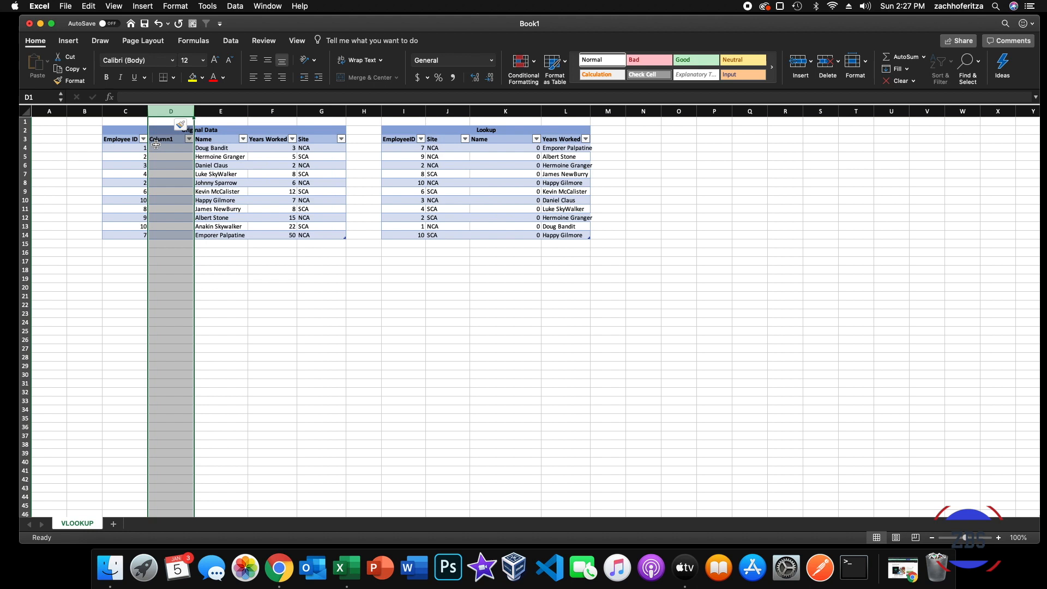
{"action": "type", "text": "CONA"}
{"action": "key", "text": "BackSpace"}
{"action": "type", "text": "CAT"}
{"action": "key", "text": "Return"}
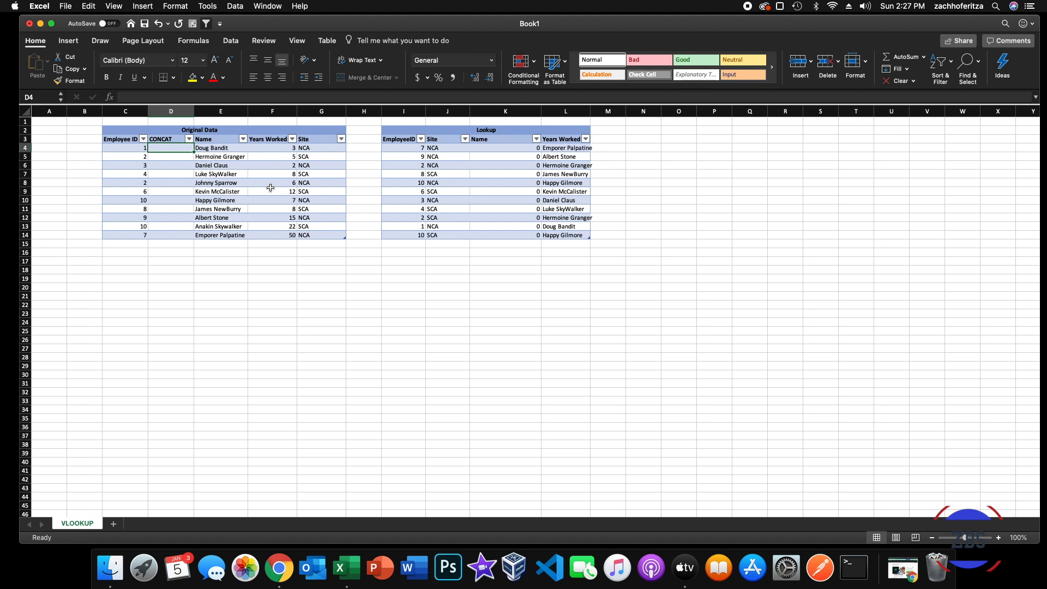
{"action": "type", "text": "="}
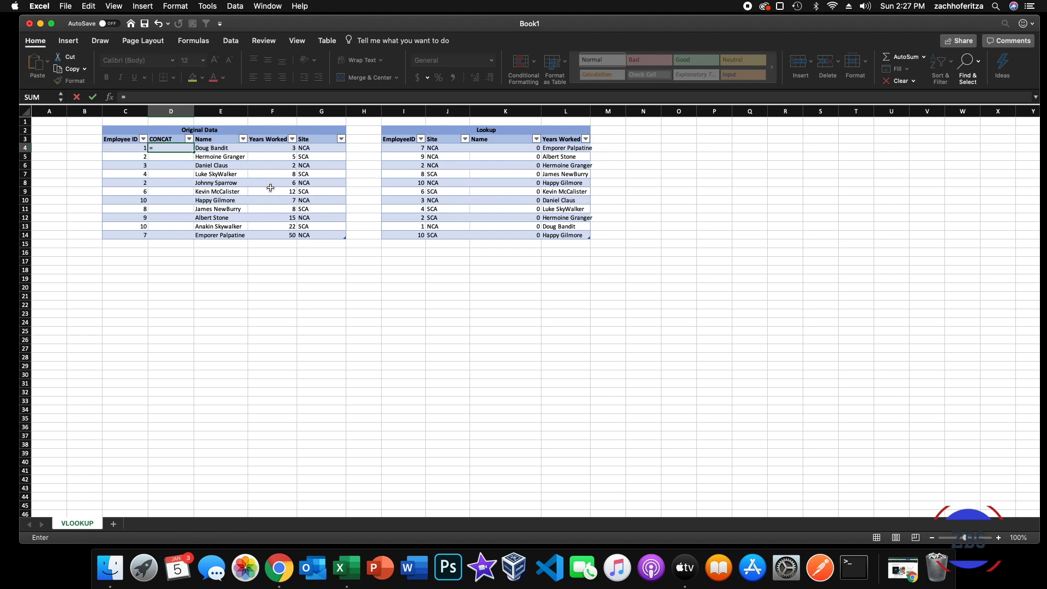
{"action": "type", "text": "CON"}
{"action": "key", "text": "Tab"}
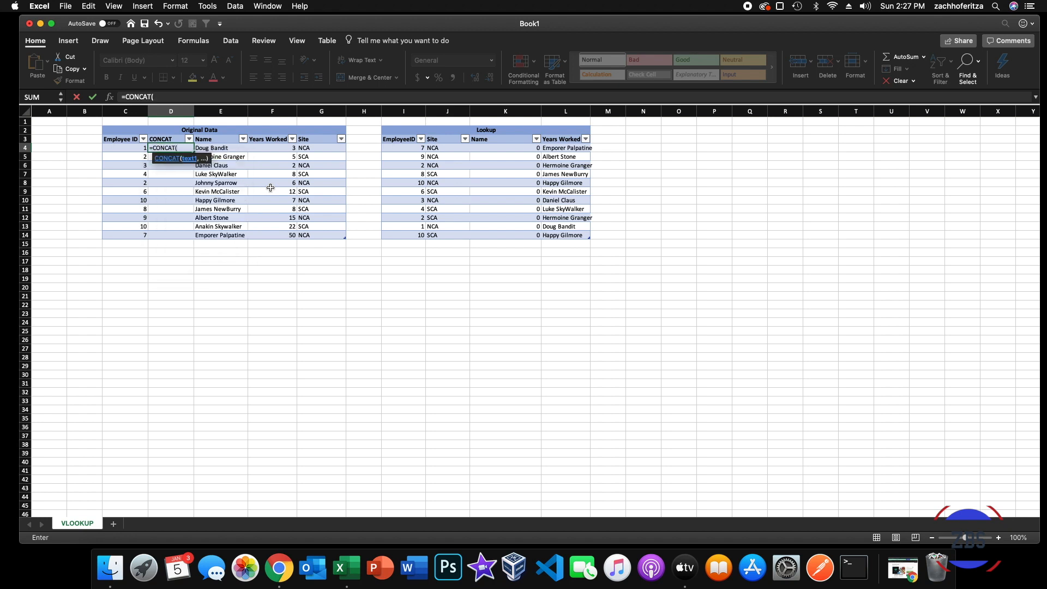
{"action": "key", "text": "Left"}
{"action": "type", "text": ","}
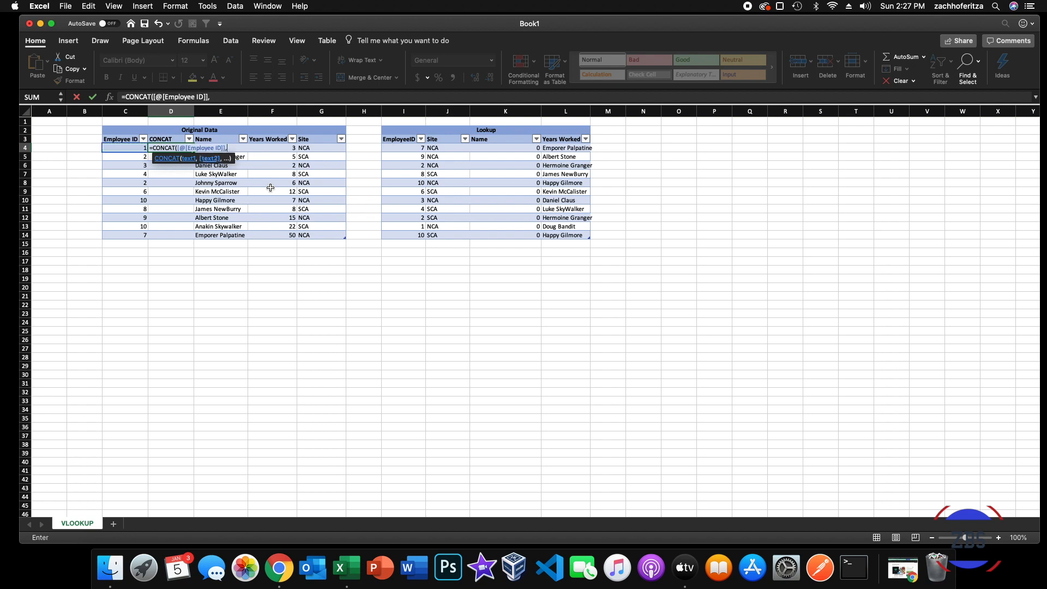
{"action": "key", "text": "Right"}
{"action": "key", "text": "Right"}
{"action": "key", "text": "Right"}
{"action": "type", "text": ")"}
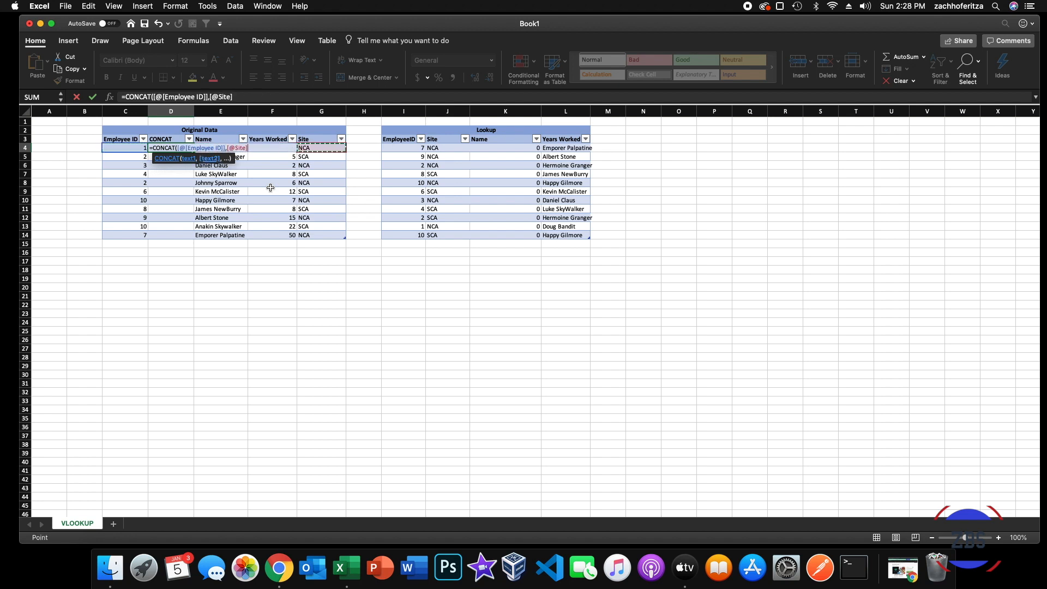
{"action": "key", "text": "Return"}
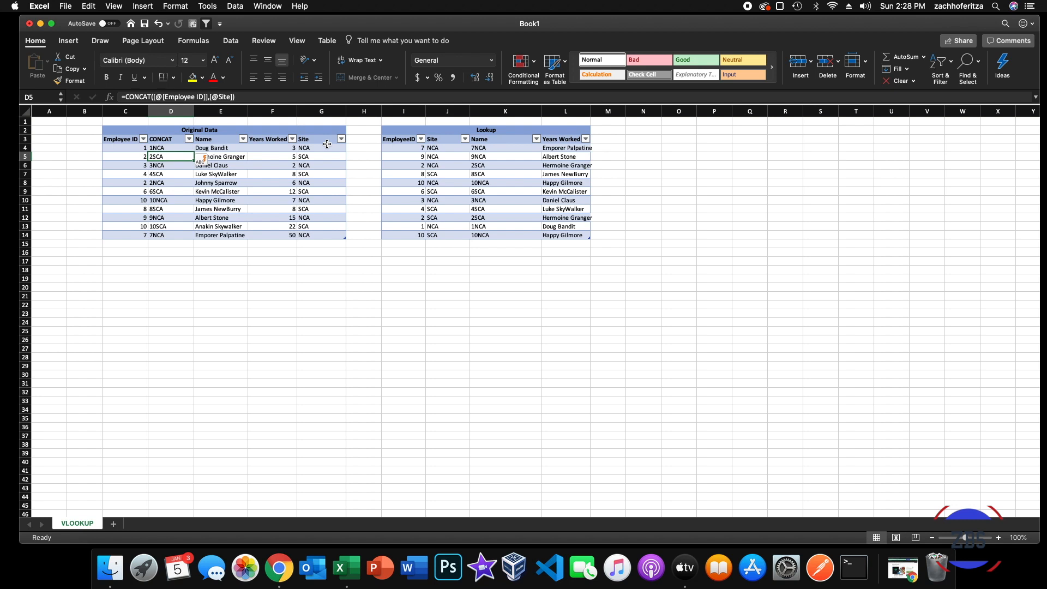
{"action": "left_click", "coordinate": [447, 111]}
{"action": "right_click", "coordinate": [448, 111]}
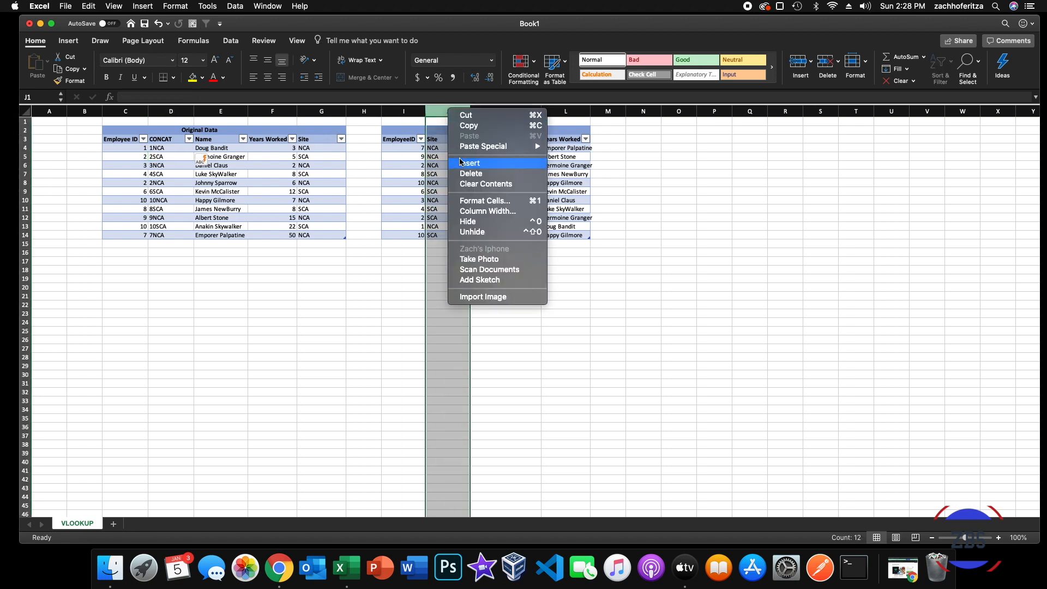
{"action": "left_click", "coordinate": [462, 162]}
{"action": "left_click", "coordinate": [447, 148]}
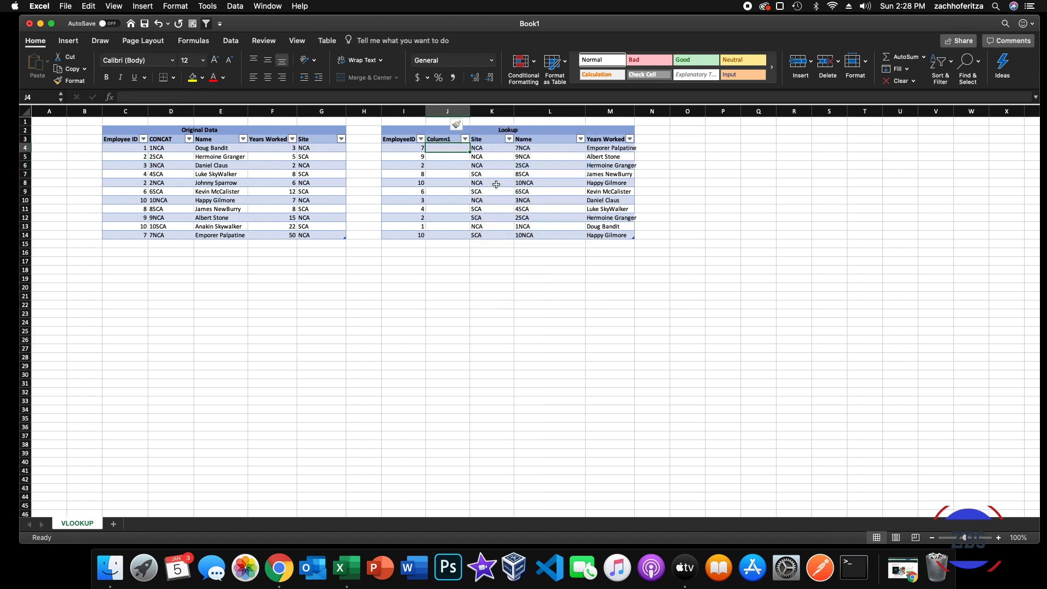
{"action": "type", "text": "=CONCAT("}
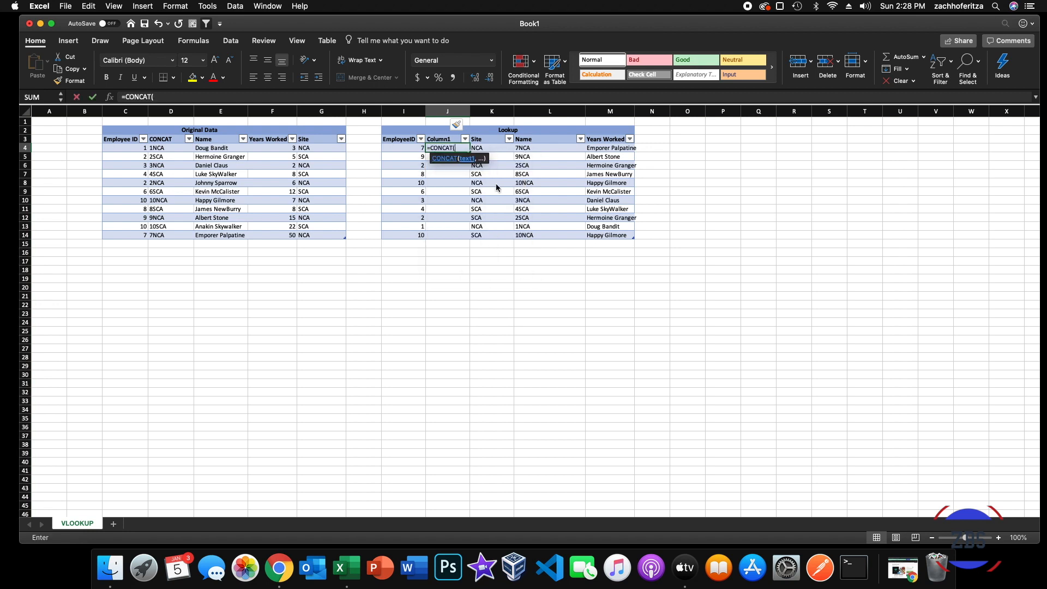
{"action": "key", "text": "Left"}
{"action": "type", "text": ","}
{"action": "key", "text": "Right"}
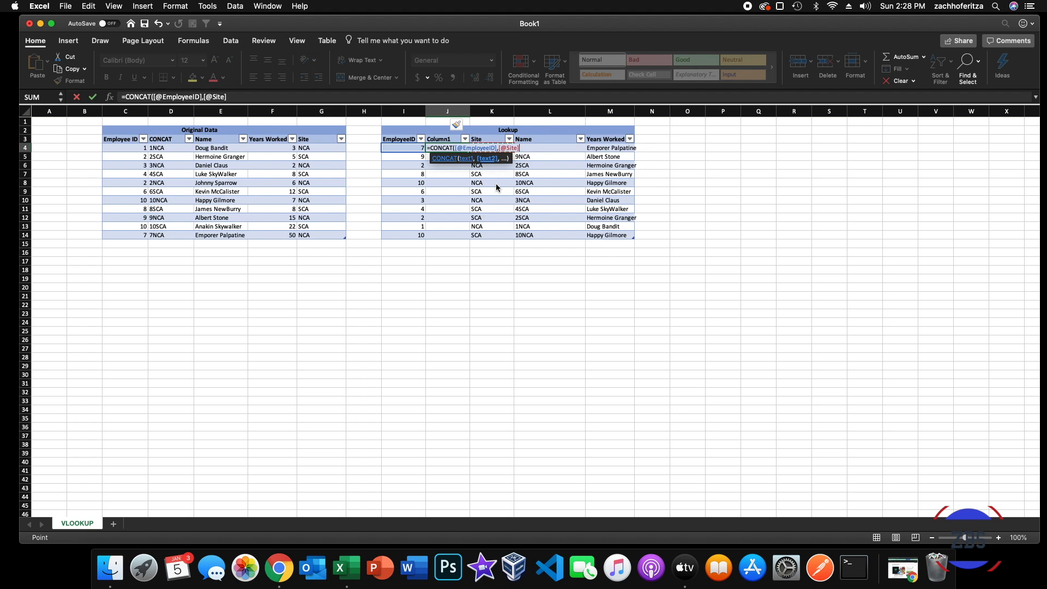
{"action": "key", "text": "Return"}
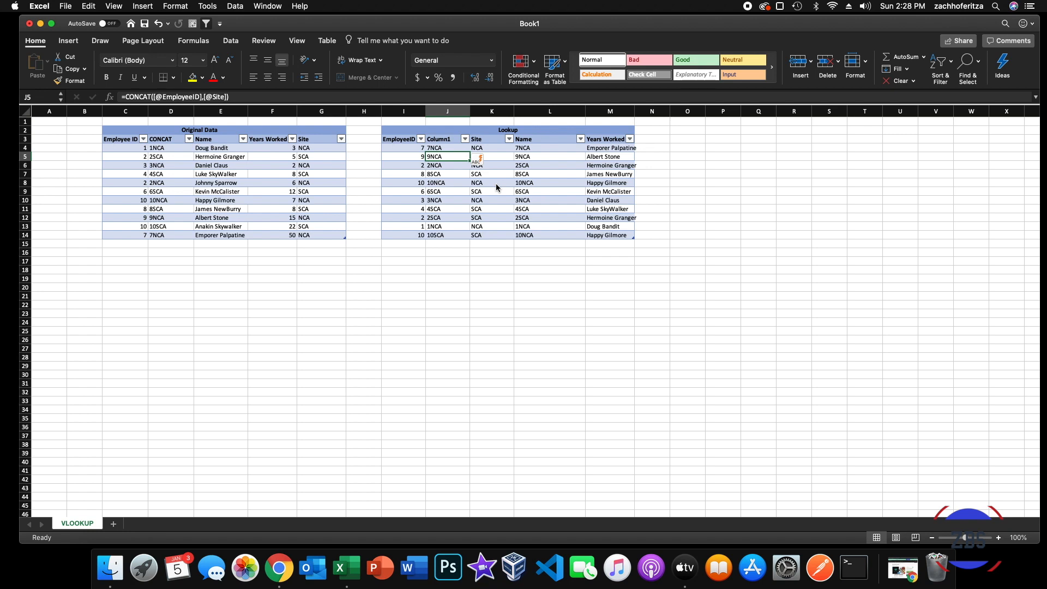
{"action": "key", "text": "Up"}
{"action": "key", "text": "Right"}
{"action": "key", "text": "Right"}
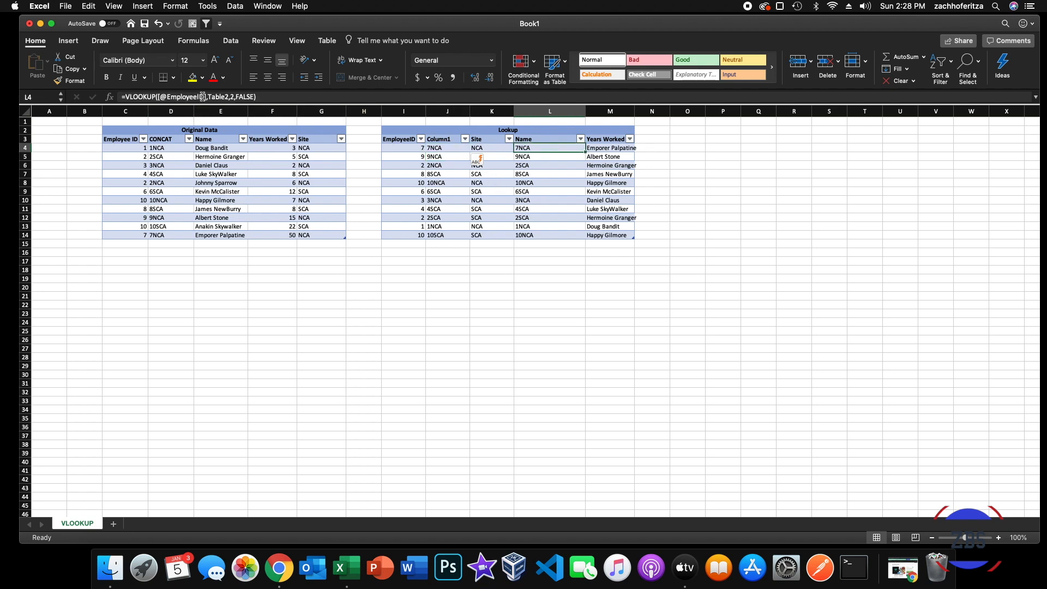
{"action": "left_click_drag", "start_coordinate": [272, 97], "coordinate": [106, 96]}
{"action": "key", "text": "BackSpace"}
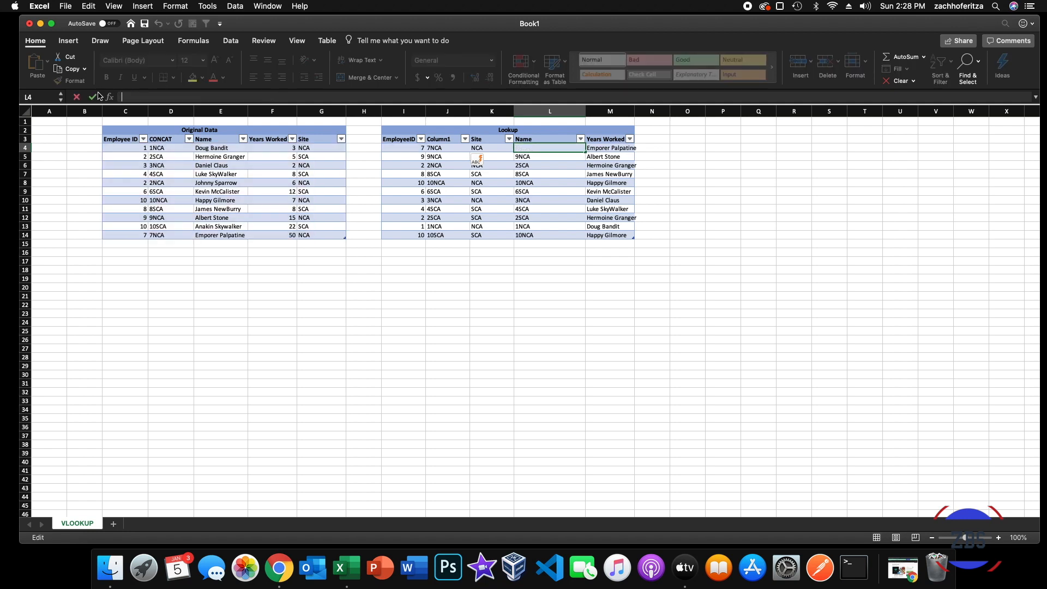
{"action": "type", "text": "=VL"}
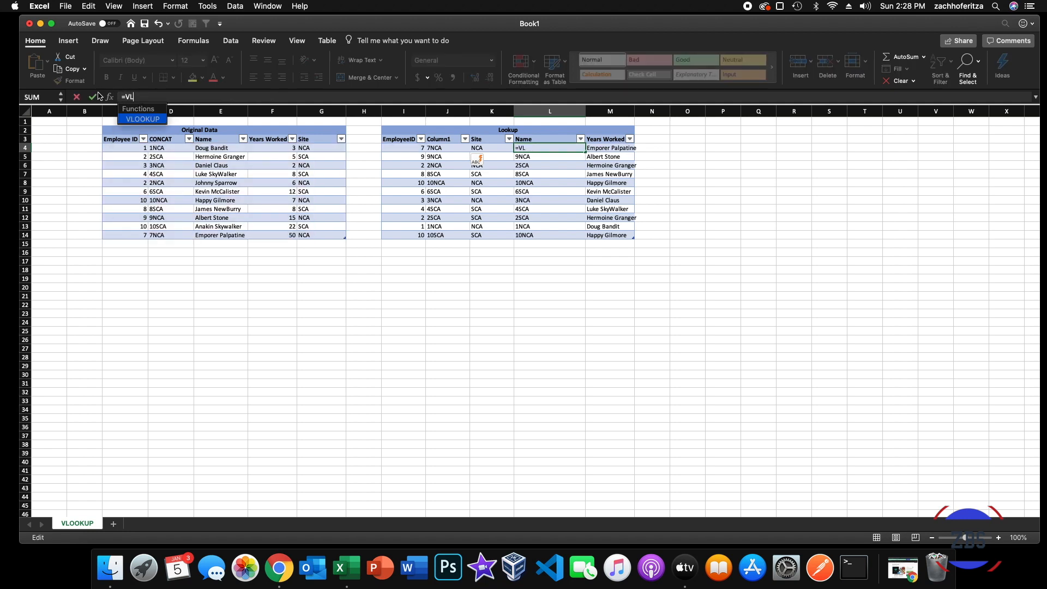
{"action": "key", "text": "Tab"}
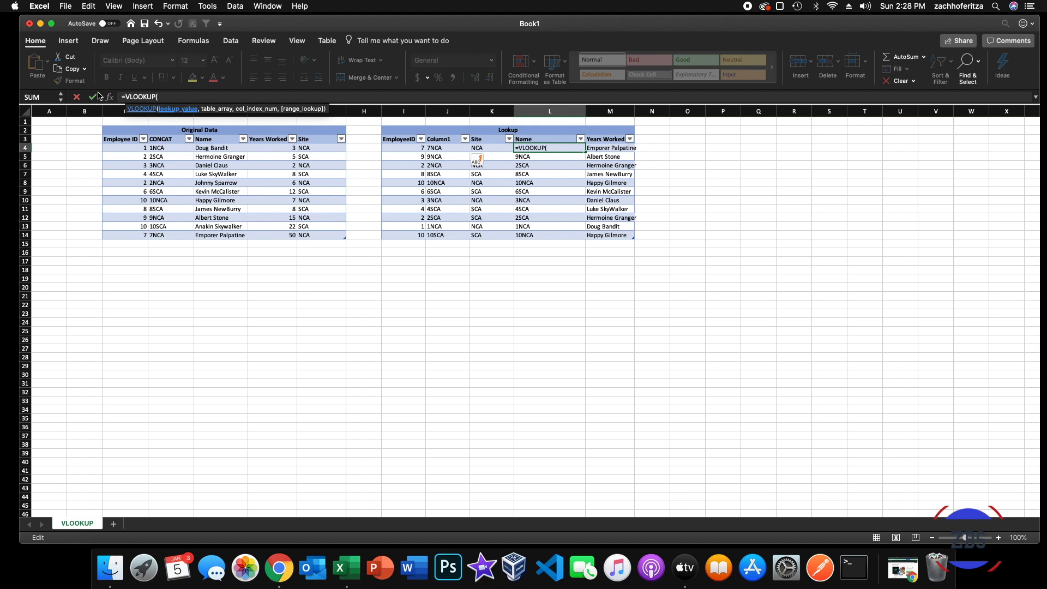
{"action": "left_click", "coordinate": [442, 147]}
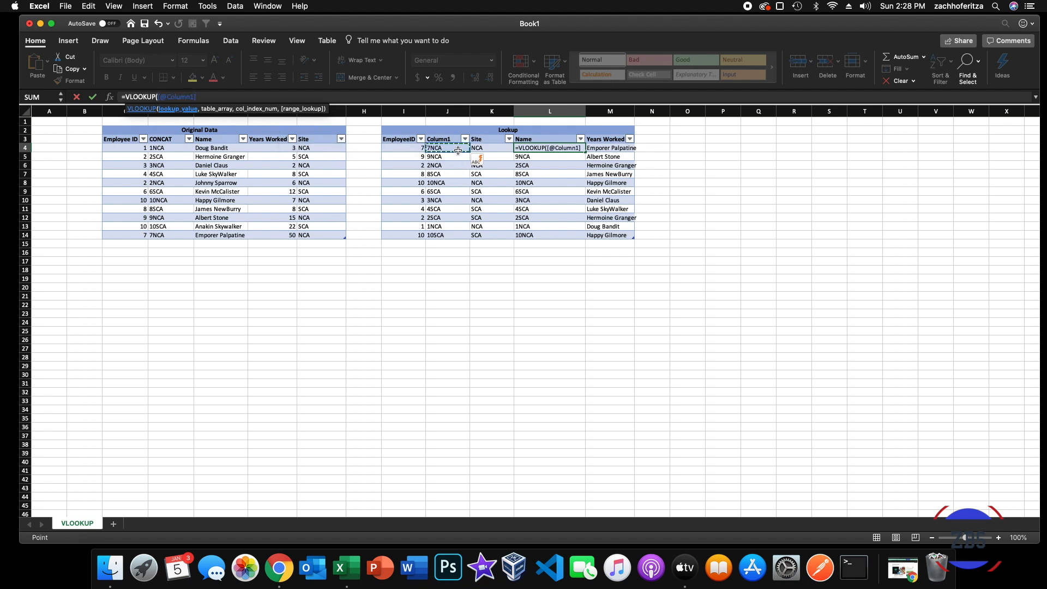
{"action": "type", "text": ","}
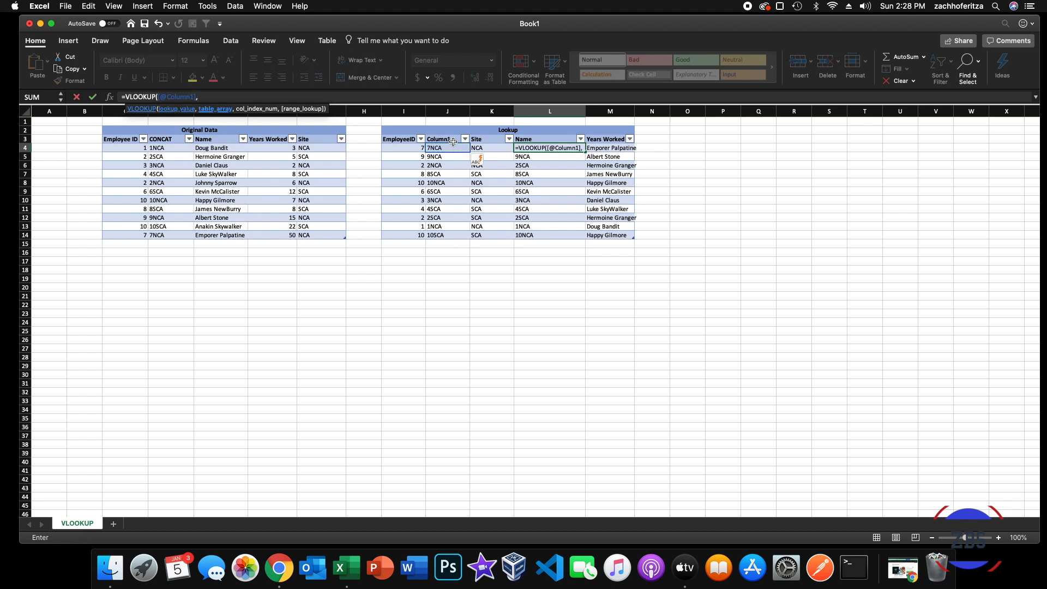
- Complete the Name VLOOKUP with the Original Data range from CONCAT to Years Worked, column index 2 and FALSE
{"action": "left_click", "coordinate": [166, 136]}
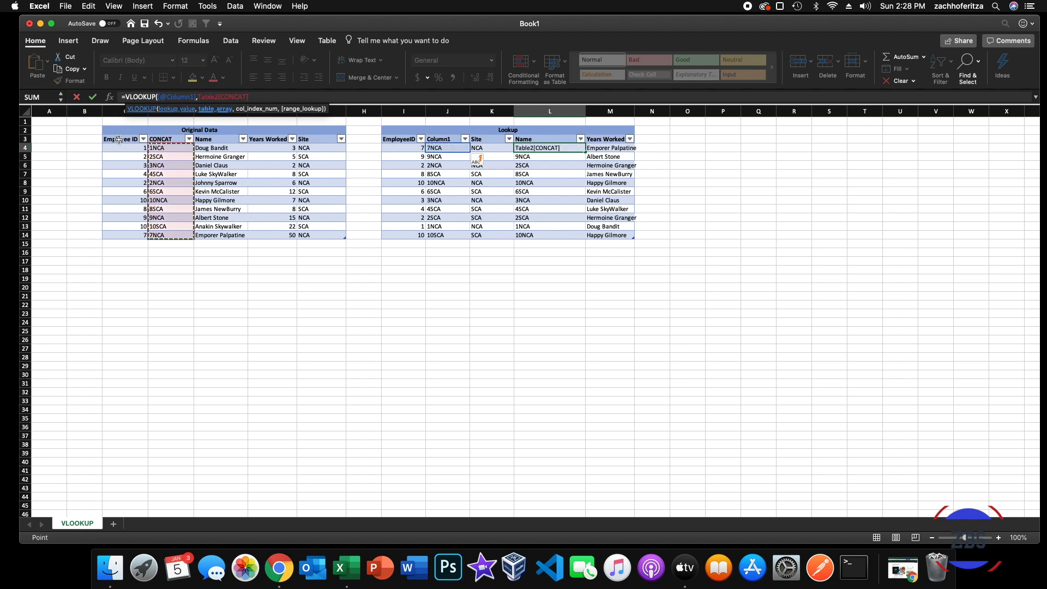
{"action": "left_click", "coordinate": [168, 137]}
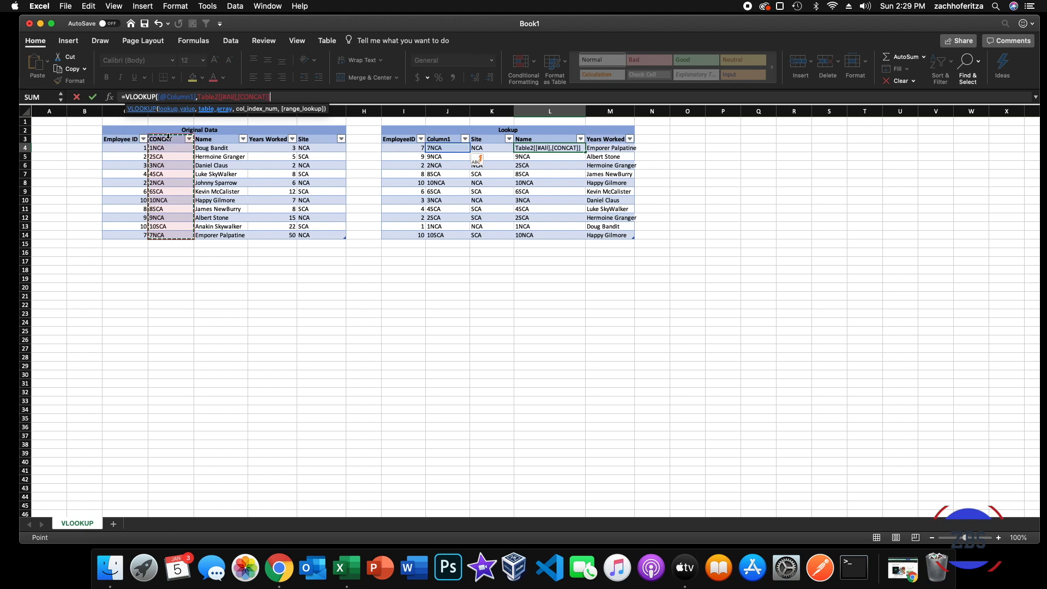
{"action": "left_click", "coordinate": [168, 137]}
{"action": "left_click_drag", "start_coordinate": [168, 136], "coordinate": [284, 156]}
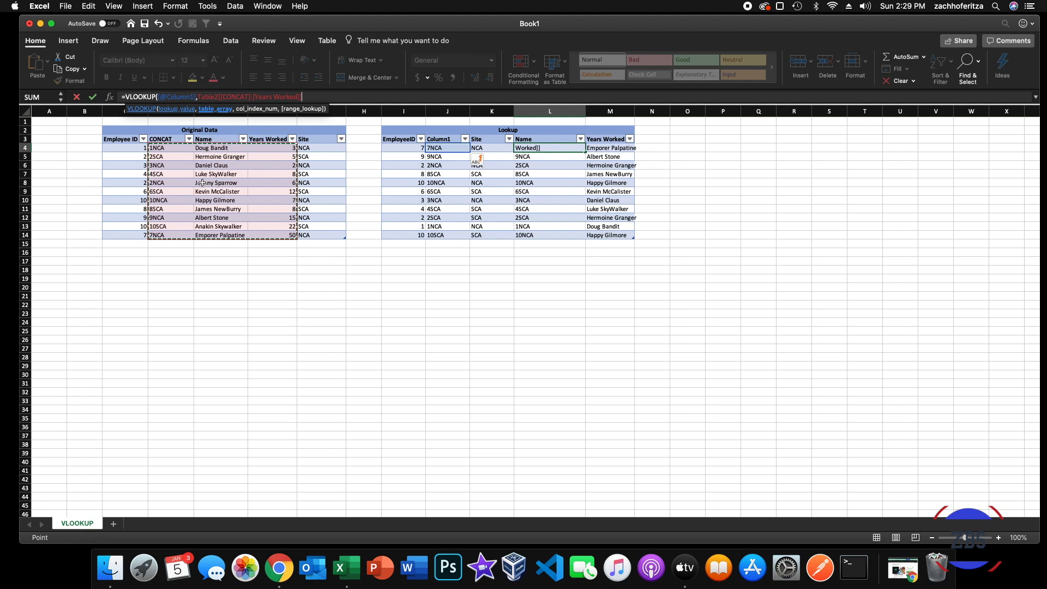
{"action": "type", "text": ","}
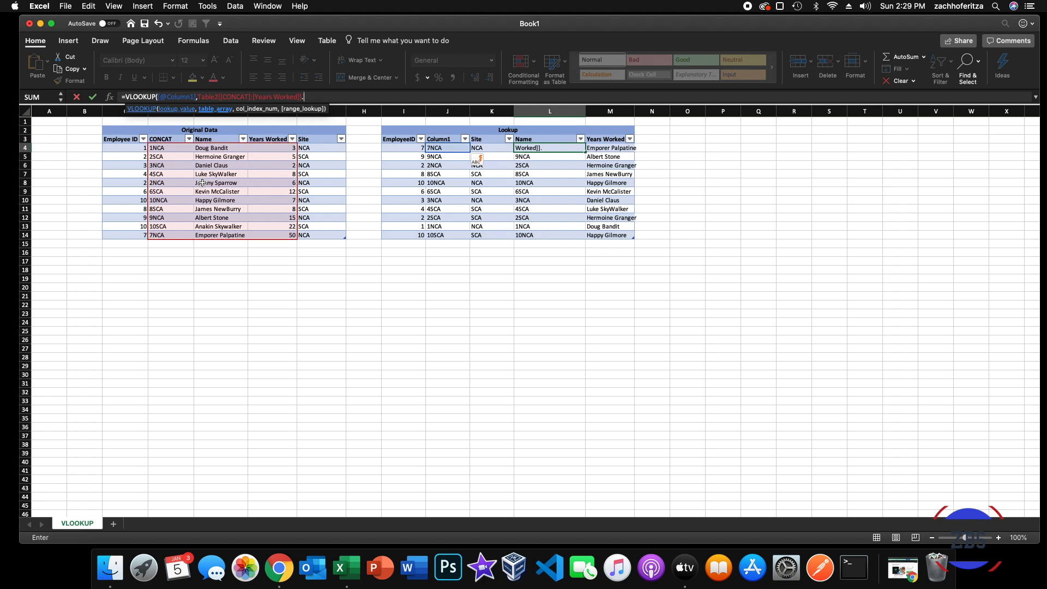
{"action": "type", "text": ","}
{"action": "type", "text": ","}
{"action": "type", "text": "FALSE"}
{"action": "key", "text": "Return"}
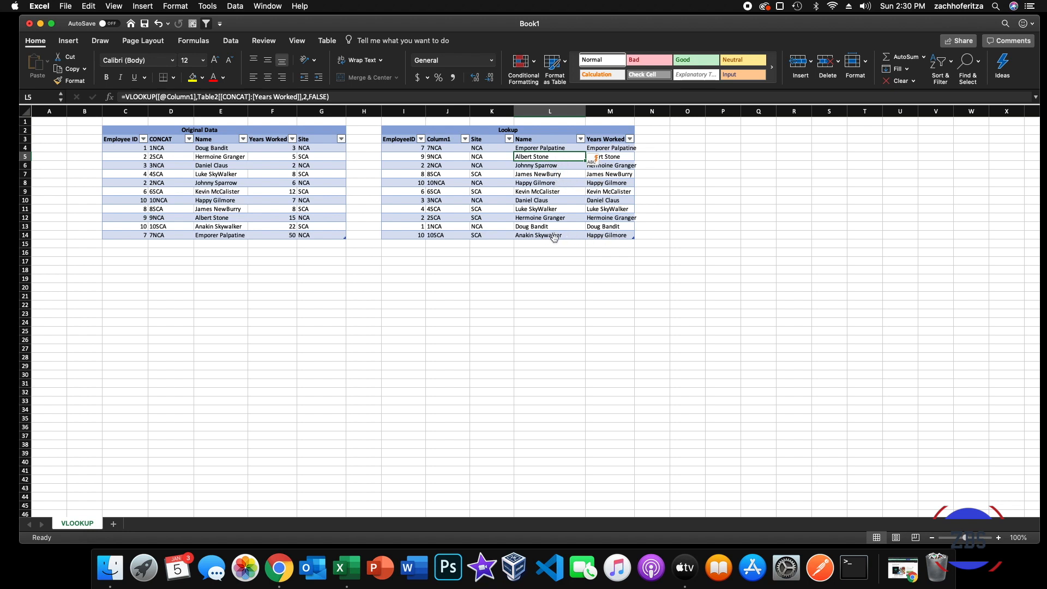
{"action": "left_click", "coordinate": [602, 149]}
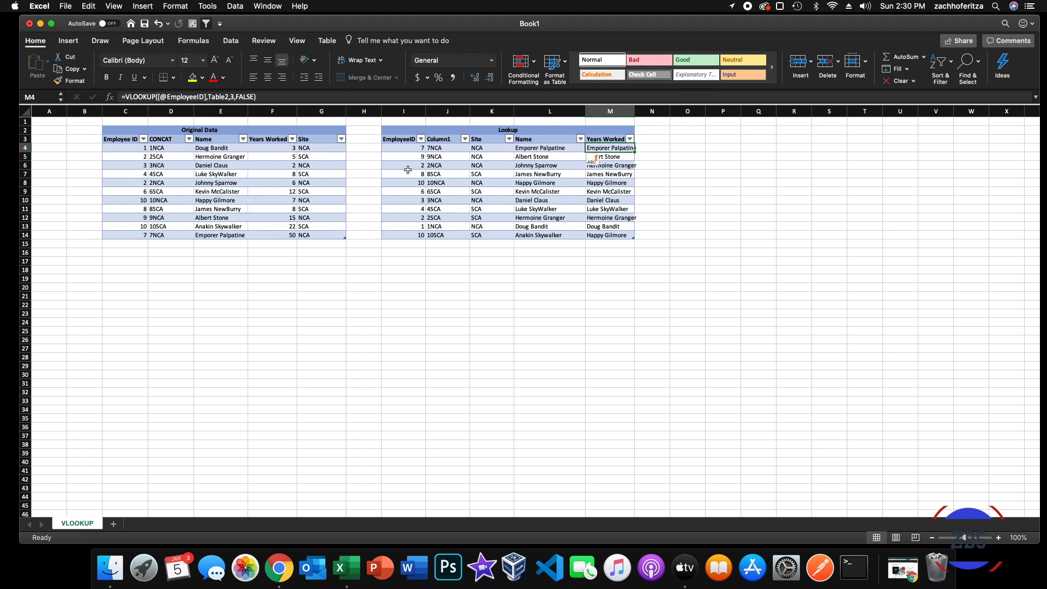
{"action": "type", "text": "=VLOOKUP("}
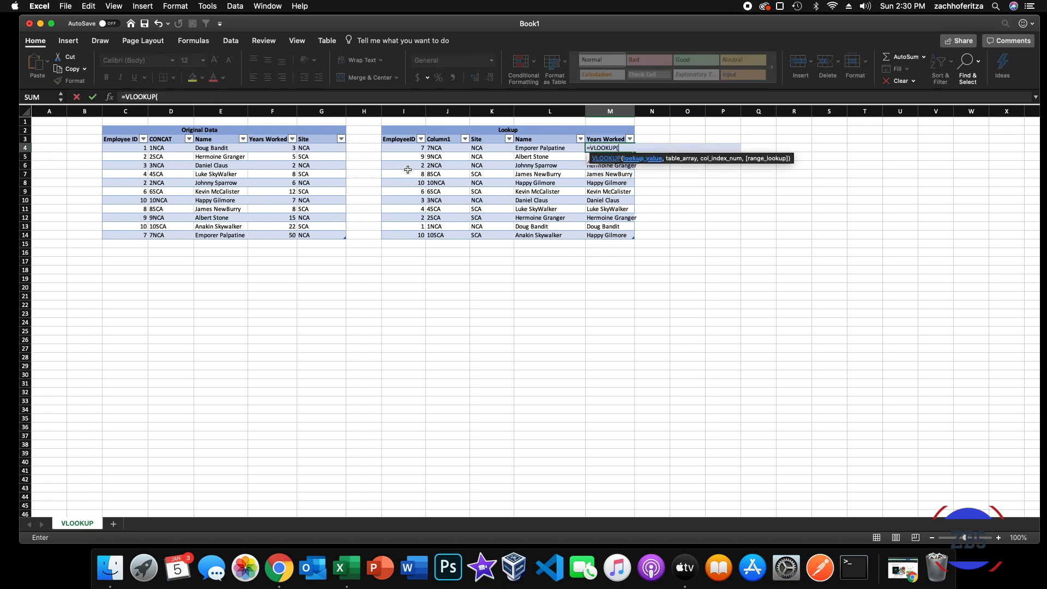
{"action": "key", "text": "Left"}
{"action": "key", "text": "Left"}
{"action": "key", "text": "Left"}
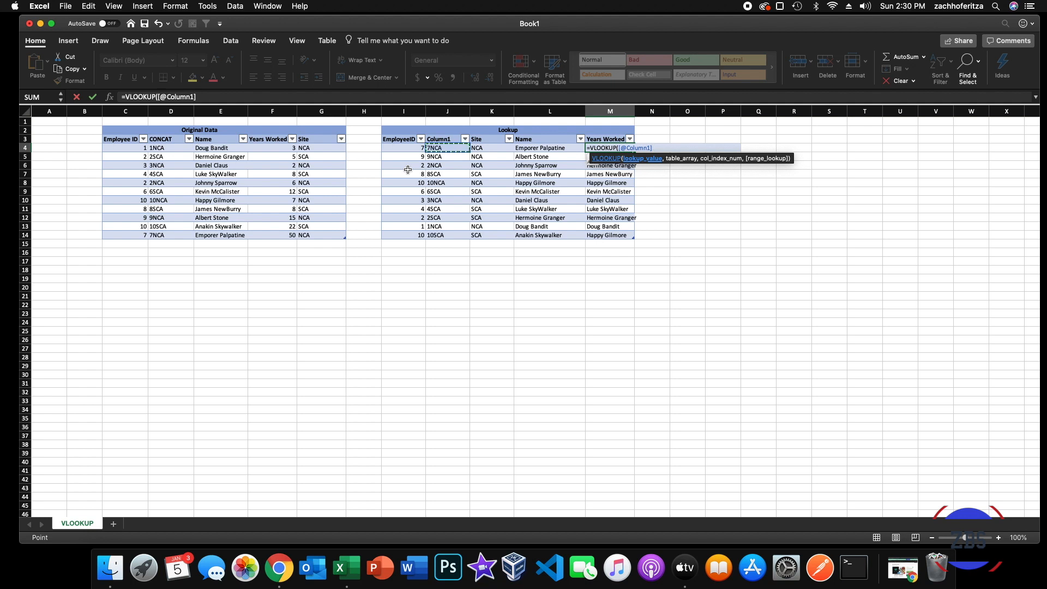
{"action": "type", "text": ","}
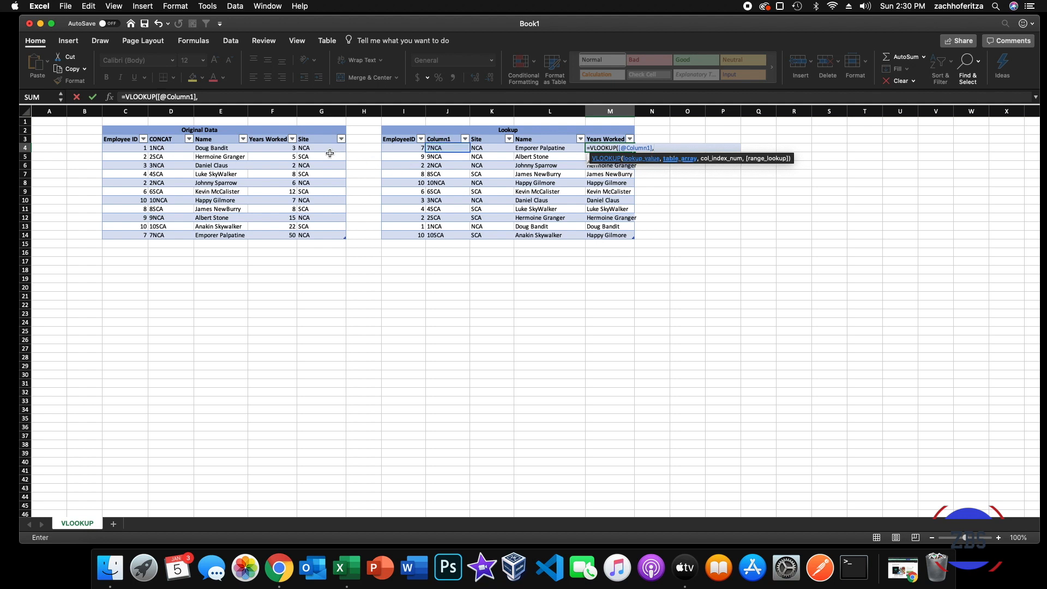
{"action": "left_click_drag", "start_coordinate": [164, 137], "coordinate": [281, 151]}
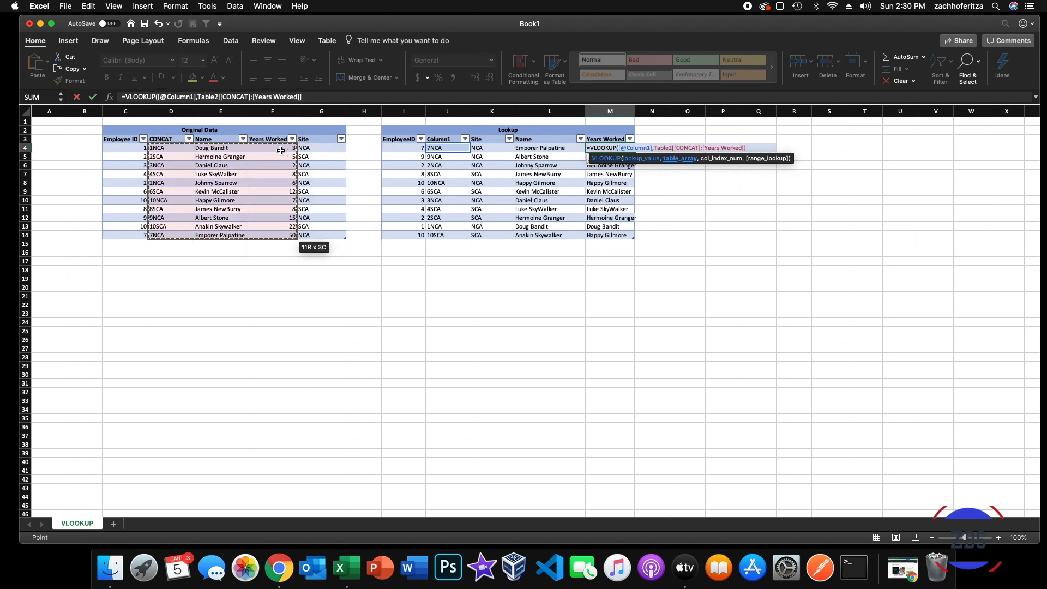
{"action": "type", "text": ","}
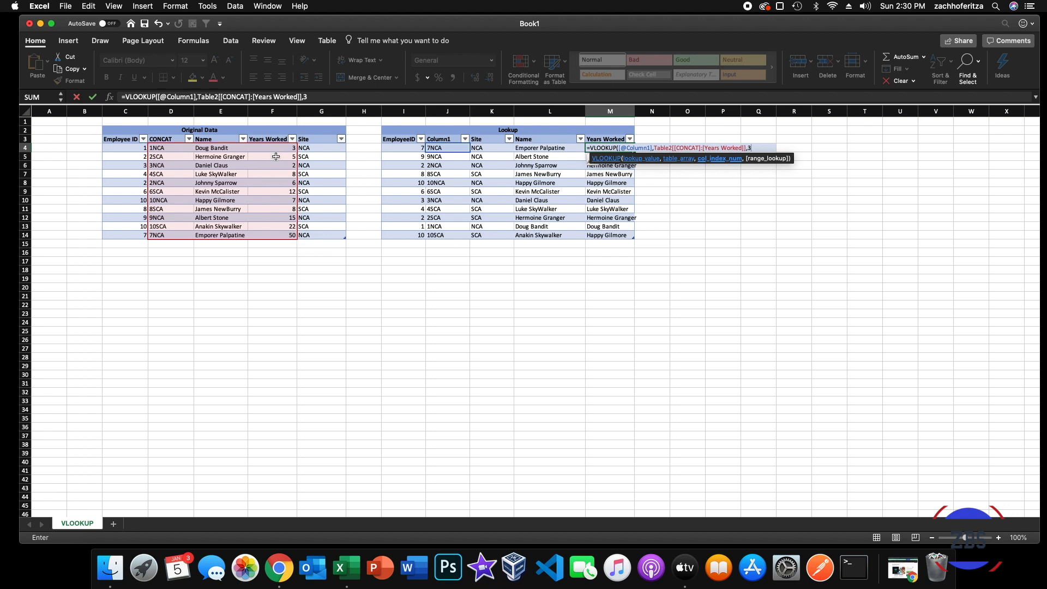
{"action": "type", "text": "3,FALSE)"}
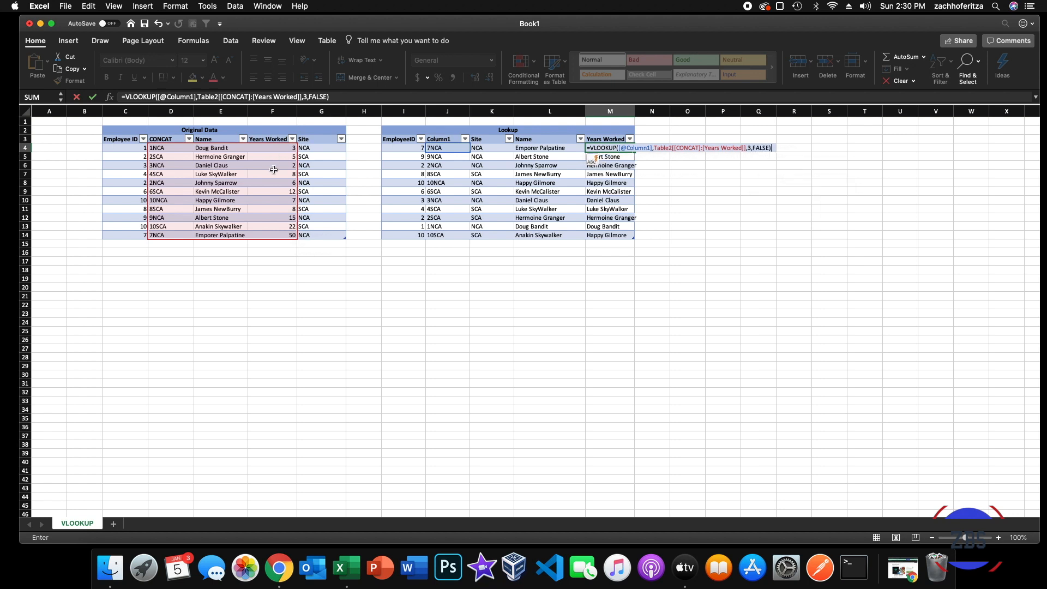
{"action": "key", "text": "Return"}
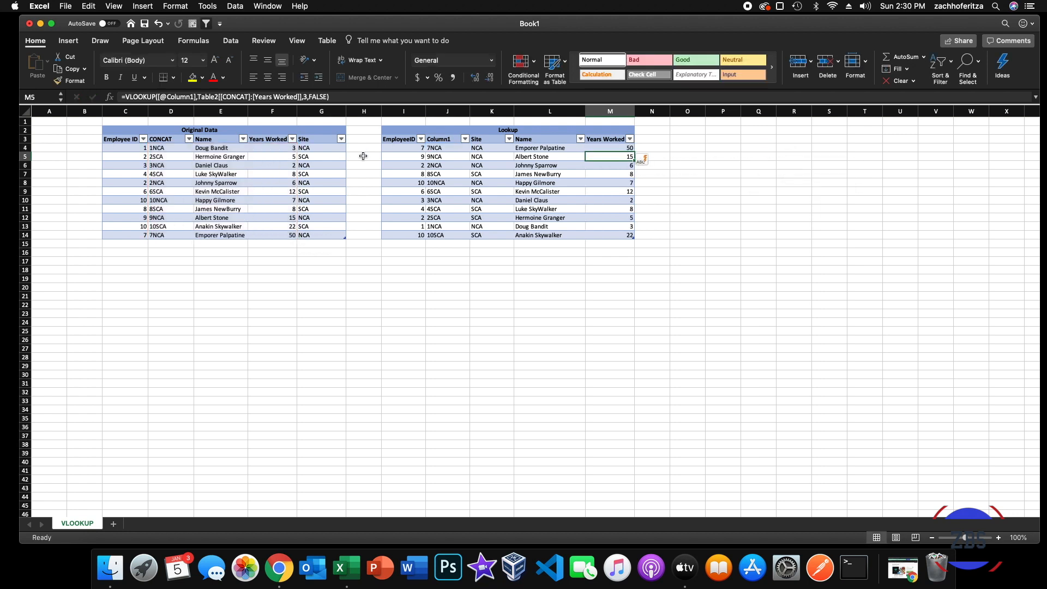
- Check the first Years Worked formula and the combined key, name and years in the Lookup row for ID 2 at NCA
{"action": "left_click", "coordinate": [612, 147]}
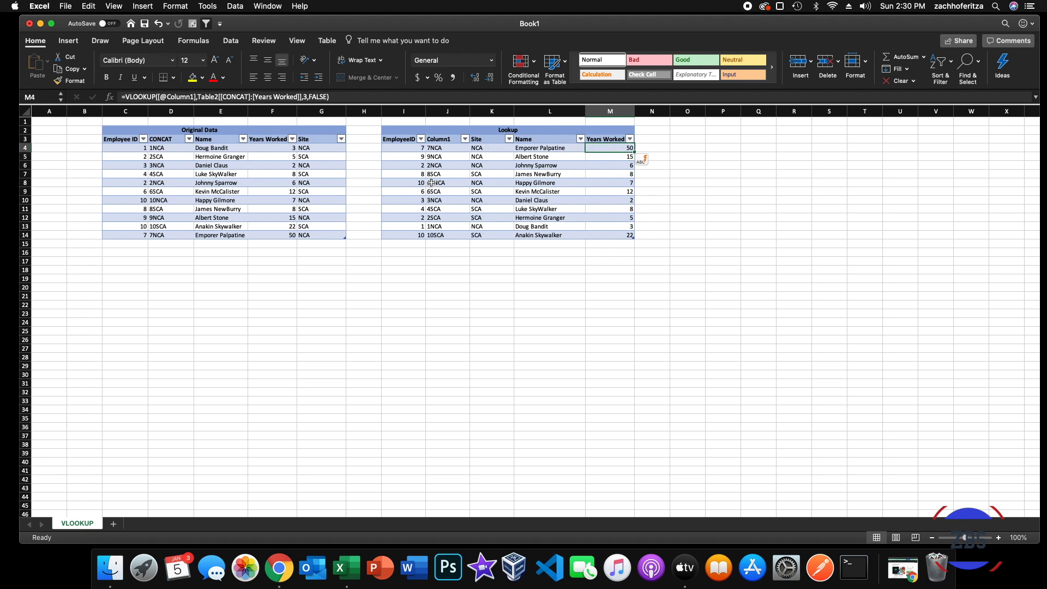
{"action": "left_click", "coordinate": [437, 165]}
{"action": "left_click", "coordinate": [536, 165]}
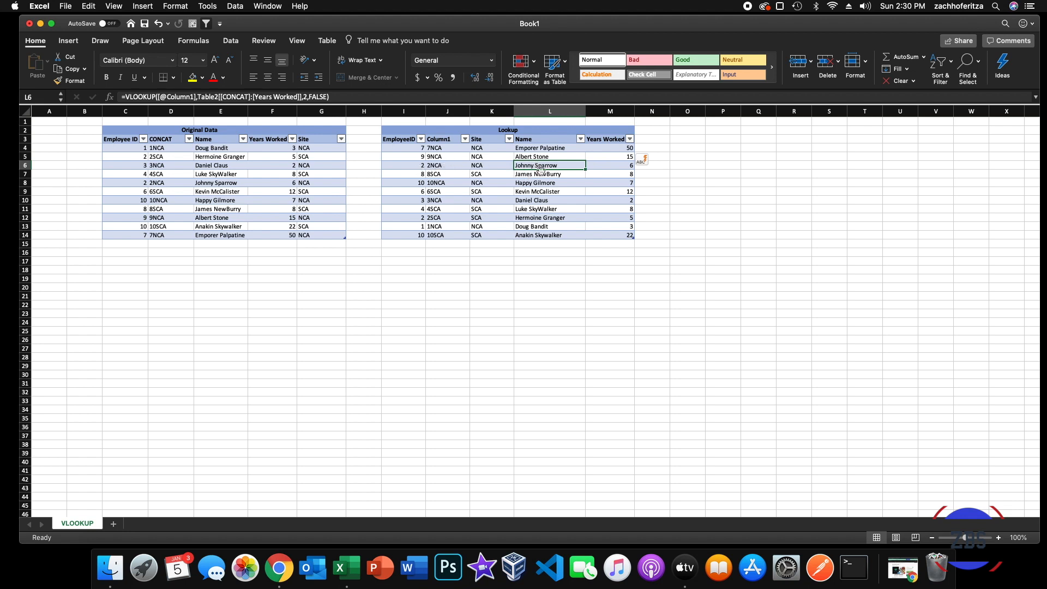
{"action": "left_click", "coordinate": [597, 166]}
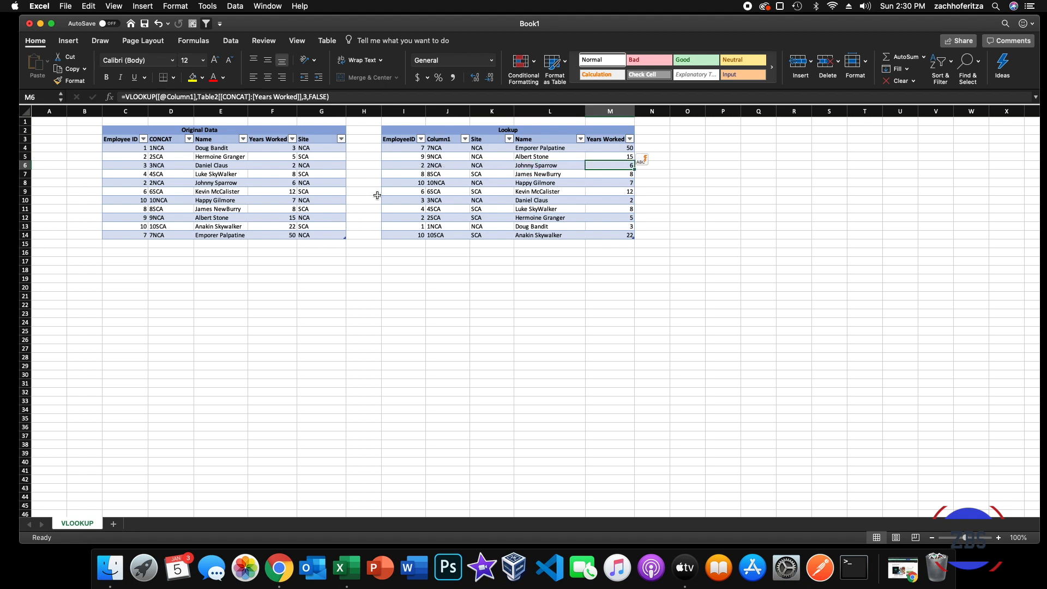
- Compare the 2NCA and 2SCA keys in Original Data with the key, name and years in the 2SCA row of Lookup
{"action": "left_click", "coordinate": [163, 184]}
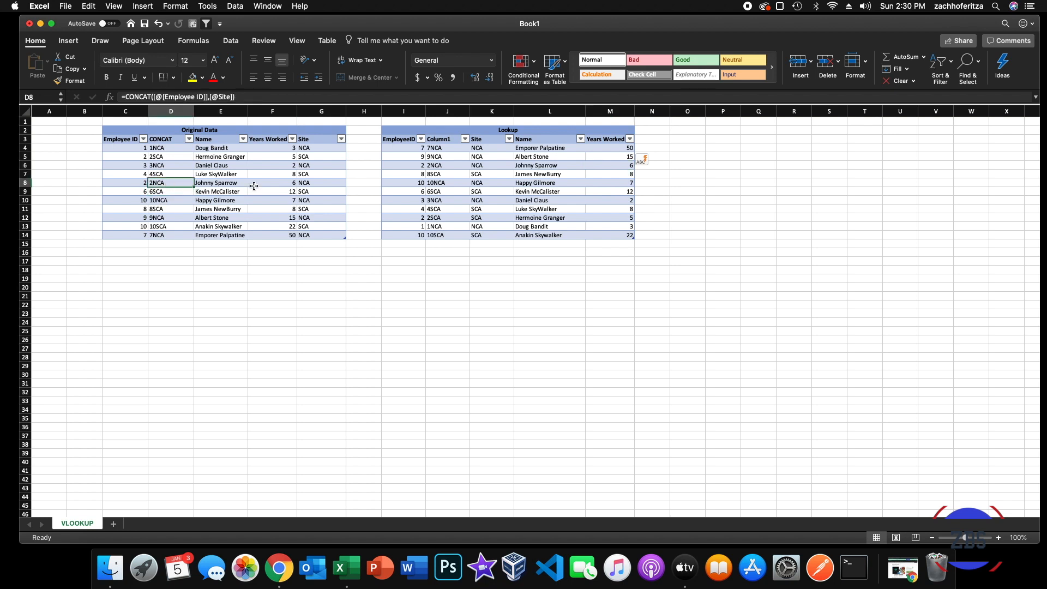
{"action": "left_click", "coordinate": [169, 156]}
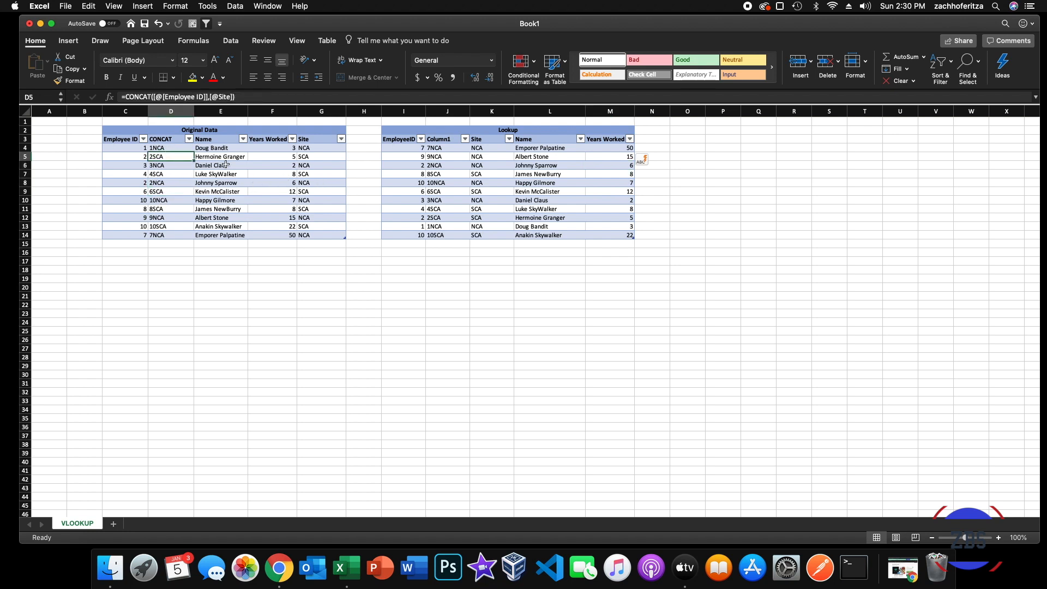
{"action": "left_click", "coordinate": [438, 218]}
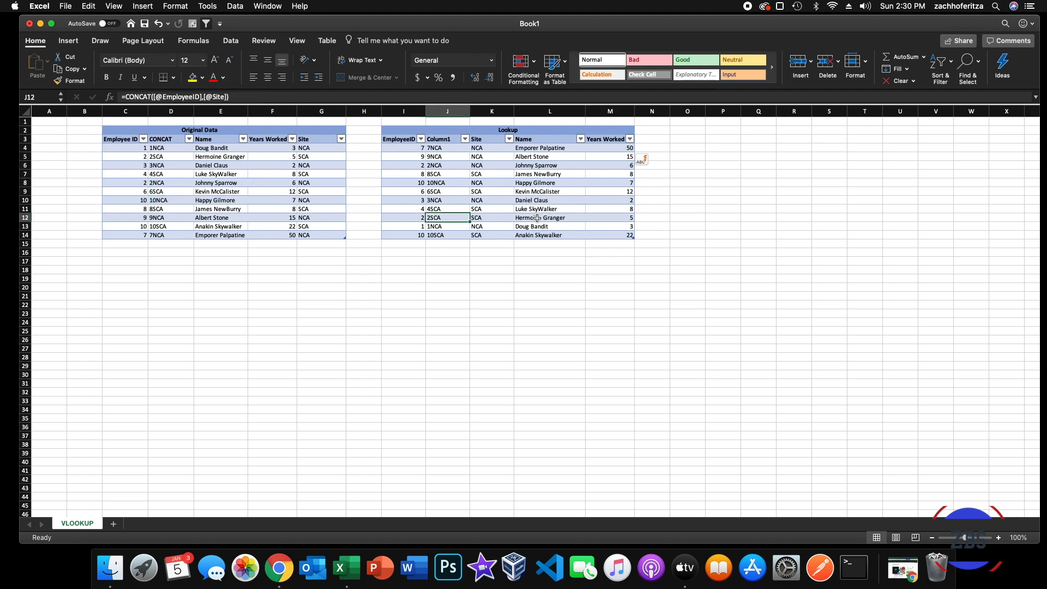
{"action": "left_click", "coordinate": [617, 219]}
- Review the Name and Years Worked formula results across the Lookup table, then examine Lookup ID 10 and the 2NCA record in Original Data
{"action": "left_click_drag", "start_coordinate": [417, 218], "coordinate": [609, 153]}
{"action": "left_click_drag", "start_coordinate": [422, 149], "coordinate": [616, 235]}
{"action": "left_click", "coordinate": [562, 190]}
{"action": "left_click_drag", "start_coordinate": [548, 149], "coordinate": [604, 237]}
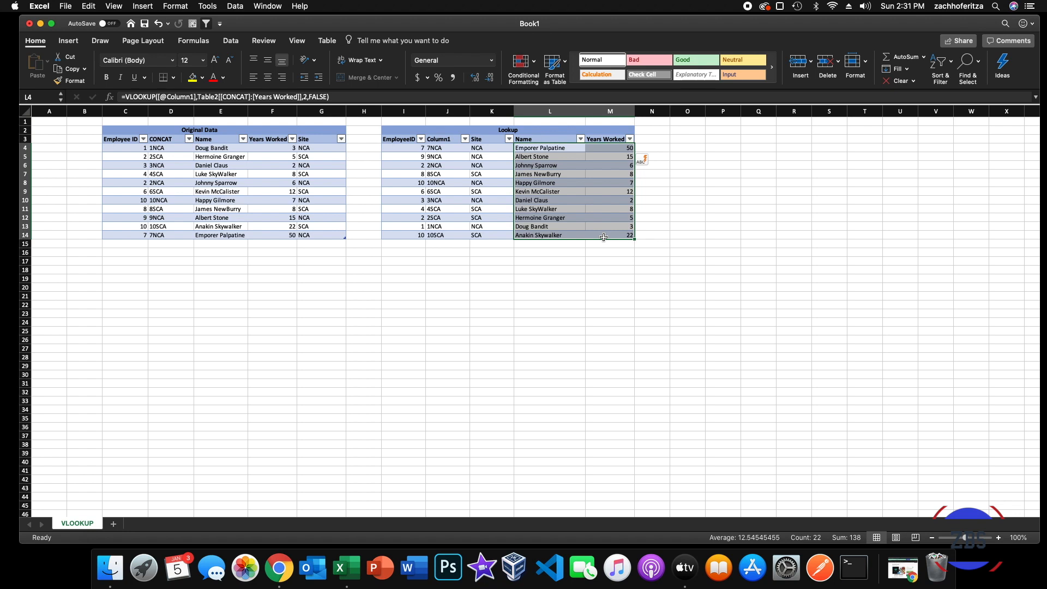
{"action": "key", "text": "Left"}
{"action": "key", "text": "Right"}
{"action": "key", "text": "Left"}
{"action": "key", "text": "Left"}
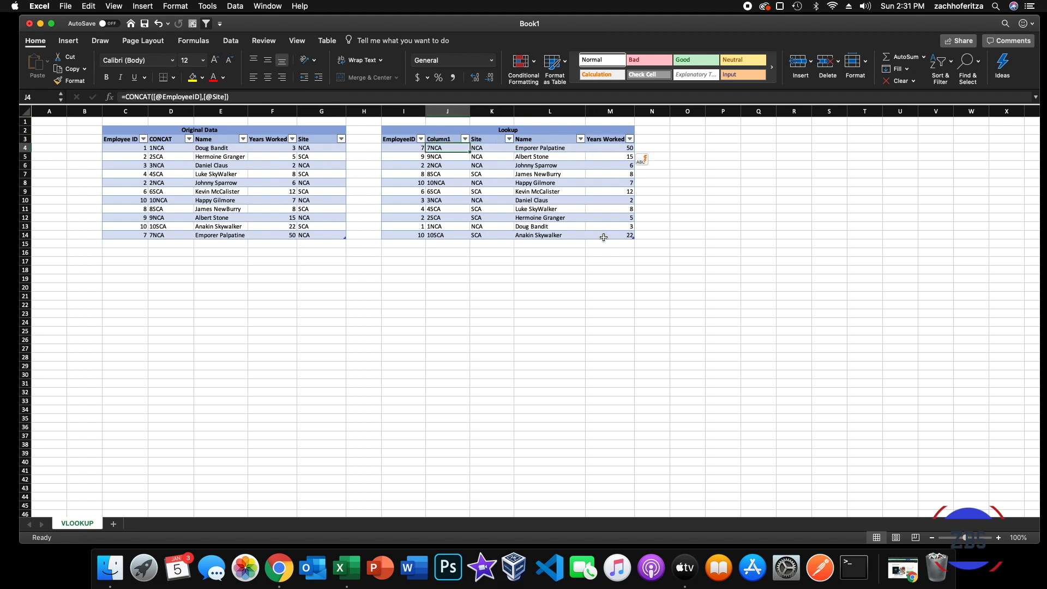
{"action": "key", "text": "Left"}
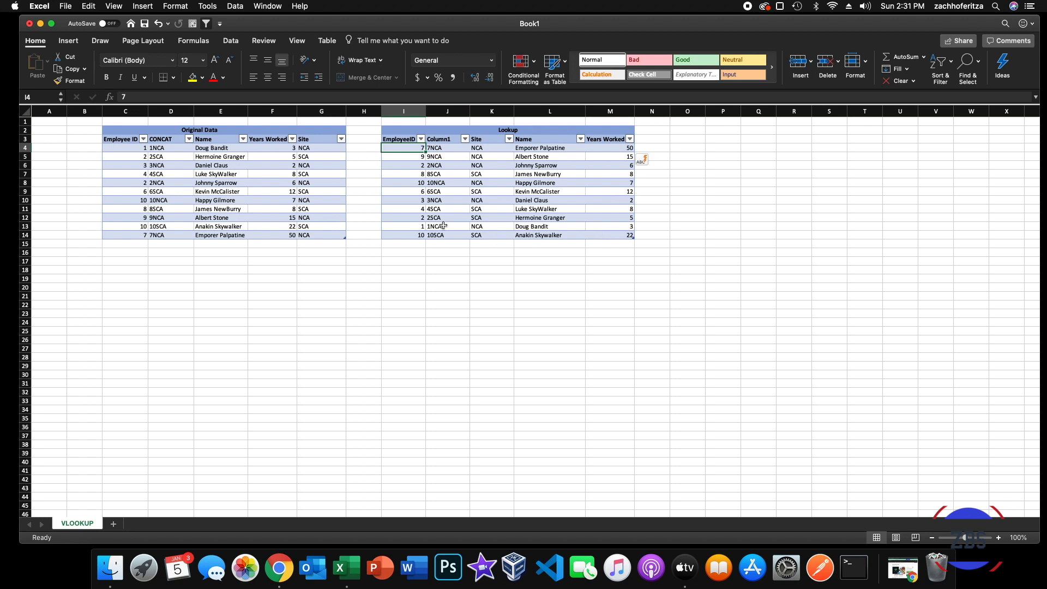
{"action": "left_click", "coordinate": [404, 183]}
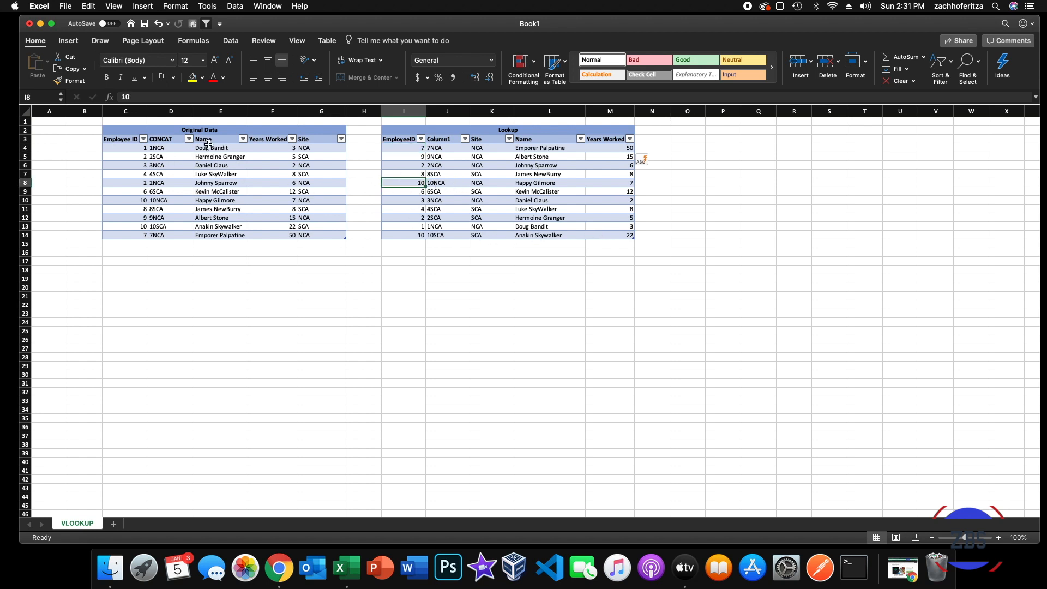
{"action": "left_click_drag", "start_coordinate": [136, 184], "coordinate": [317, 186]}
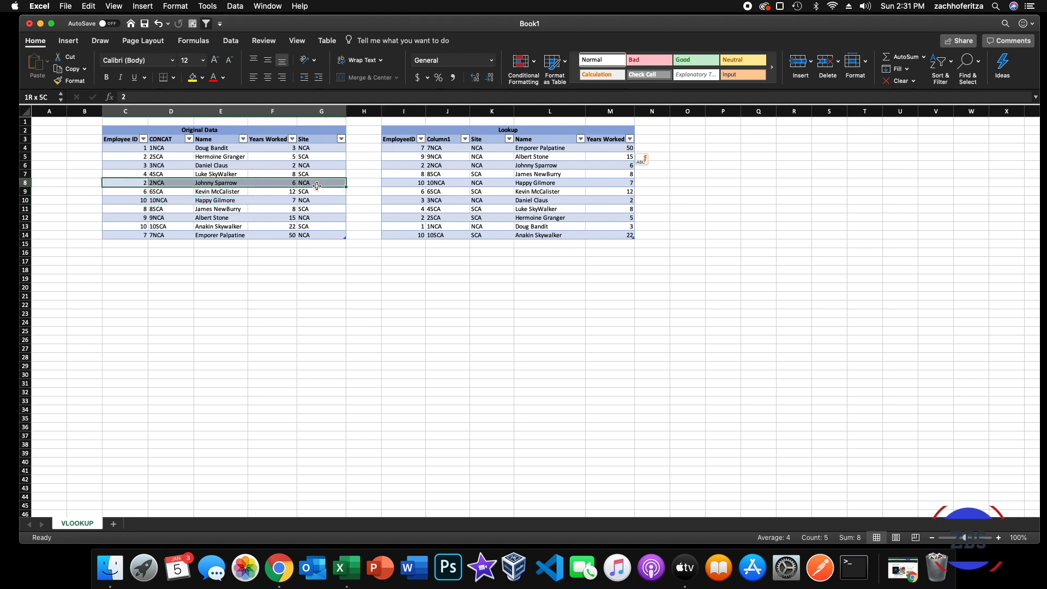